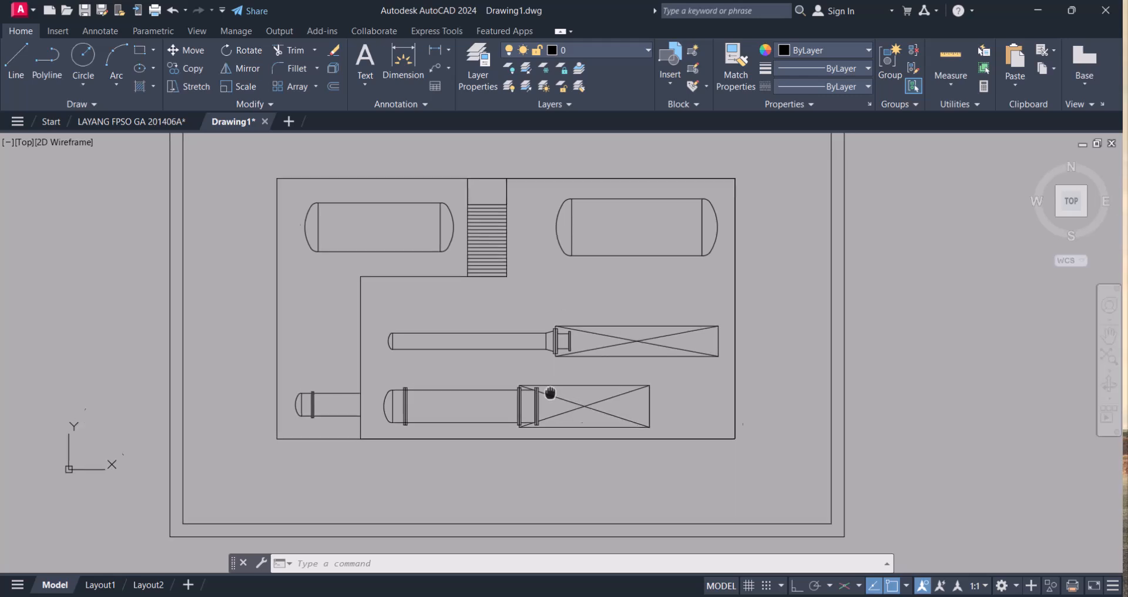
Start multiline text and define its text box inside the shell of the large vessel along the layout's lower edge
scroll(546, 389, "down", 2)
scroll(553, 397, "up", 2)
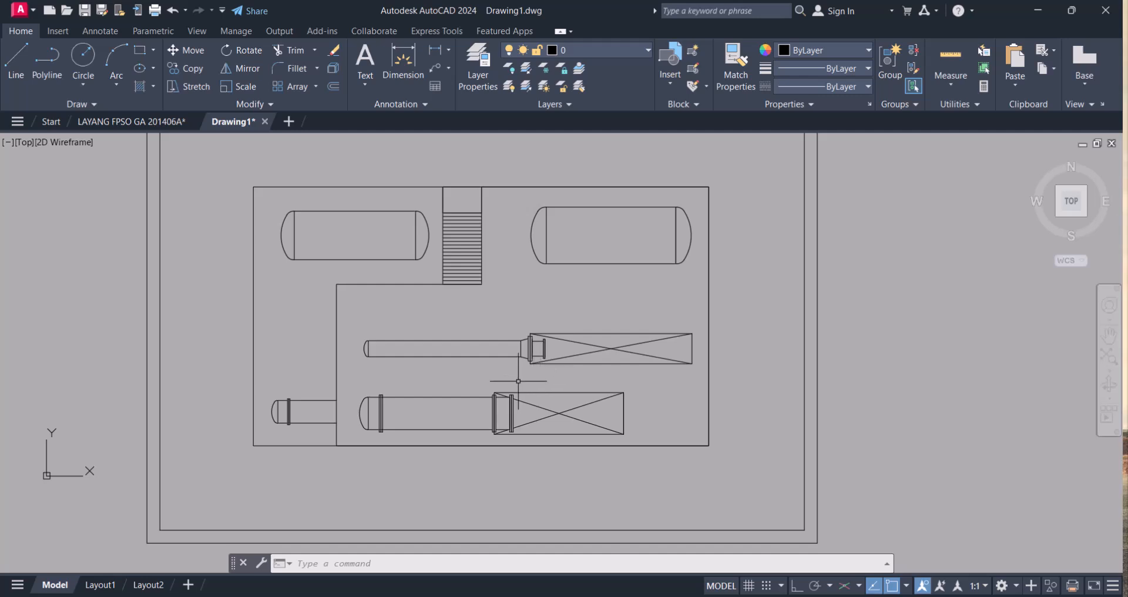
middle_click_drag(565, 389, 569, 411)
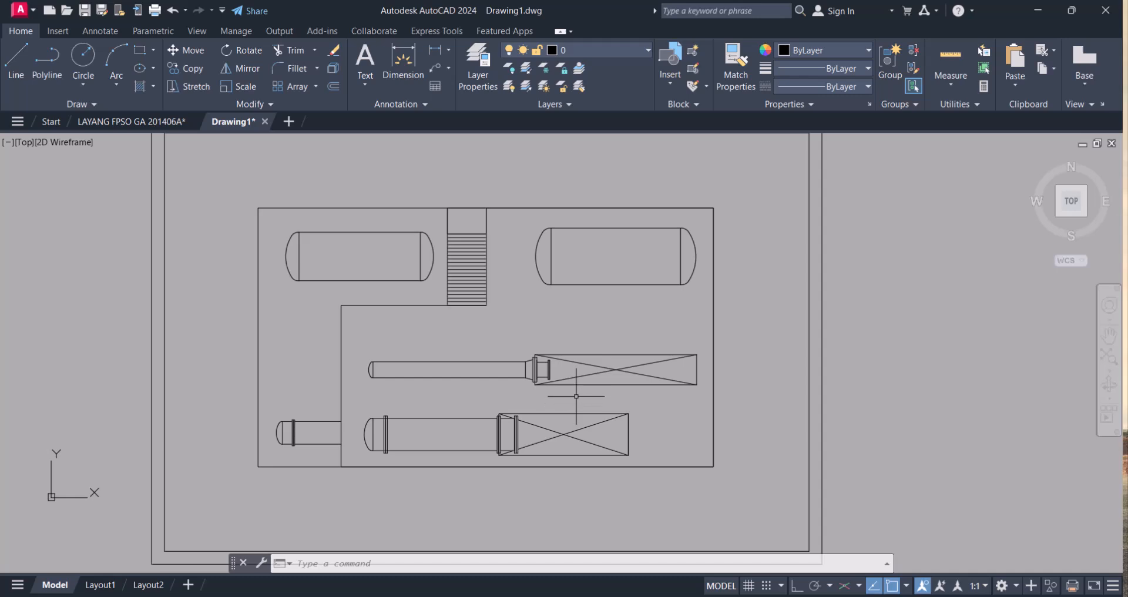
left_click(376, 563)
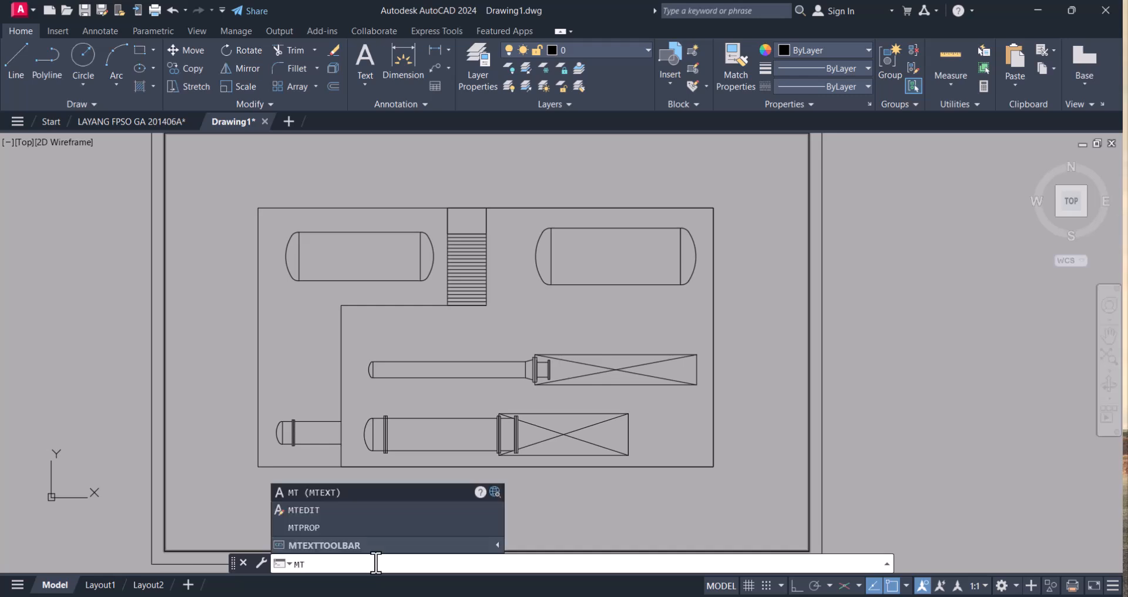
left_click(327, 489)
scroll(439, 495, "up", 2)
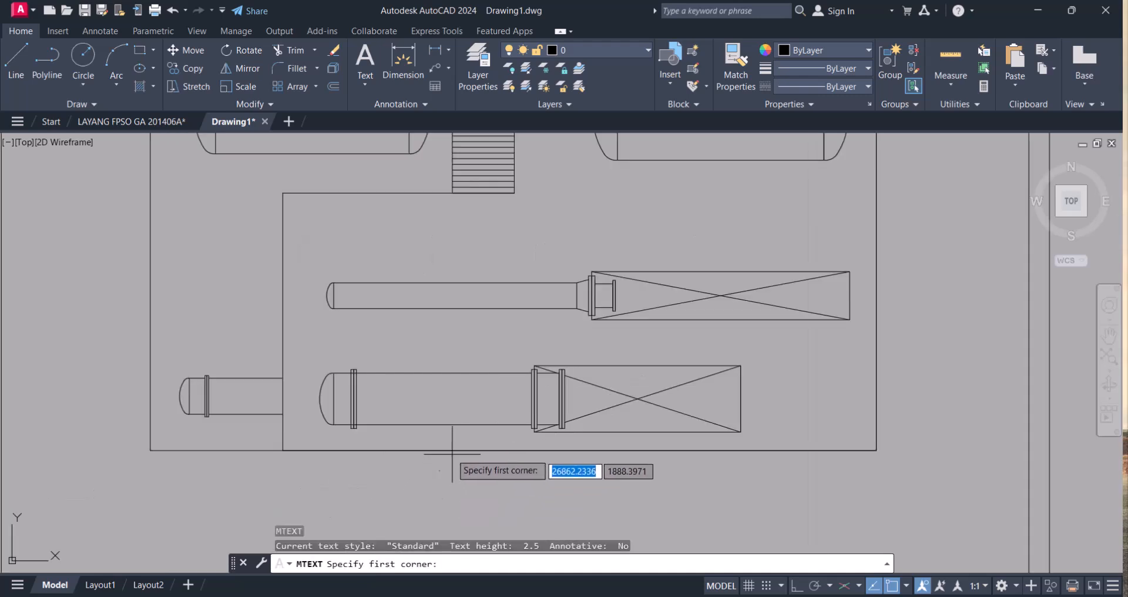
left_click(402, 390)
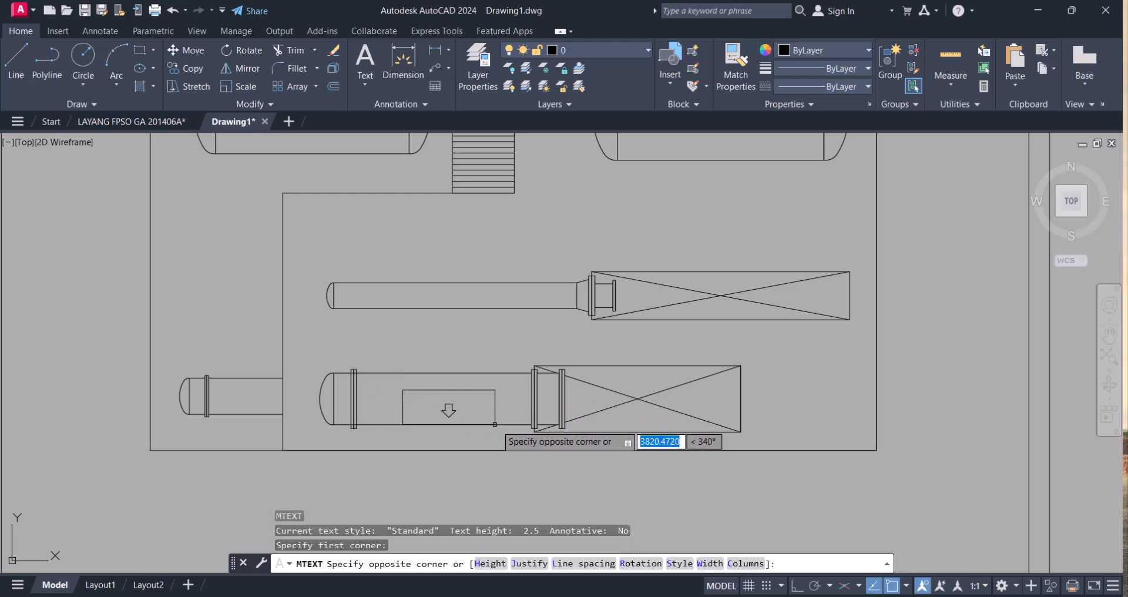
left_click(522, 417)
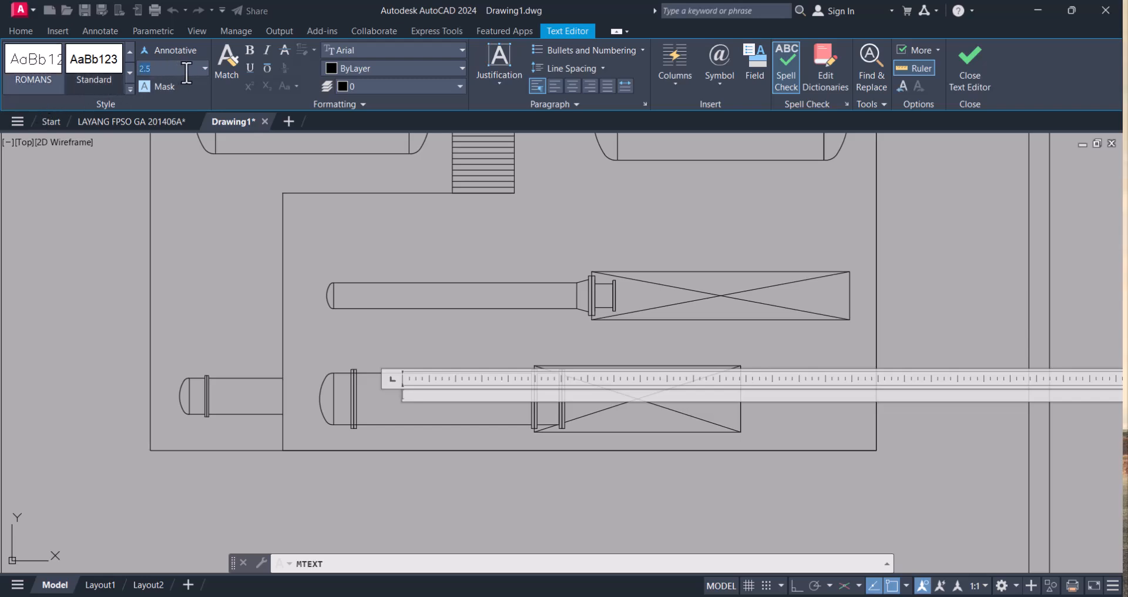
Set the height of the new multiline text to 10
left_click(205, 69)
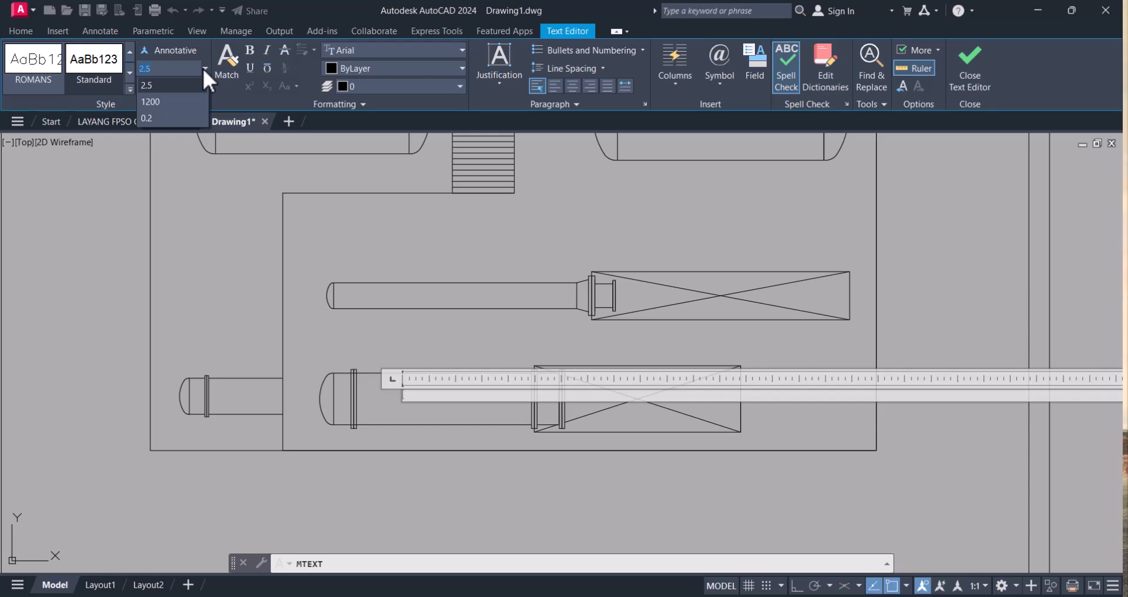
left_click(184, 69)
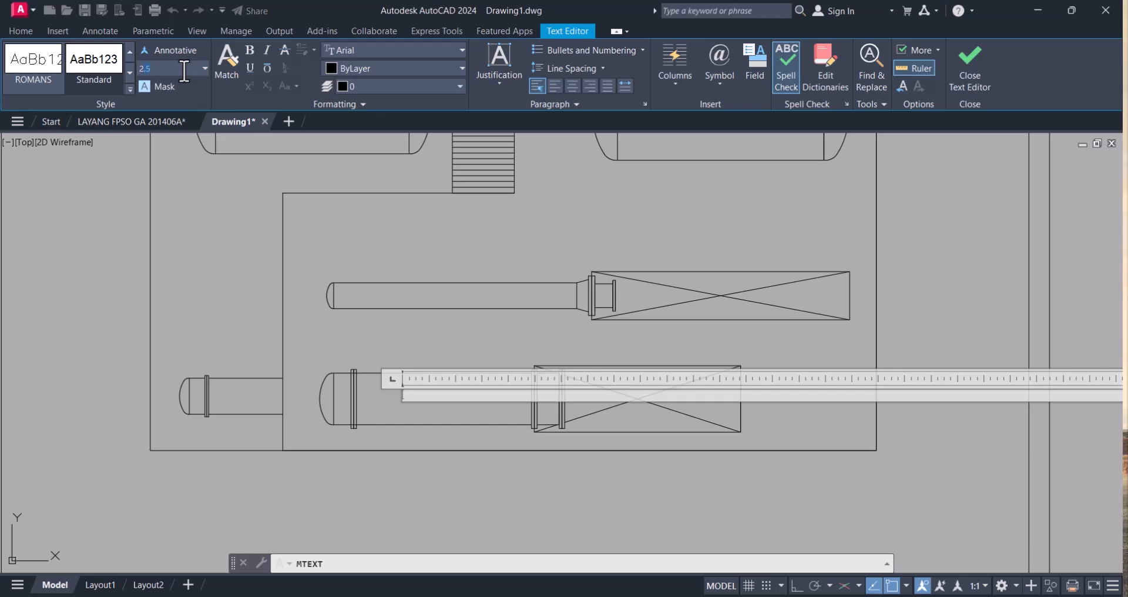
key("Return")
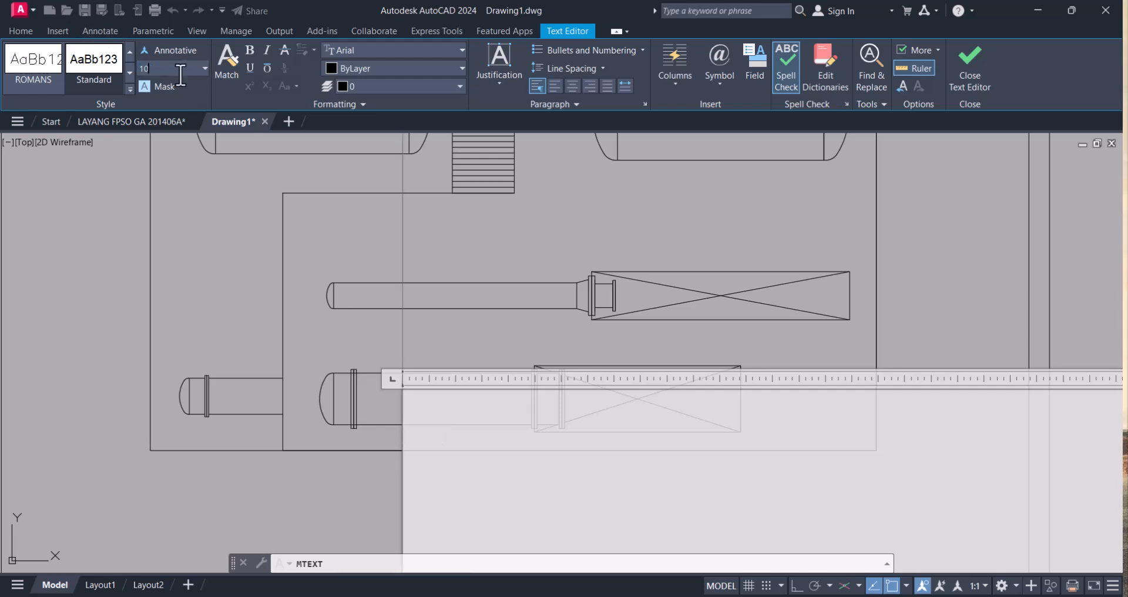
left_click(181, 73)
type("10")
key("Return")
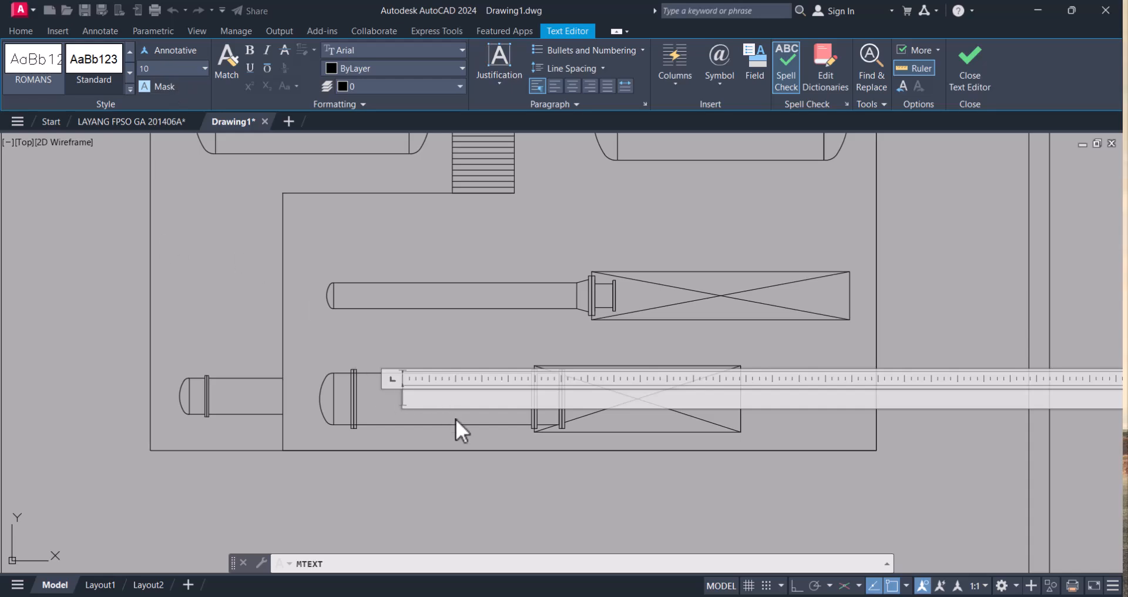
Enter "Heat Exchanger" as the label text, correcting its spelling
type("h")
key("BackSpace")
key("BackSpace")
type("He")
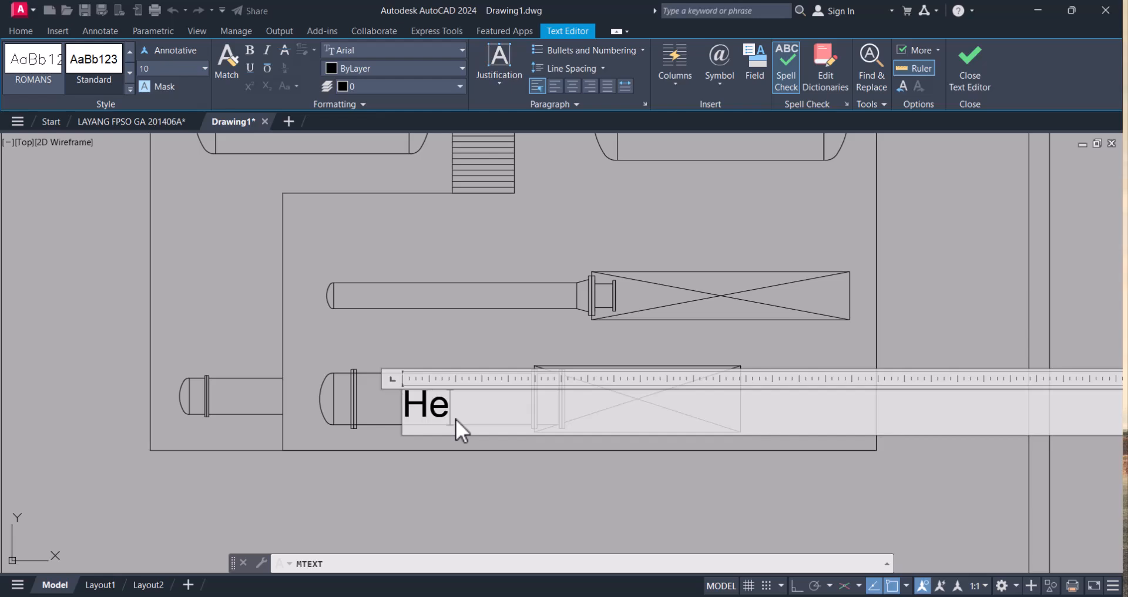
type("at E")
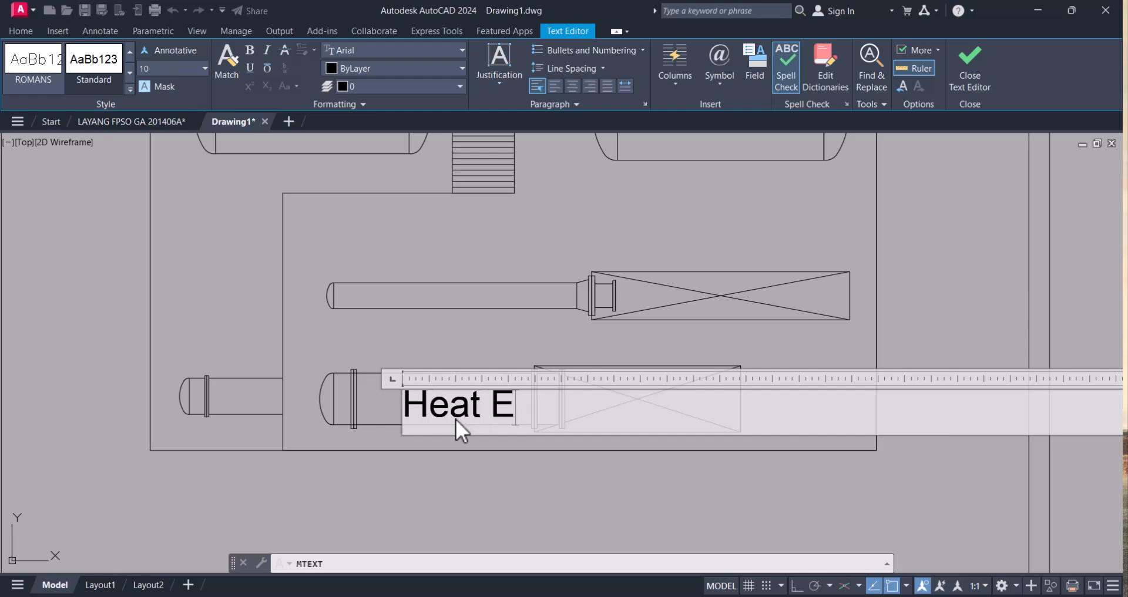
type("xchnager")
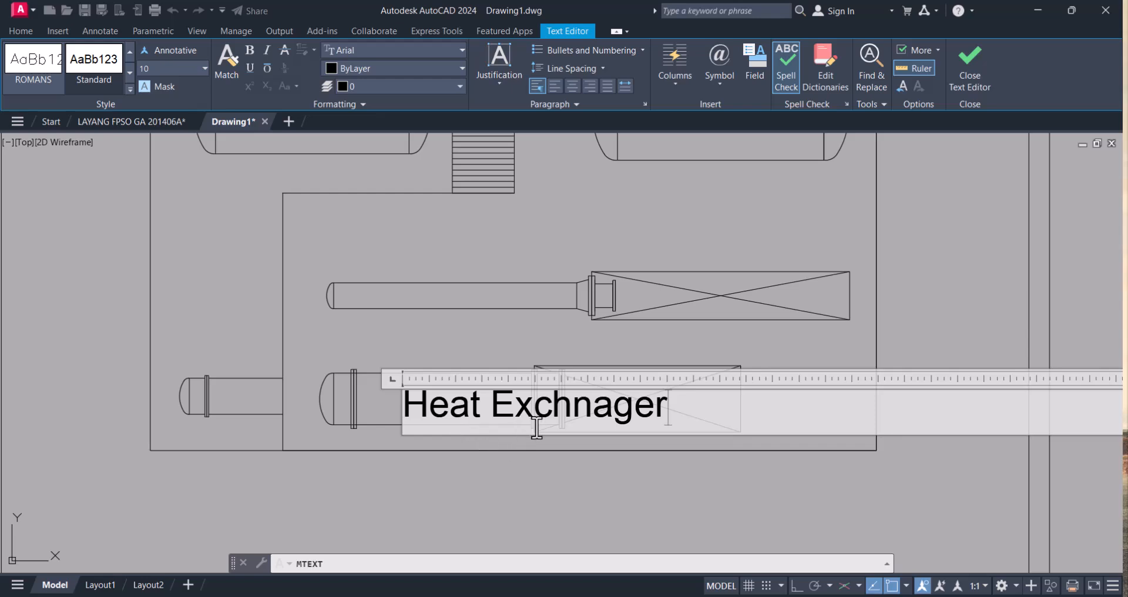
left_click(581, 414)
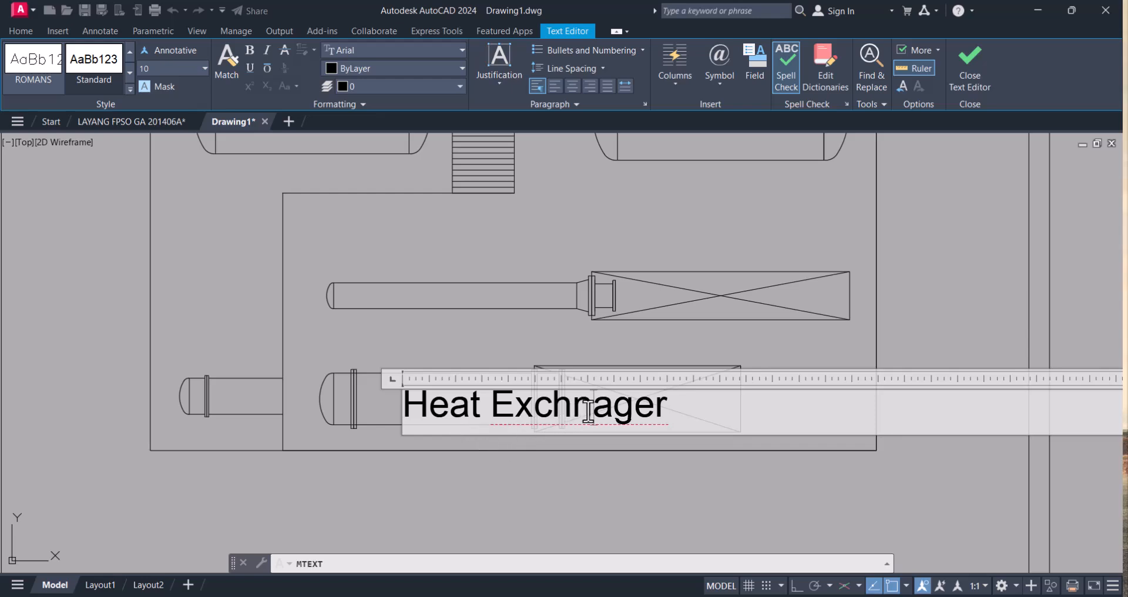
key("BackSpace")
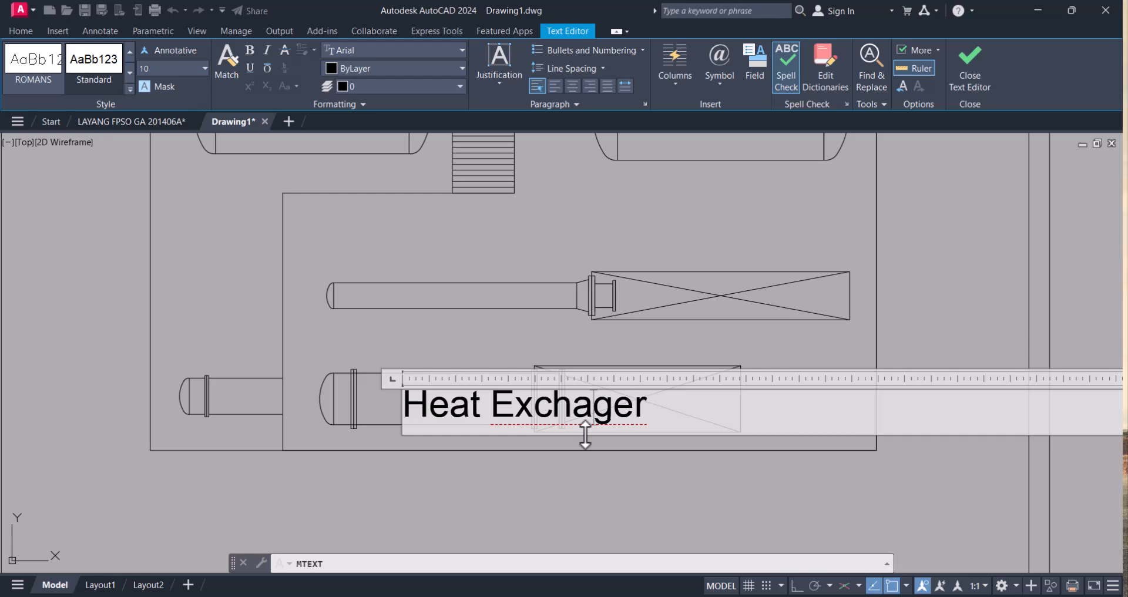
type("n")
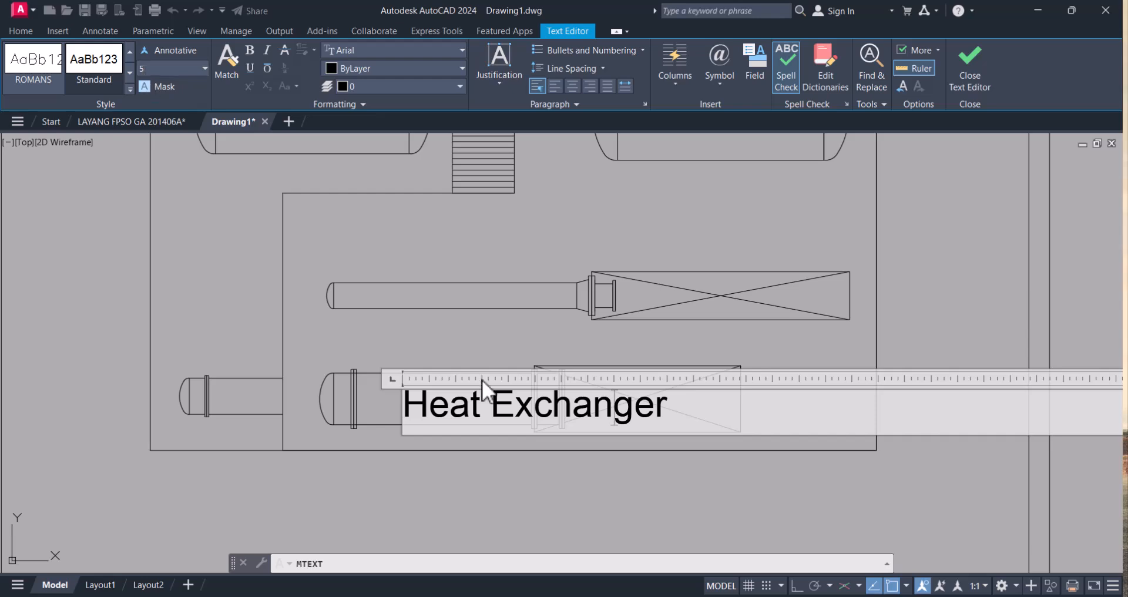
Set the height of the whole "Heat Exchanger" text to 5 and finish editing it
left_click_drag(676, 405, 392, 412)
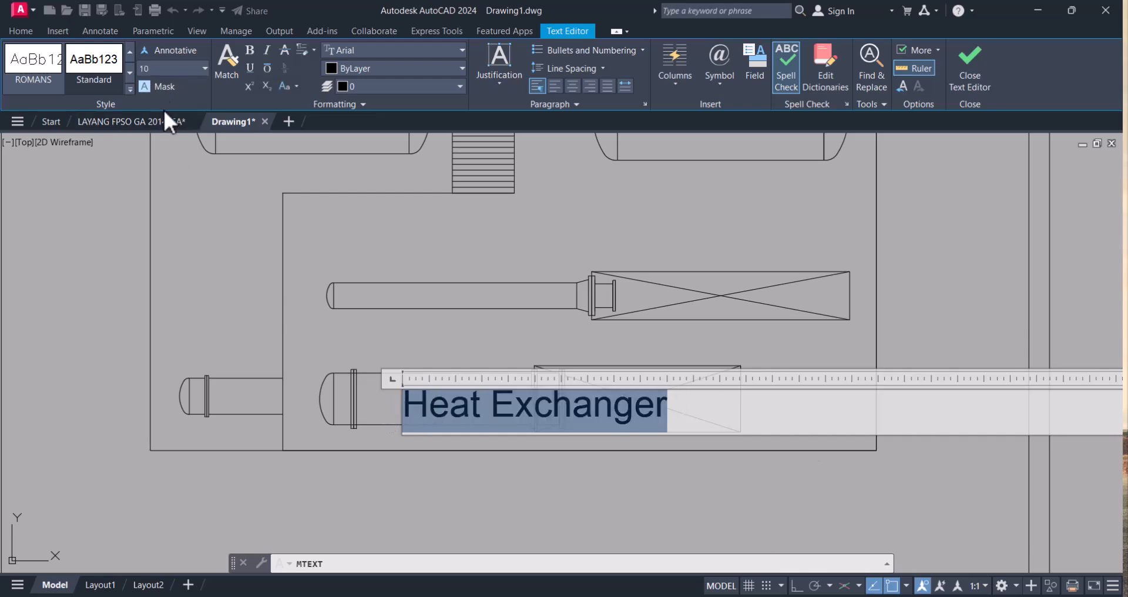
left_click(161, 68)
type("5")
key("Return")
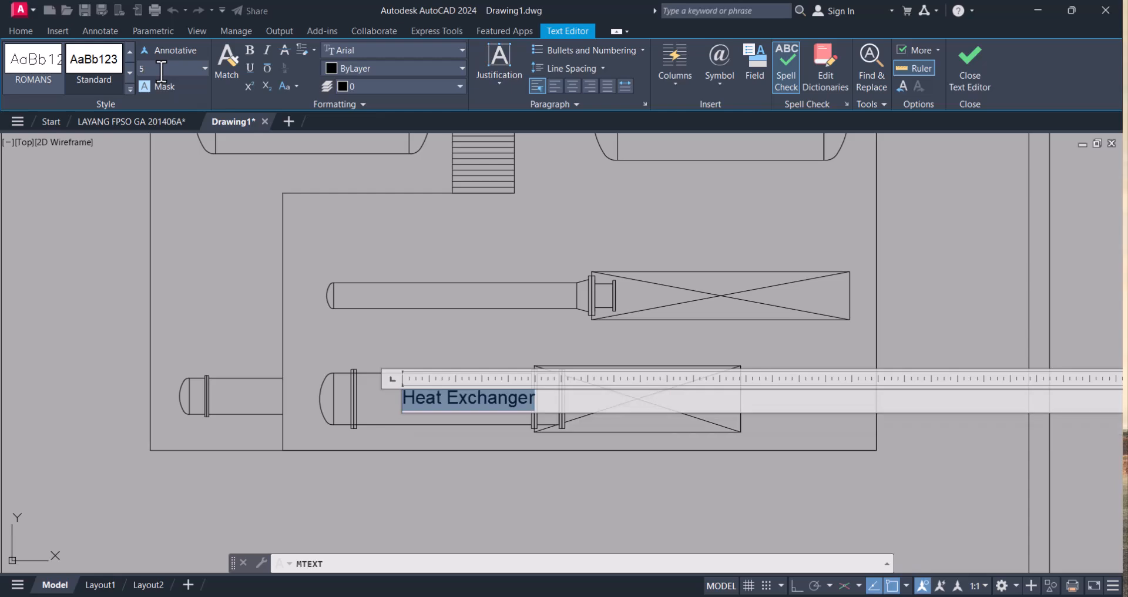
left_click(478, 438)
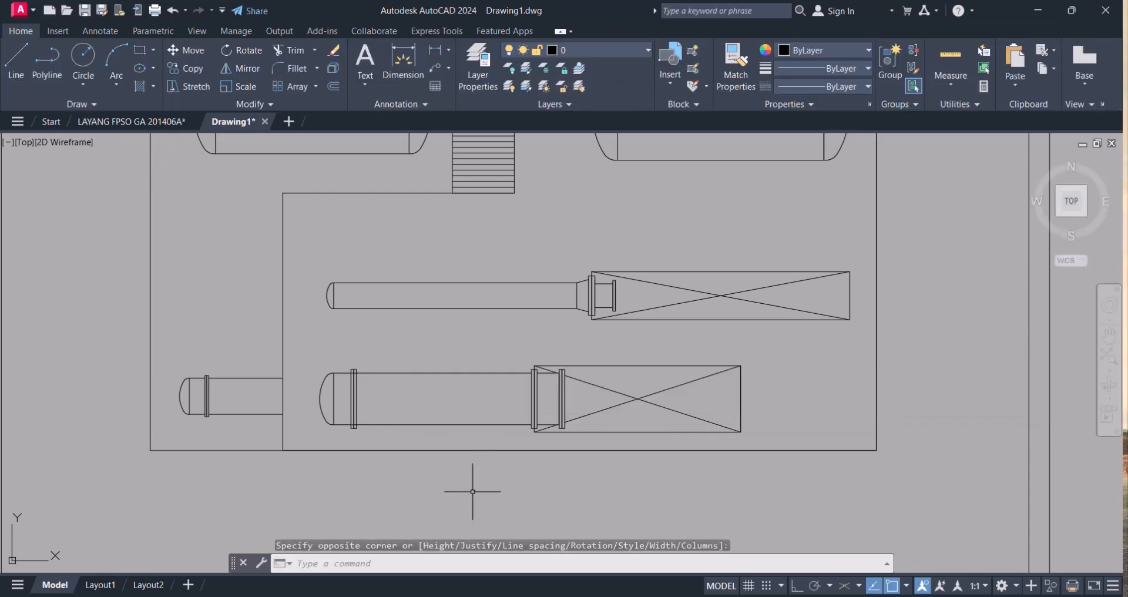
Set the text height of the tiny "Heat Exchanger" label to 200 in its object properties
scroll(468, 488, "down", 5)
scroll(412, 415, "up", 5)
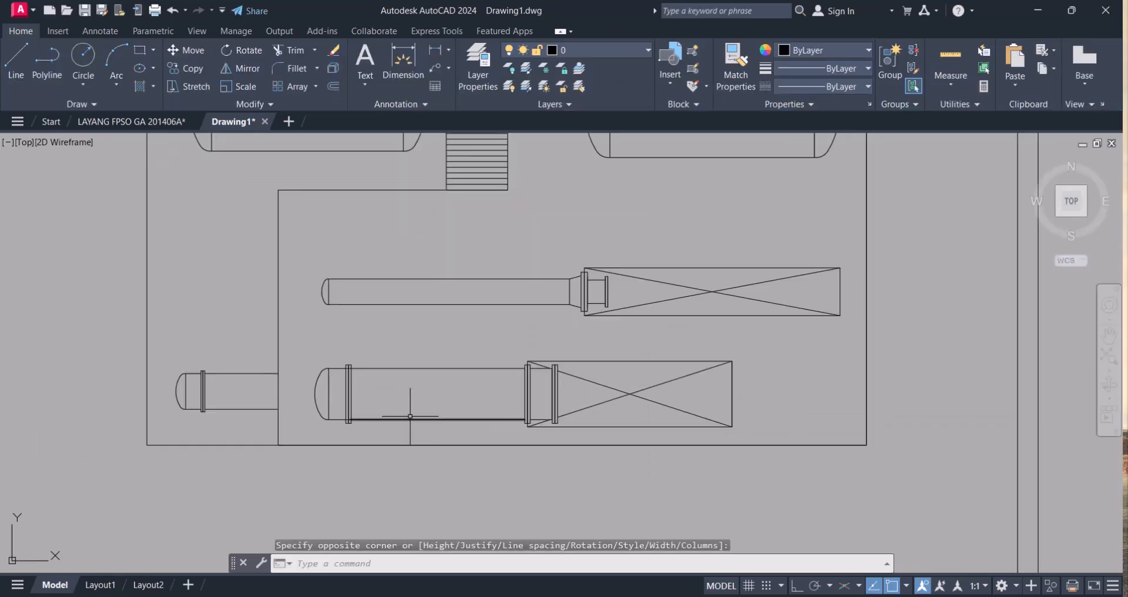
scroll(411, 415, "up", 6)
middle_click_drag(378, 345, 406, 374)
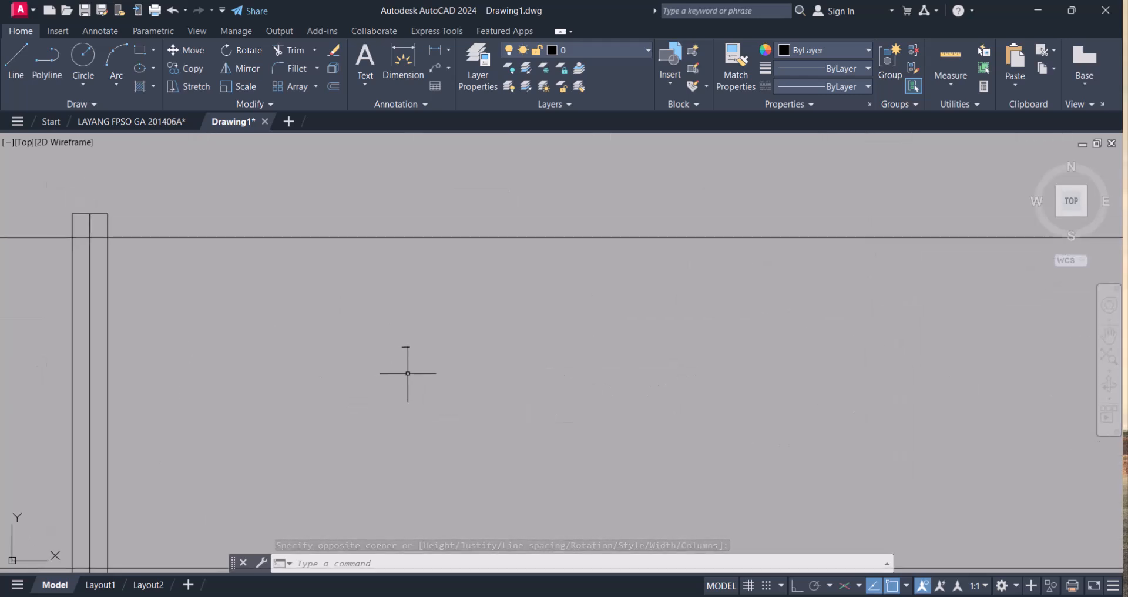
left_click(440, 372)
left_click(373, 327)
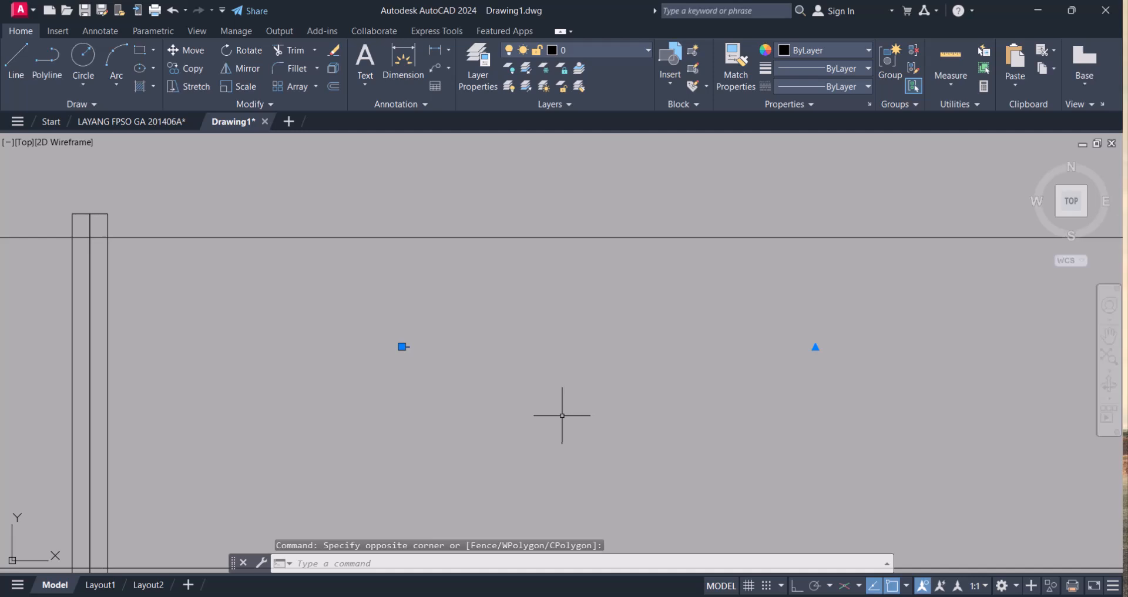
type("ch")
key("Return")
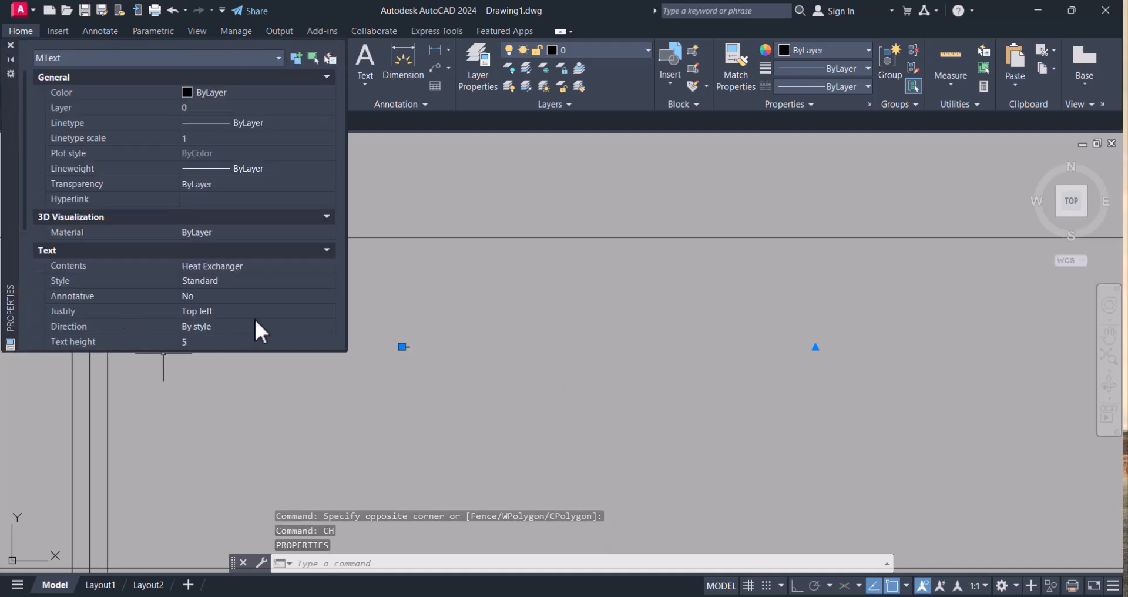
left_click(205, 341)
type("200")
left_click(208, 340)
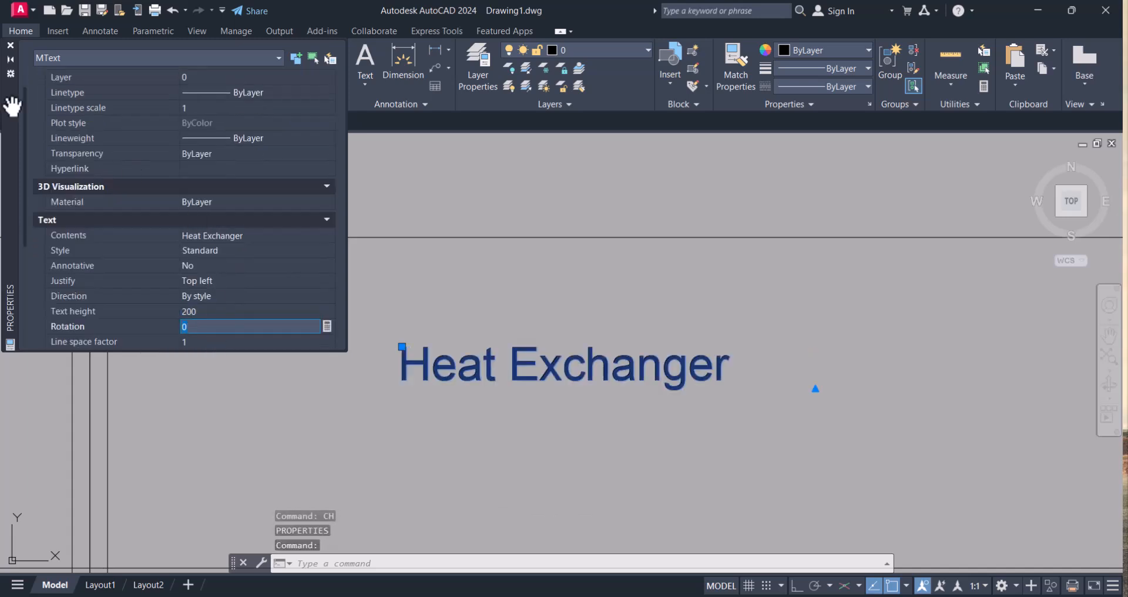
left_click(10, 45)
Move the "Heat Exchanger" label closer to the middle of the vessel's shell
scroll(541, 355, "down", 5)
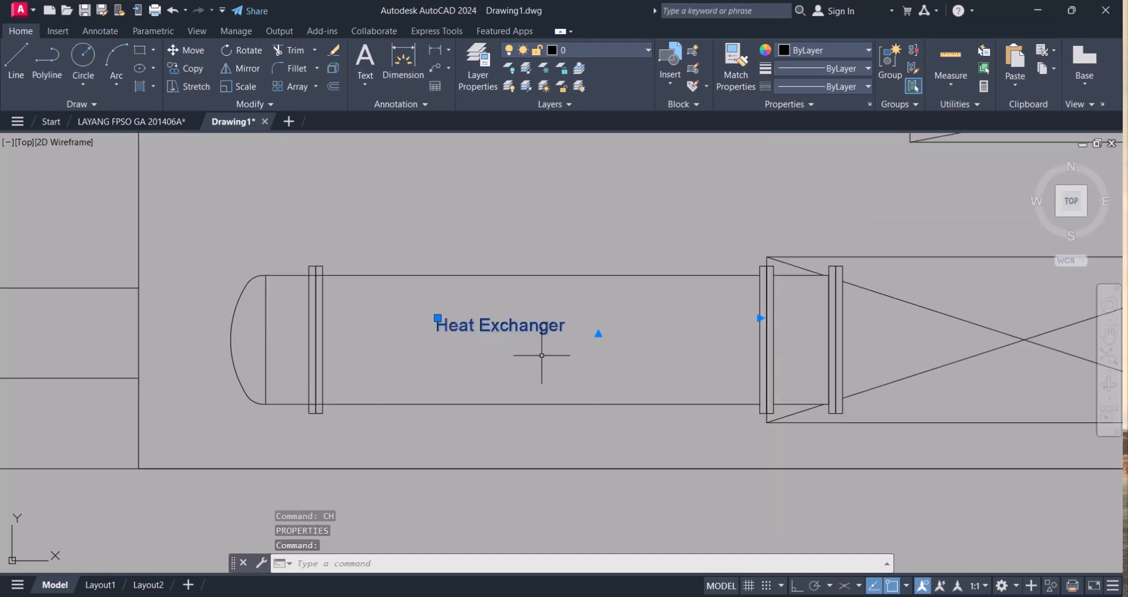
key("Escape")
type("m")
key("Return")
left_click(516, 304)
left_click(555, 360)
key("Escape")
key("Return")
left_click(549, 368)
left_click(507, 320)
key("Return")
left_click(505, 329)
left_click(537, 352)
scroll(417, 350, "down", 1)
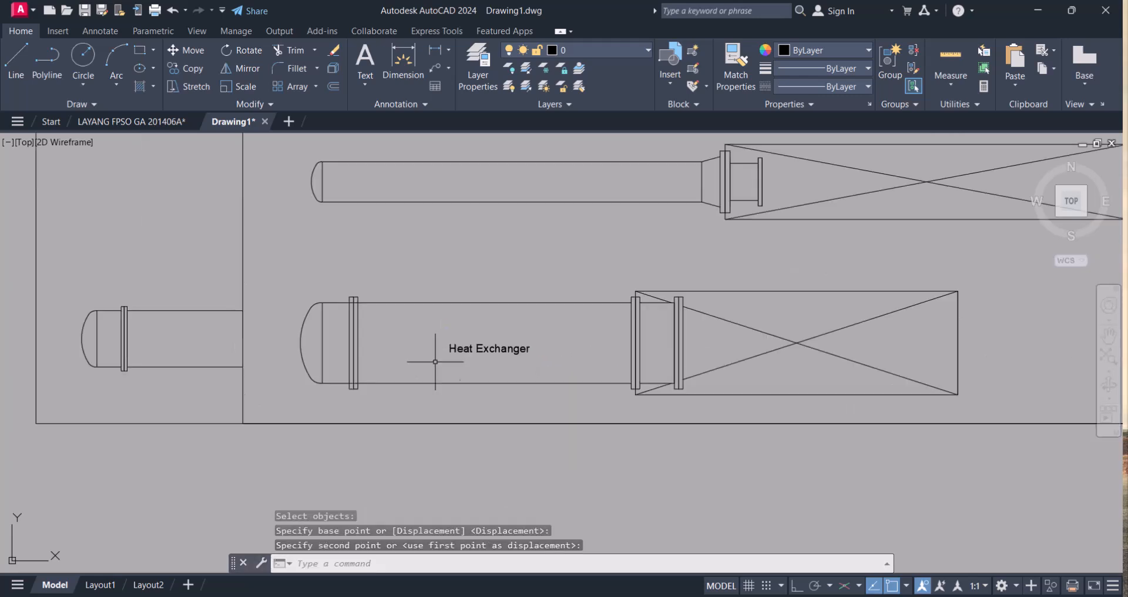
Change the colour of the "Heat Exchanger" label to Yellow in its object properties and deselect it
scroll(448, 390, "up", 1)
scroll(473, 359, "up", 2)
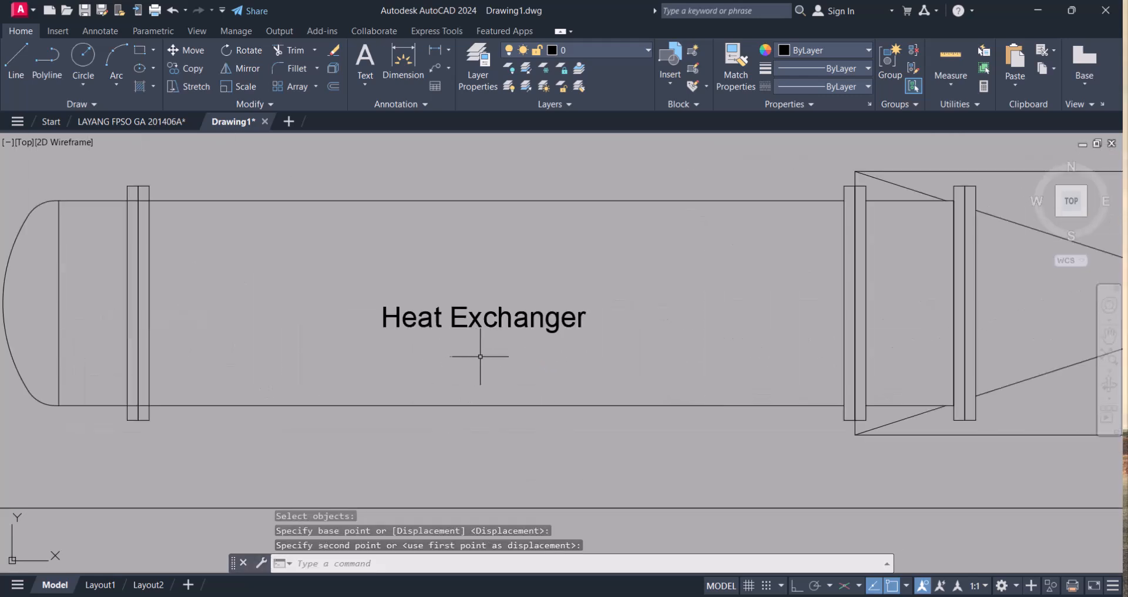
left_click(429, 305)
left_click(478, 351)
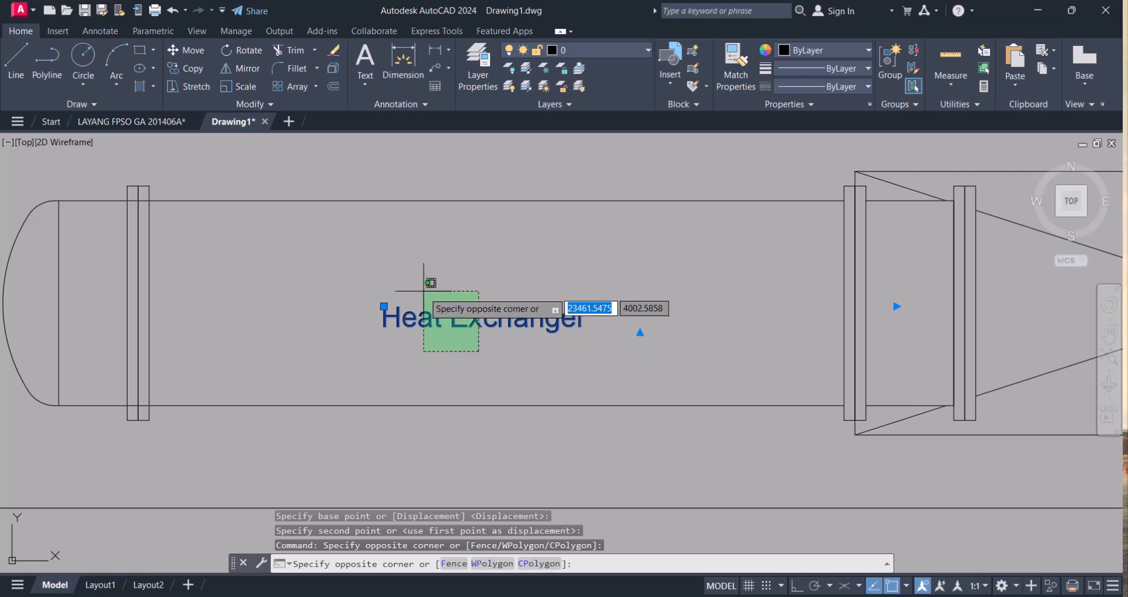
left_click(423, 292)
key("Escape")
left_click(441, 347)
left_click(413, 296)
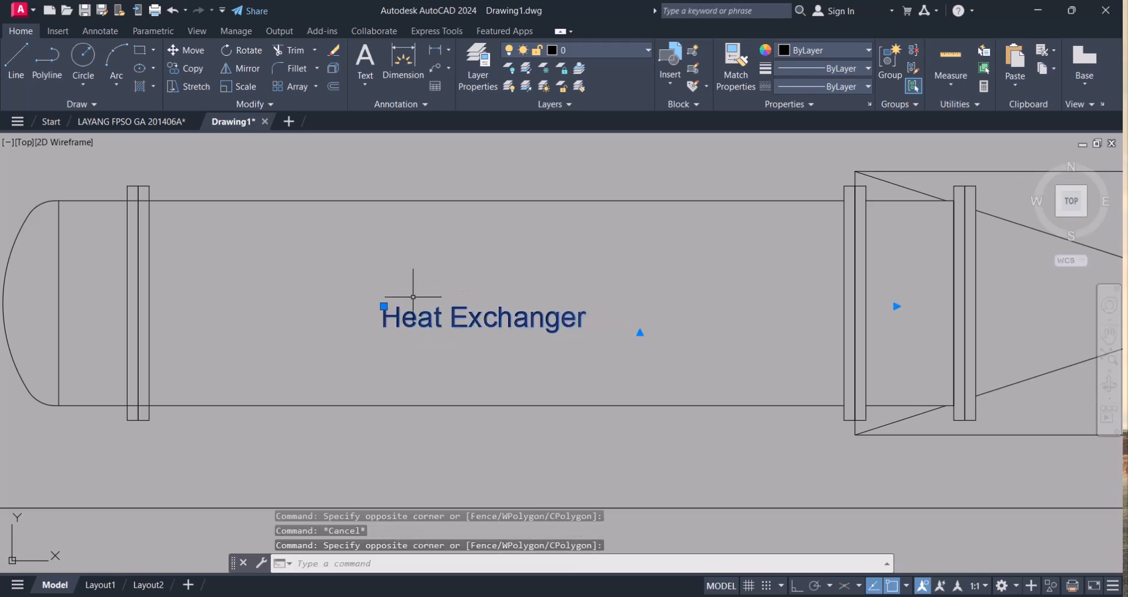
type("ch")
key("Return")
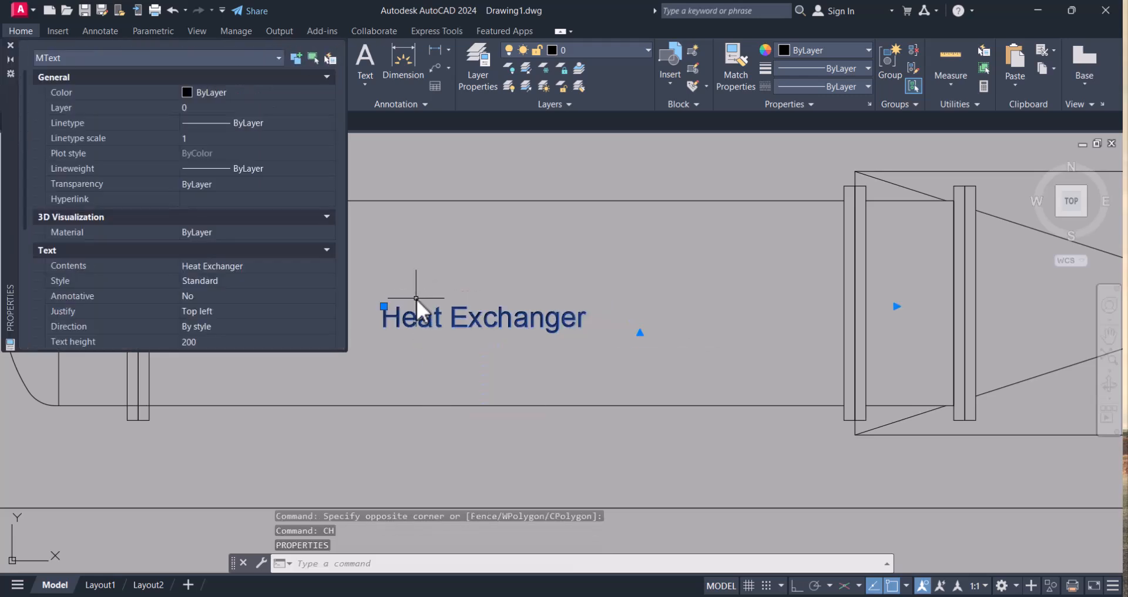
left_click(217, 93)
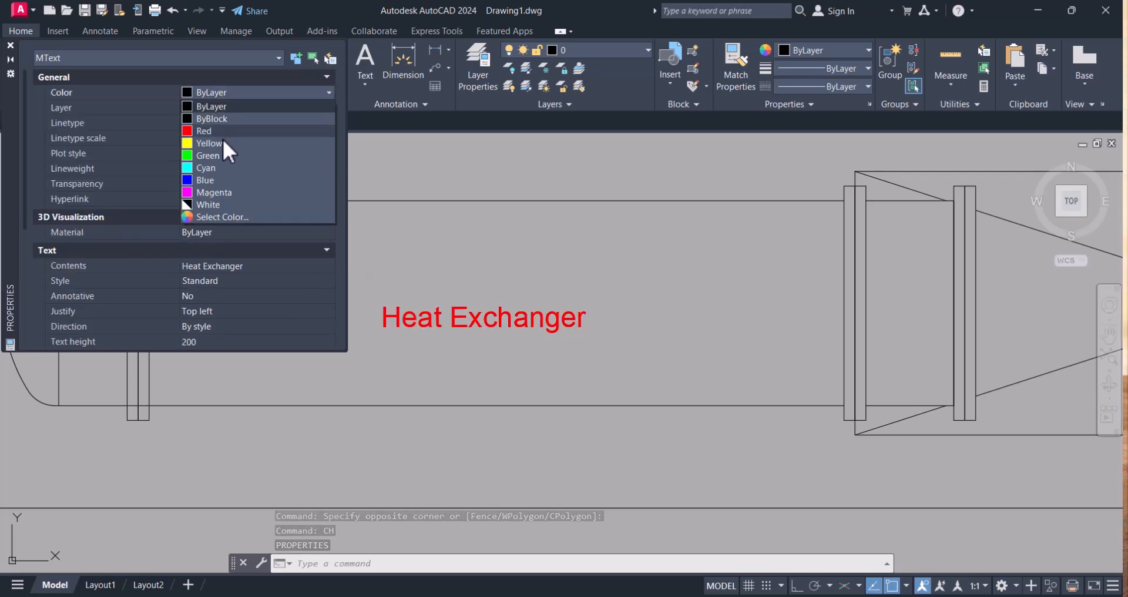
left_click(223, 145)
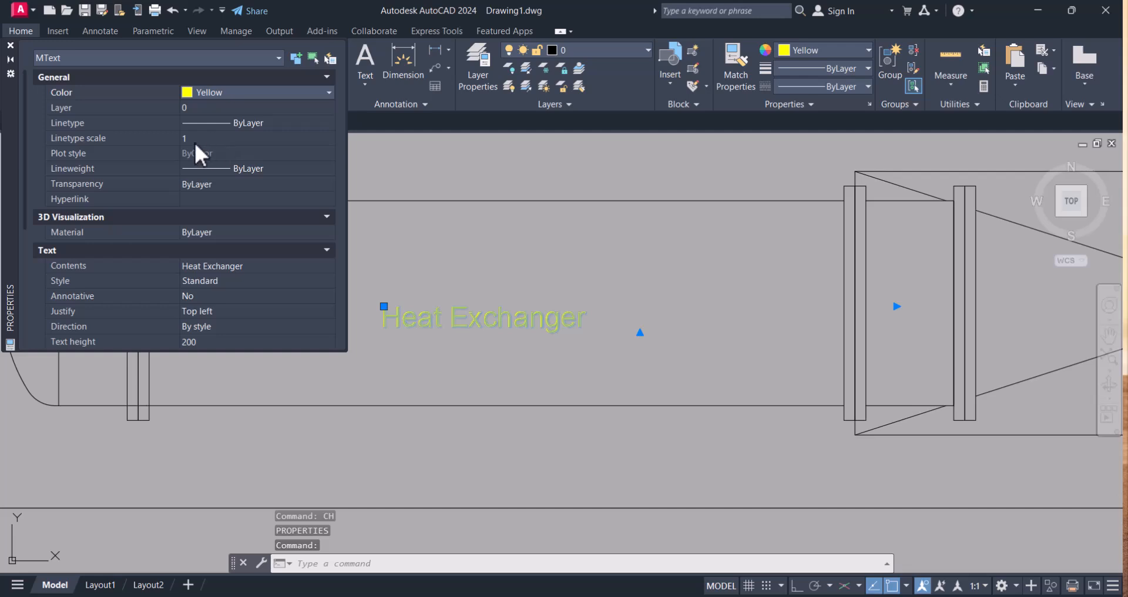
left_click(536, 372)
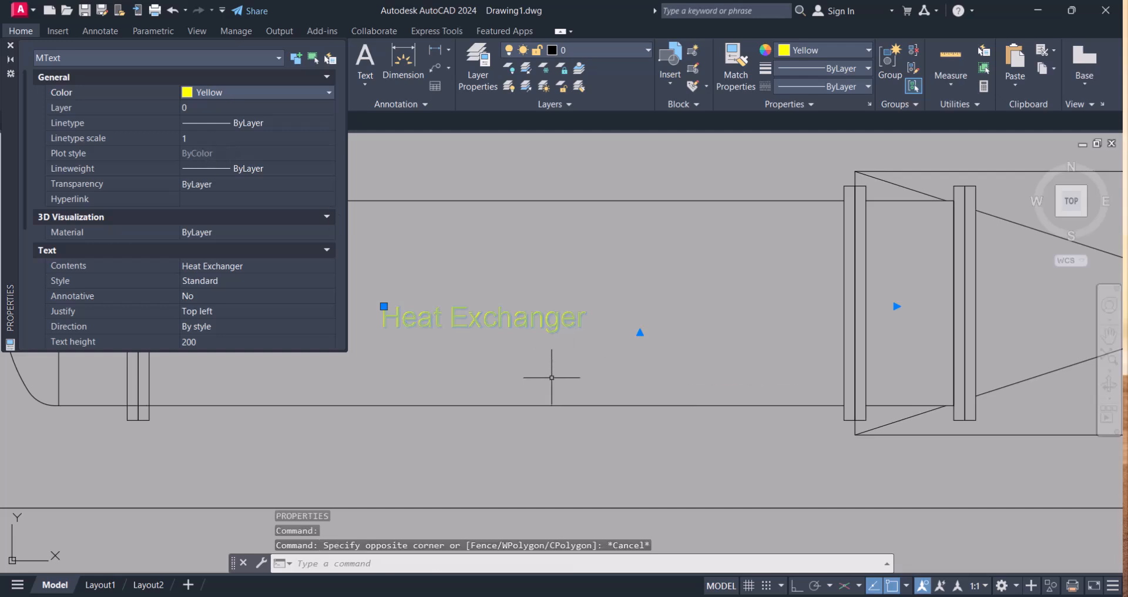
key("Escape")
key("Escape")
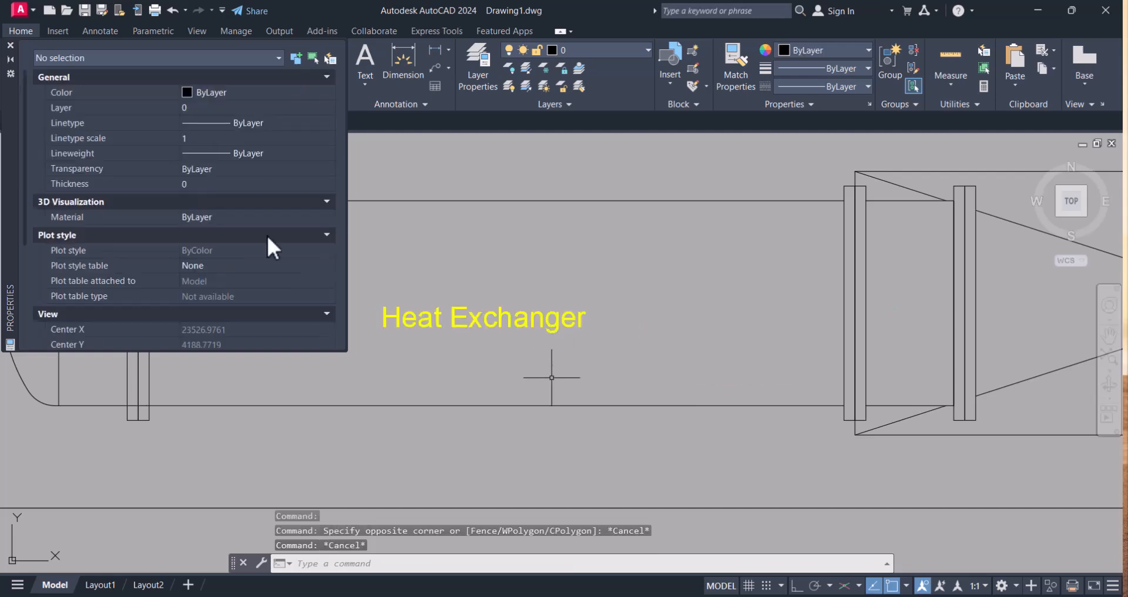
left_click(10, 45)
scroll(479, 322, "down", 3)
scroll(416, 322, "up", 3)
middle_click_drag(416, 323, 451, 391)
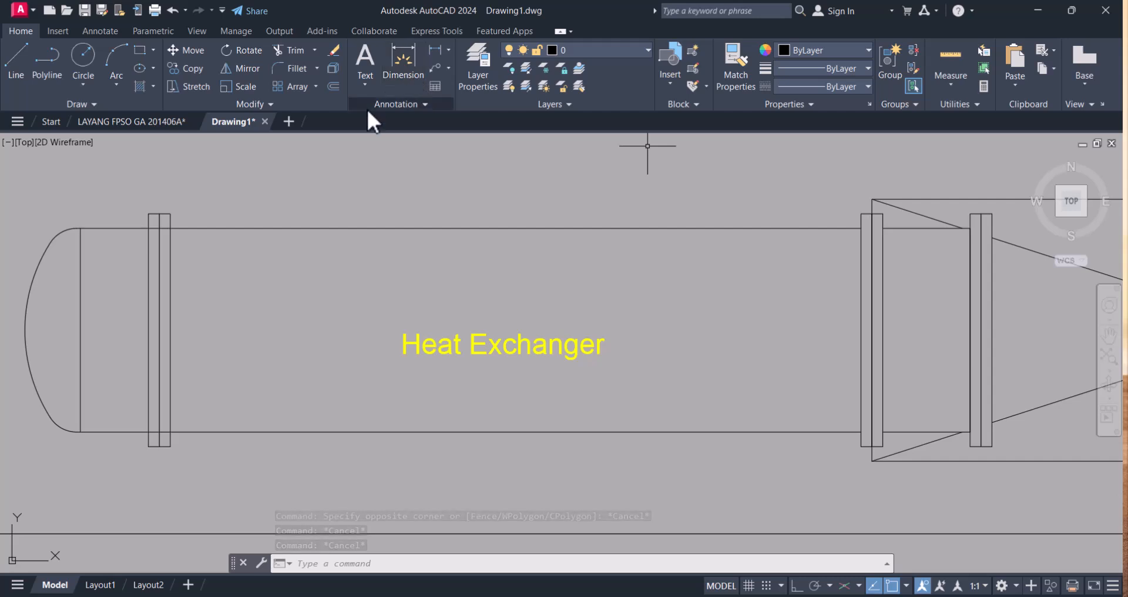
Add the multiline text "Heat exchanger -1" inside the slim vessel above the labelled heat exchanger
left_click(361, 86)
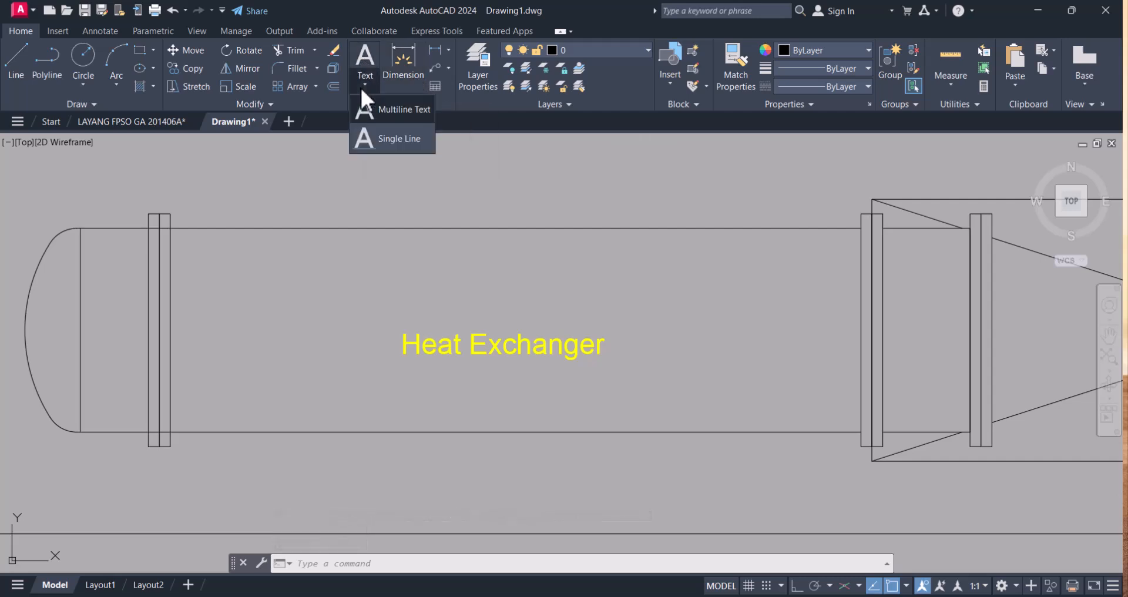
left_click(393, 110)
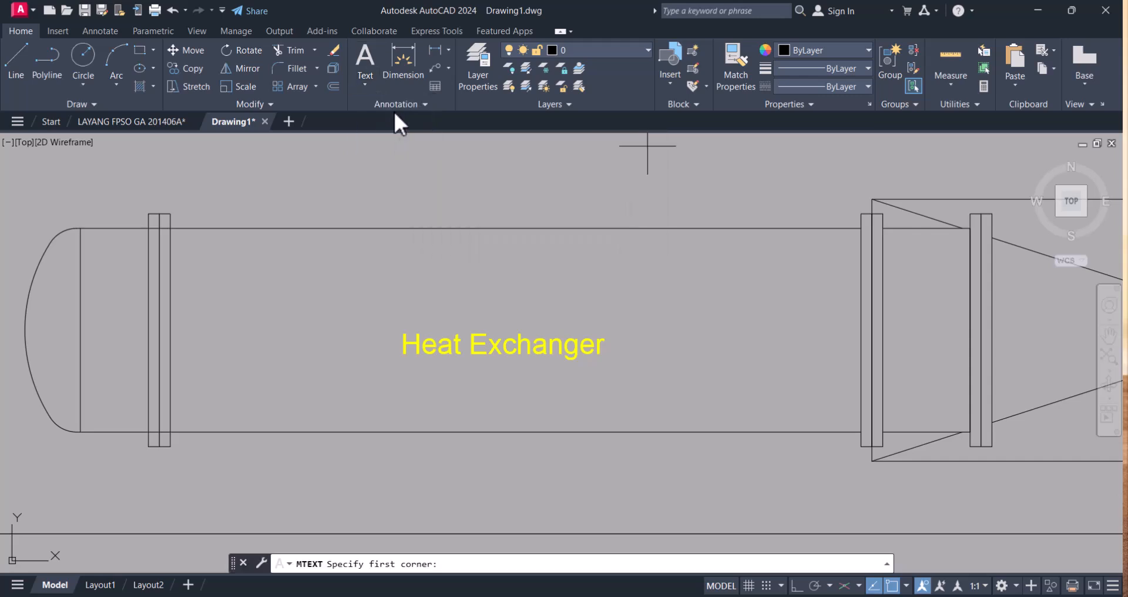
scroll(468, 280, "down", 3)
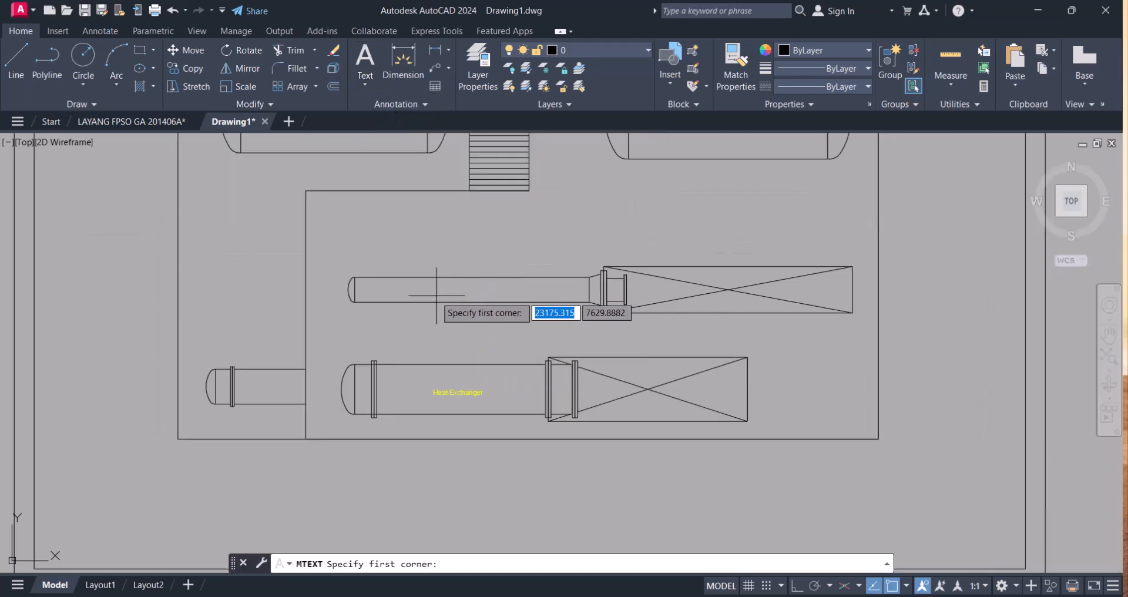
scroll(367, 281, "up", 3)
left_click(356, 264)
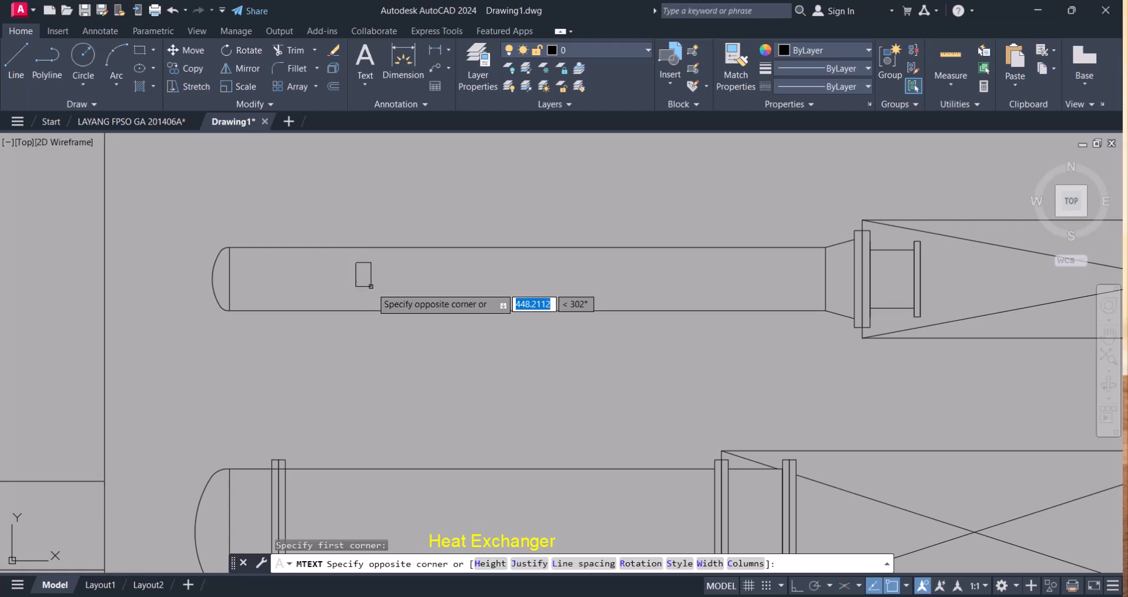
left_click(473, 298)
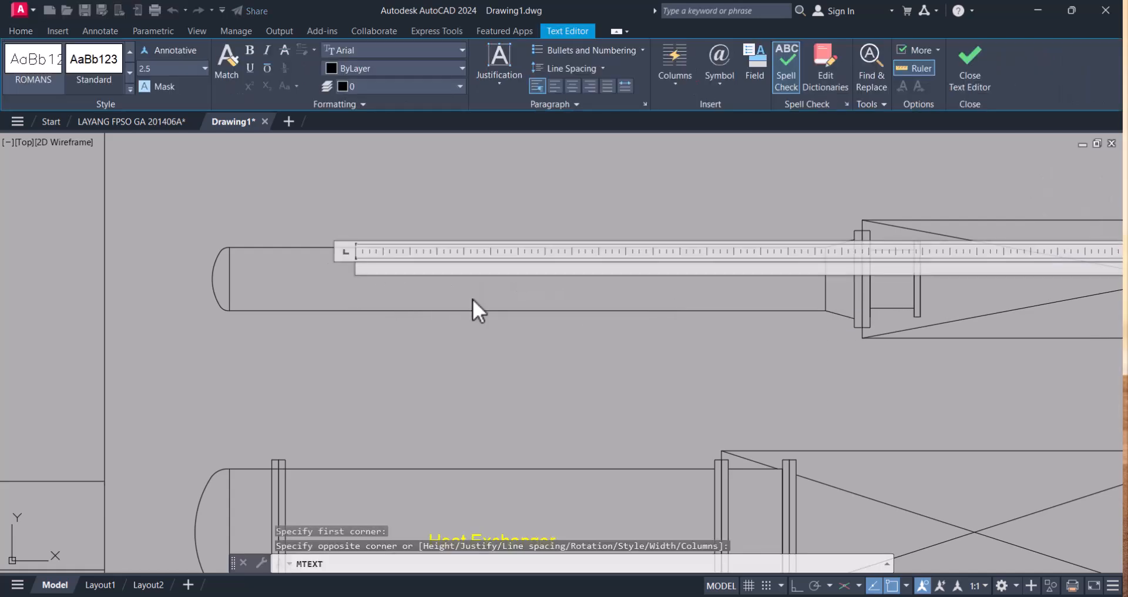
type("Heat exchanger -1")
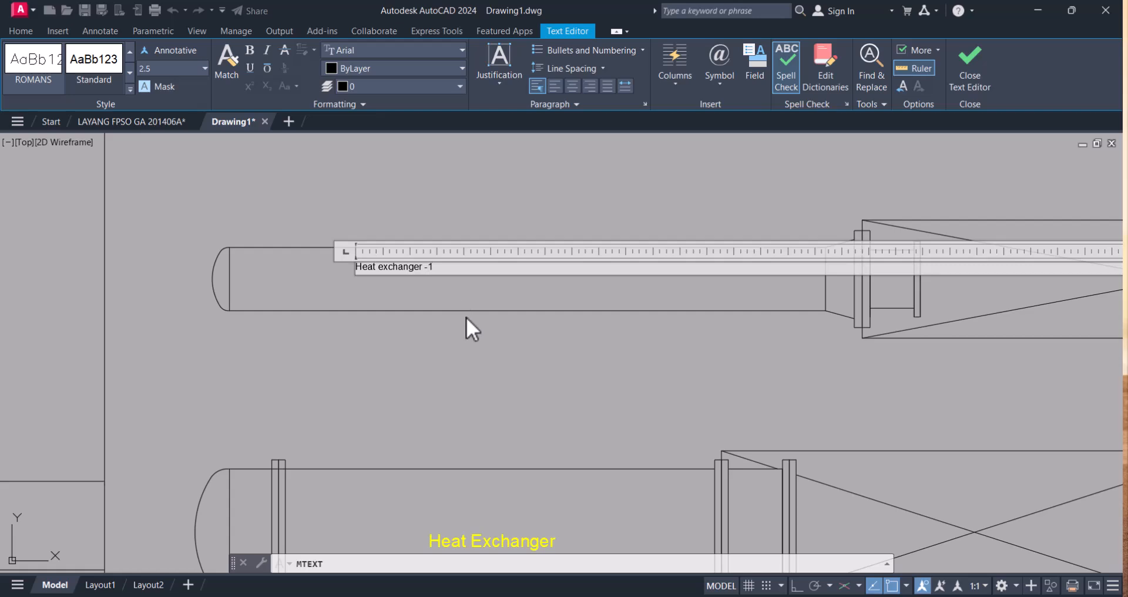
left_click(556, 371)
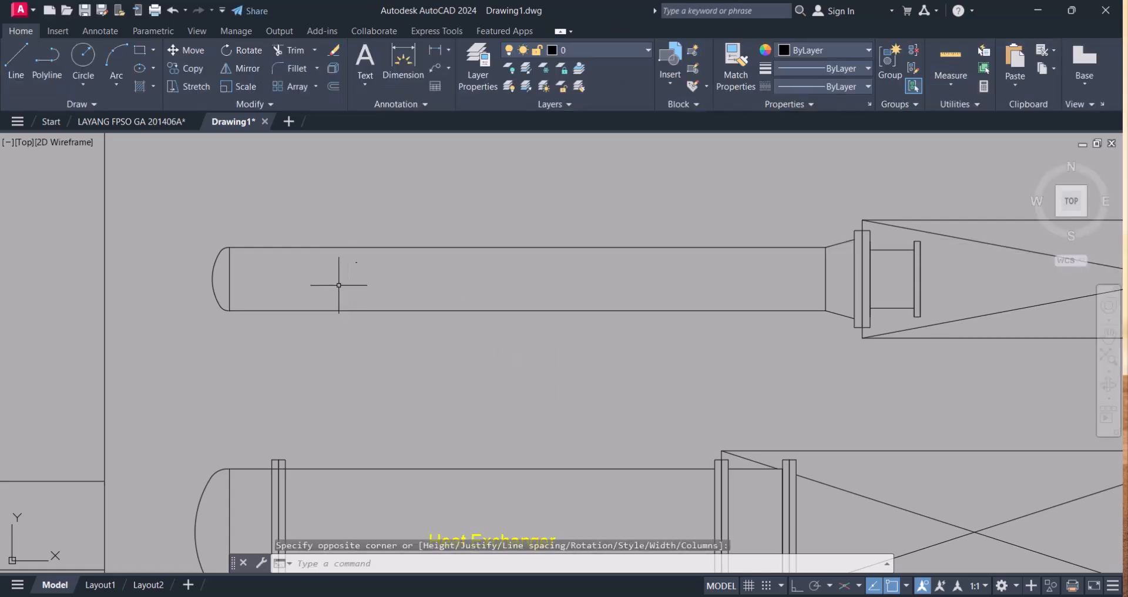
Set the text height of the tiny "Heat exchanger -1" label to 200 in its object properties and deselect it
scroll(332, 270, "up", 2)
left_click(399, 268)
left_click(378, 240)
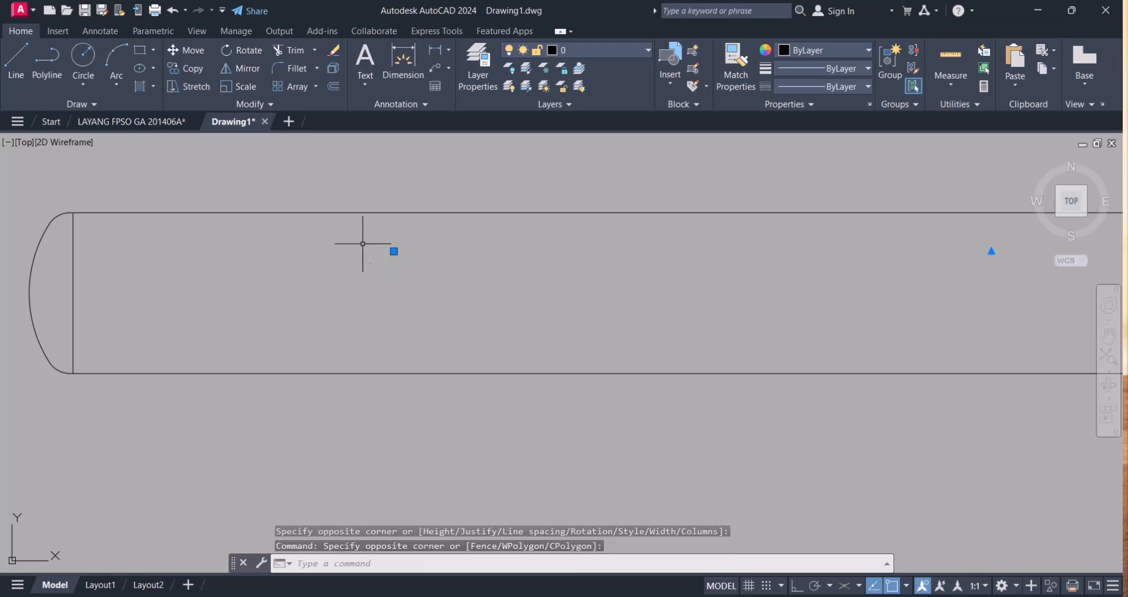
type("ch")
key("Return")
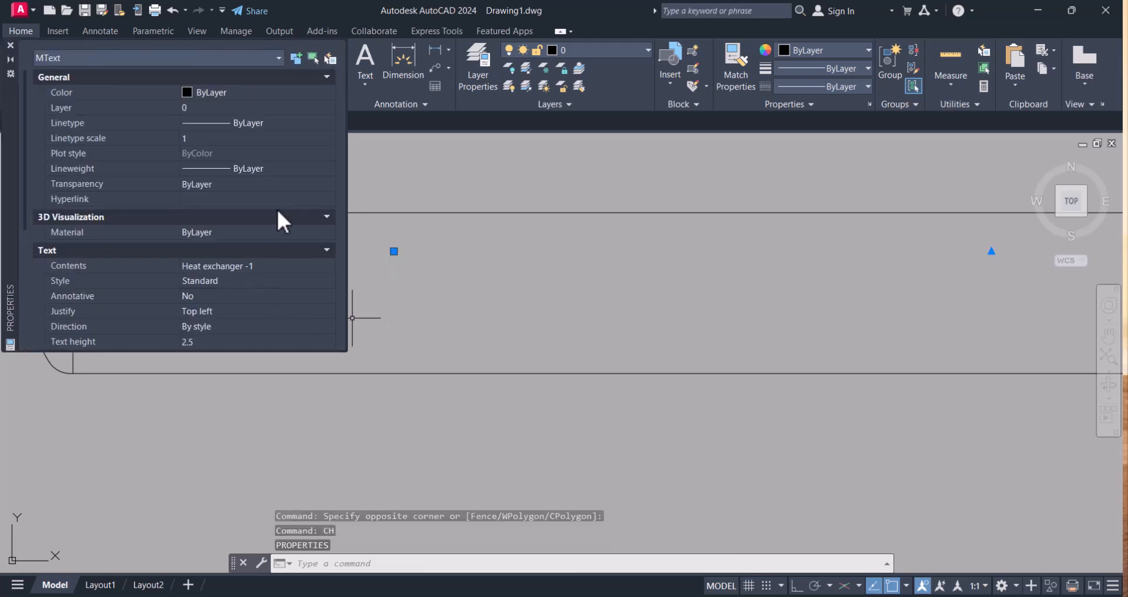
left_click(212, 340)
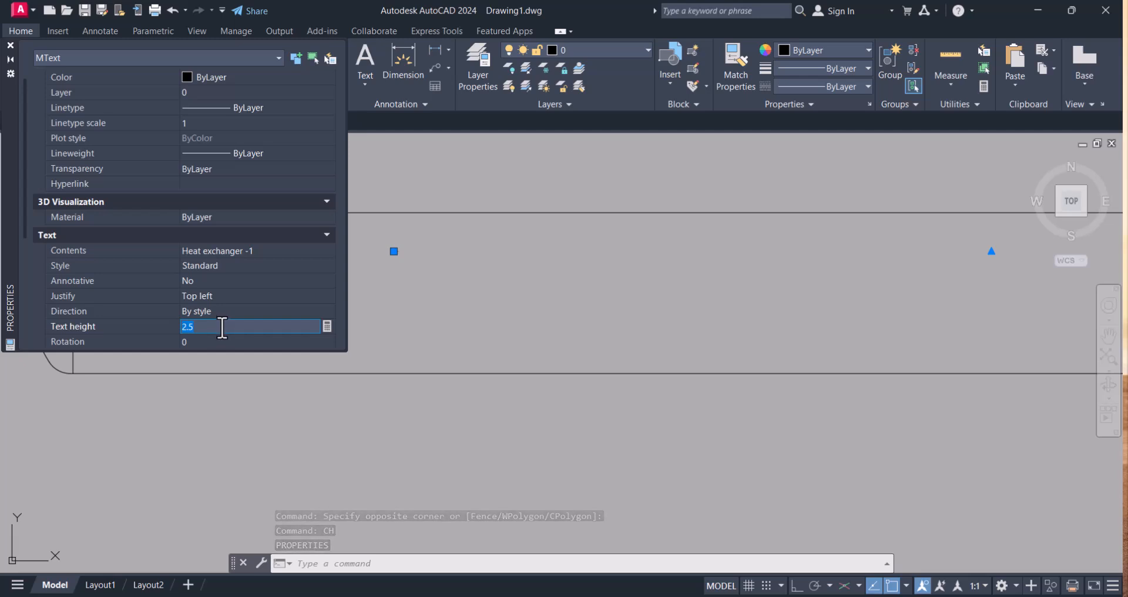
type("200")
key("Tab")
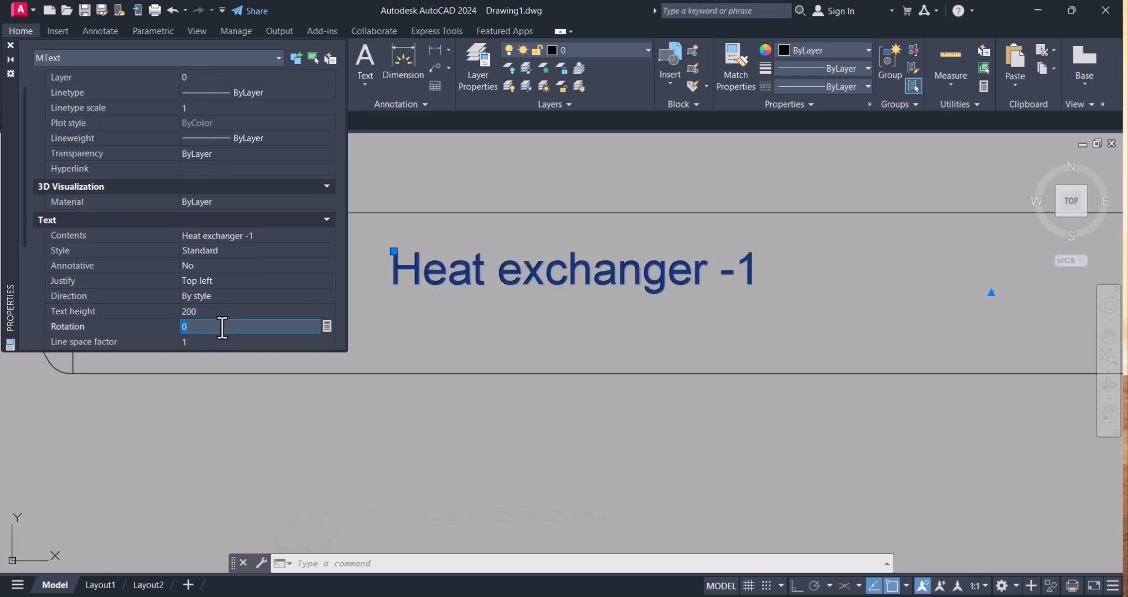
left_click(10, 45)
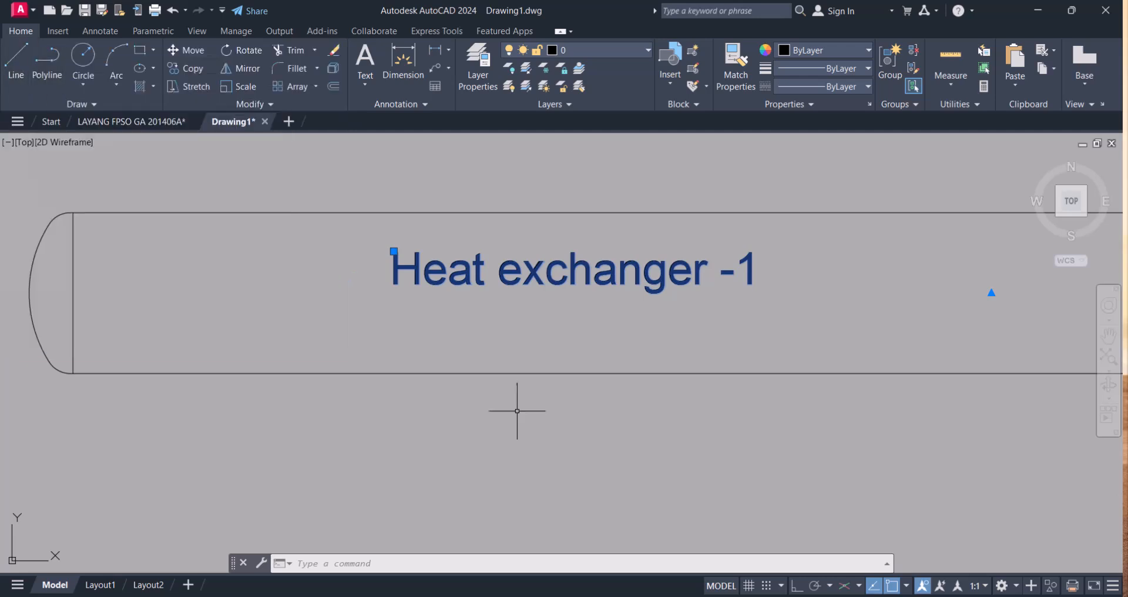
key("Escape")
Change the colour of the "Heat exchanger -1" label to Green in its object properties
scroll(517, 403, "down", 2)
left_click(541, 335)
left_click(528, 338)
type("pr")
key("Return")
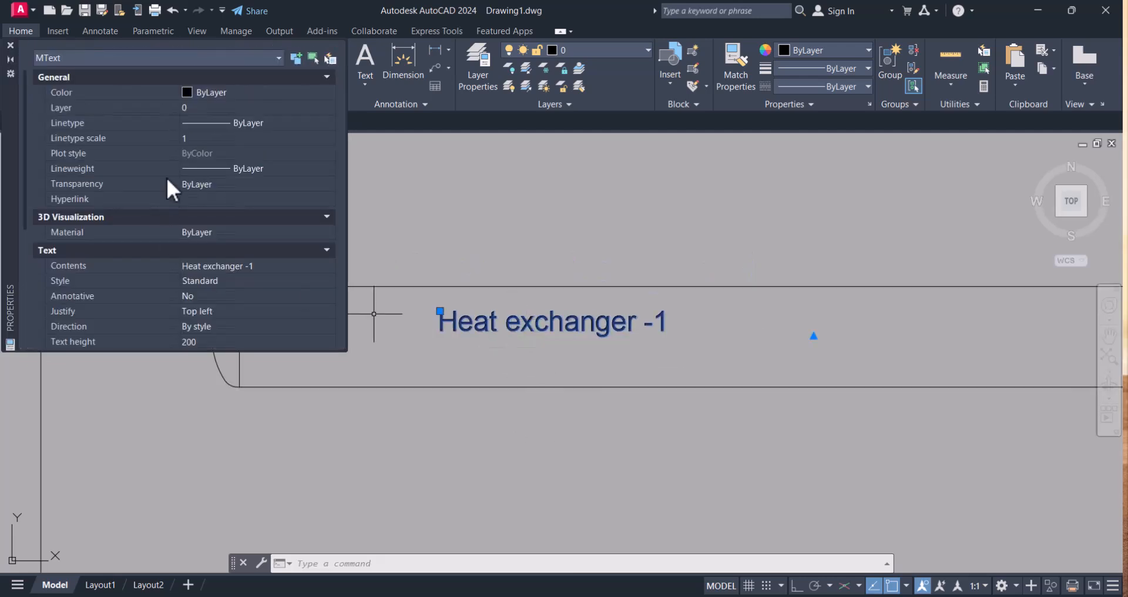
left_click(237, 91)
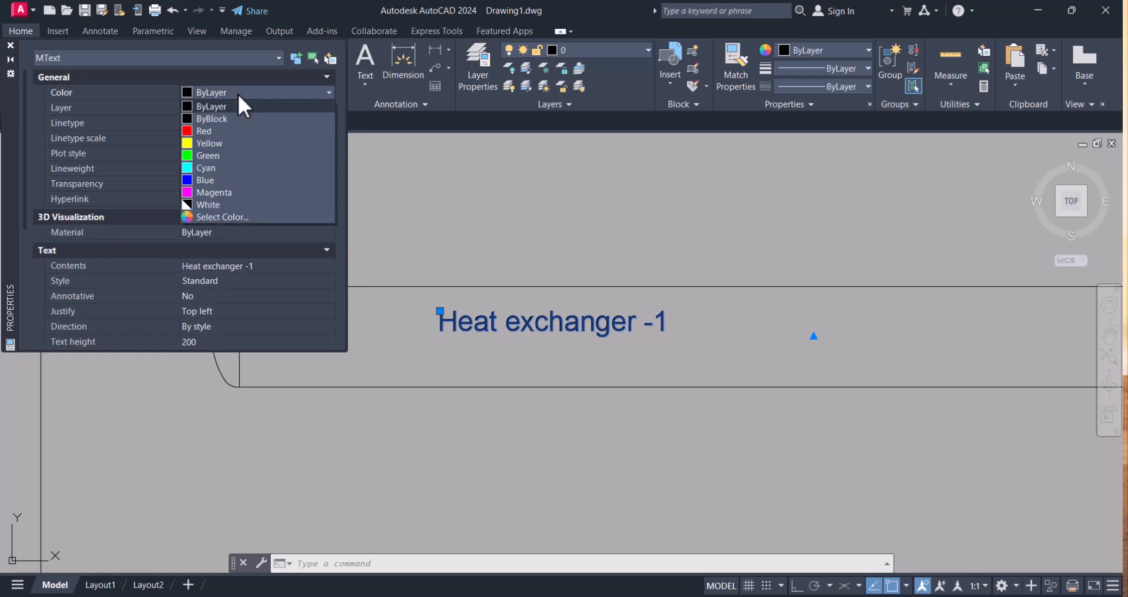
left_click(221, 155)
left_click(712, 253)
left_click(697, 212)
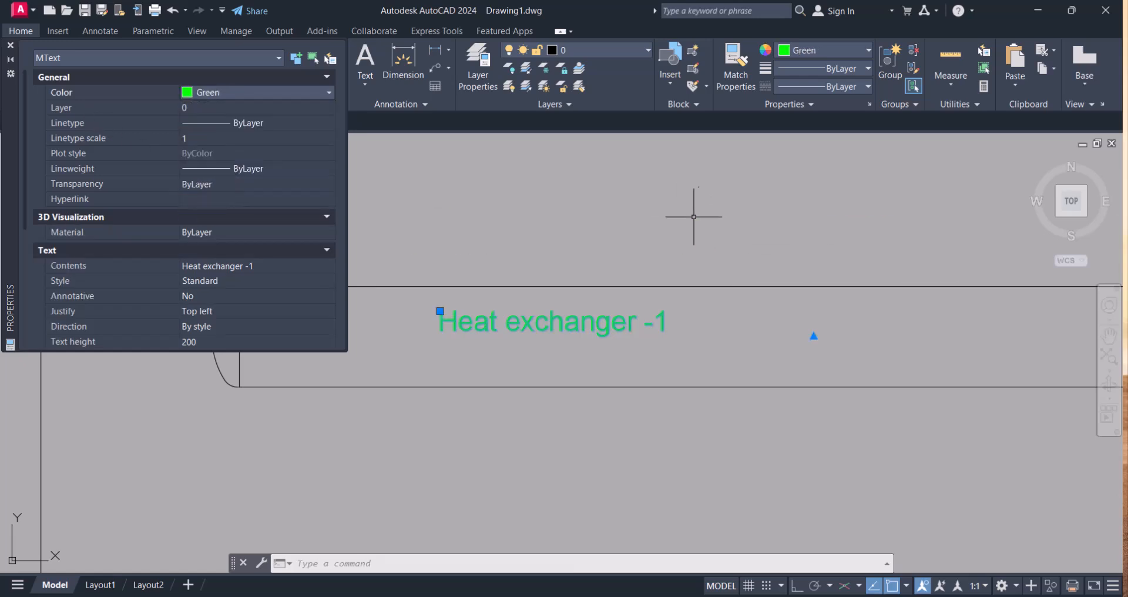
left_click(10, 44)
Move the "Heat exchanger -1" label closer to the middle of the slim vessel's shell
scroll(650, 315, "down", 3)
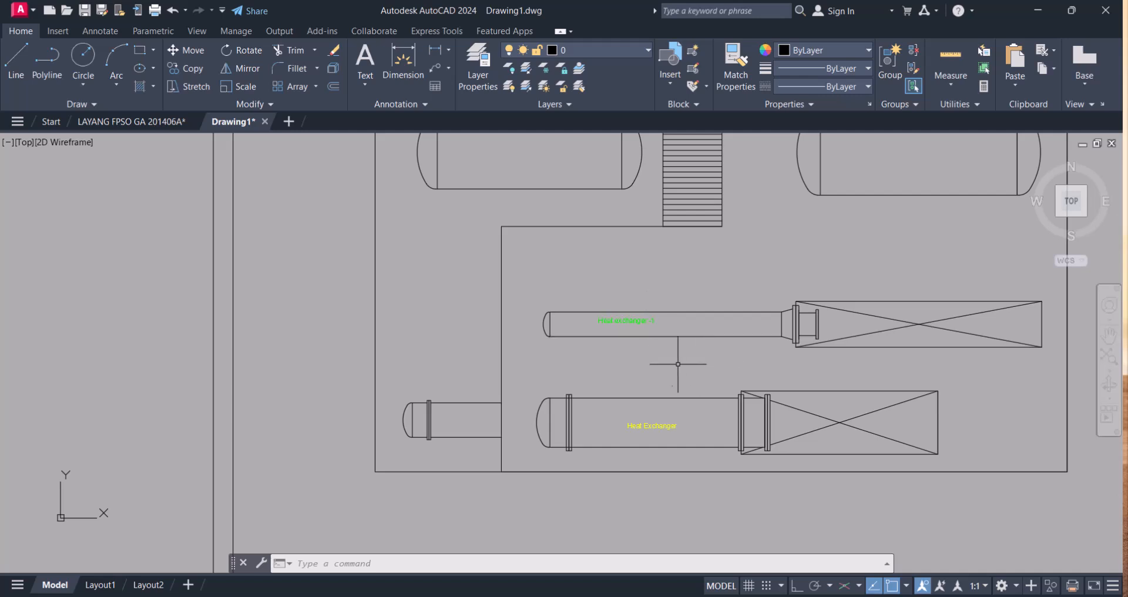
scroll(663, 351, "up", 1)
middle_click_drag(663, 351, 481, 355)
type("m")
key("Return")
scroll(499, 305, "up", 2)
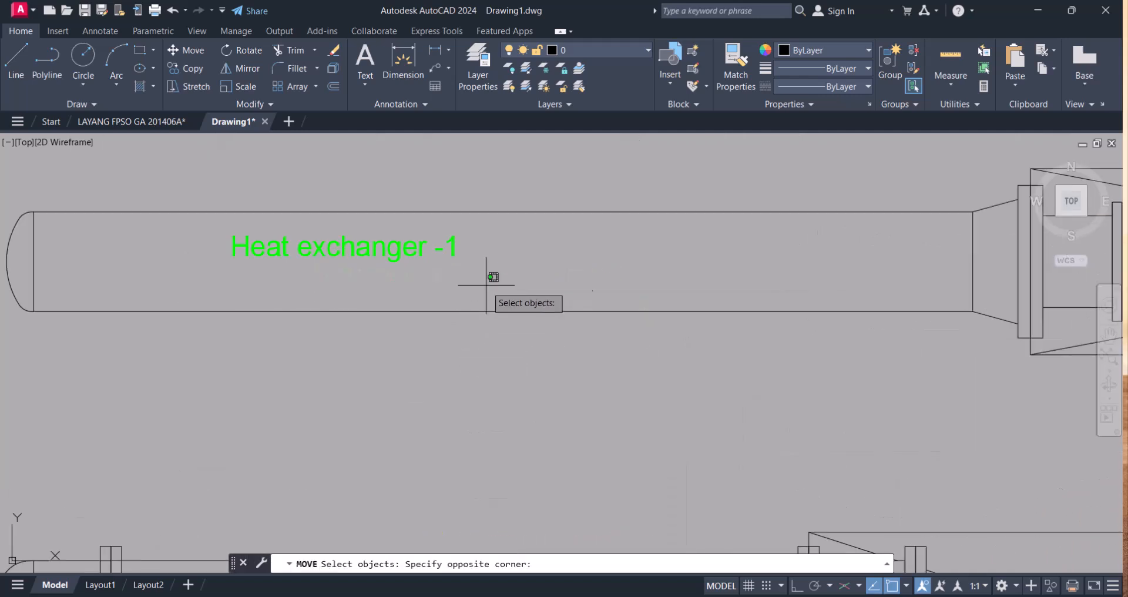
left_click(400, 254)
key("Return")
left_click(428, 251)
left_click(511, 262)
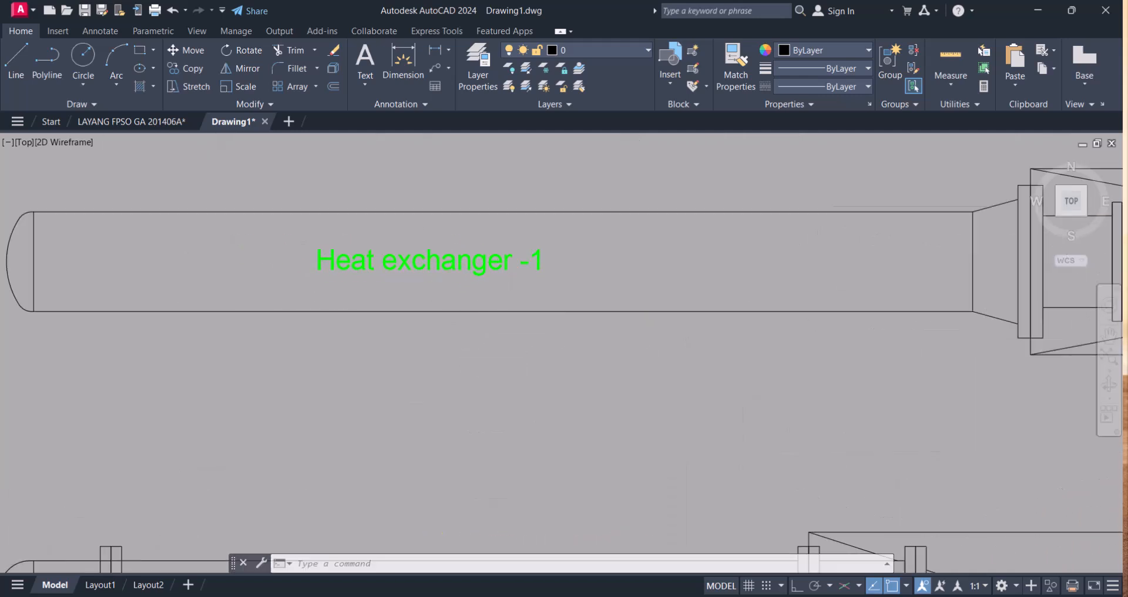
scroll(516, 264, "down", 4)
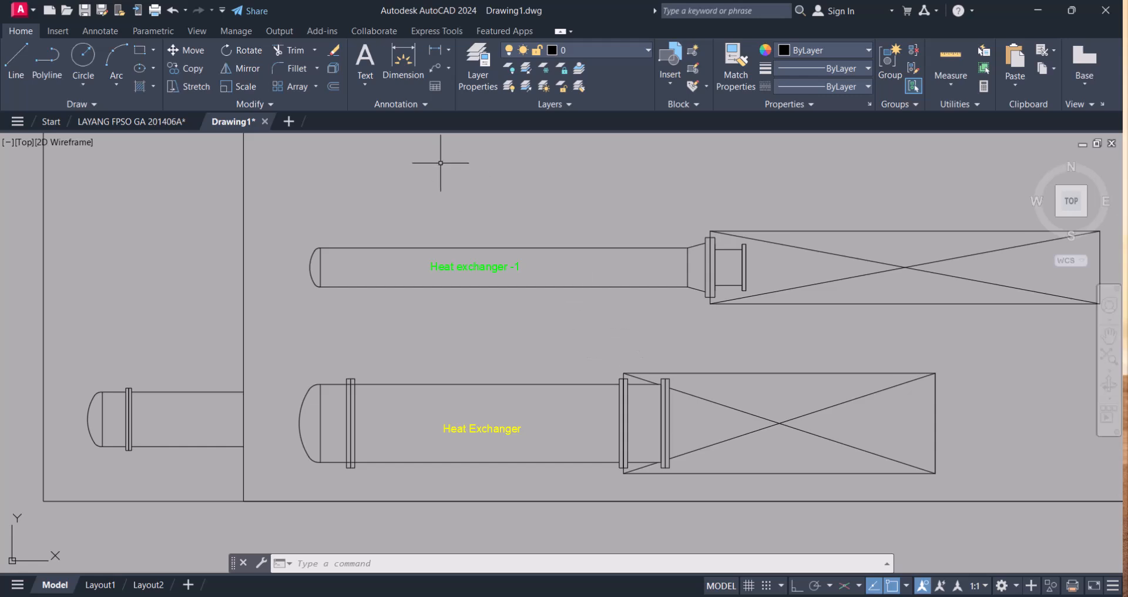
left_click(365, 82)
left_click(421, 105)
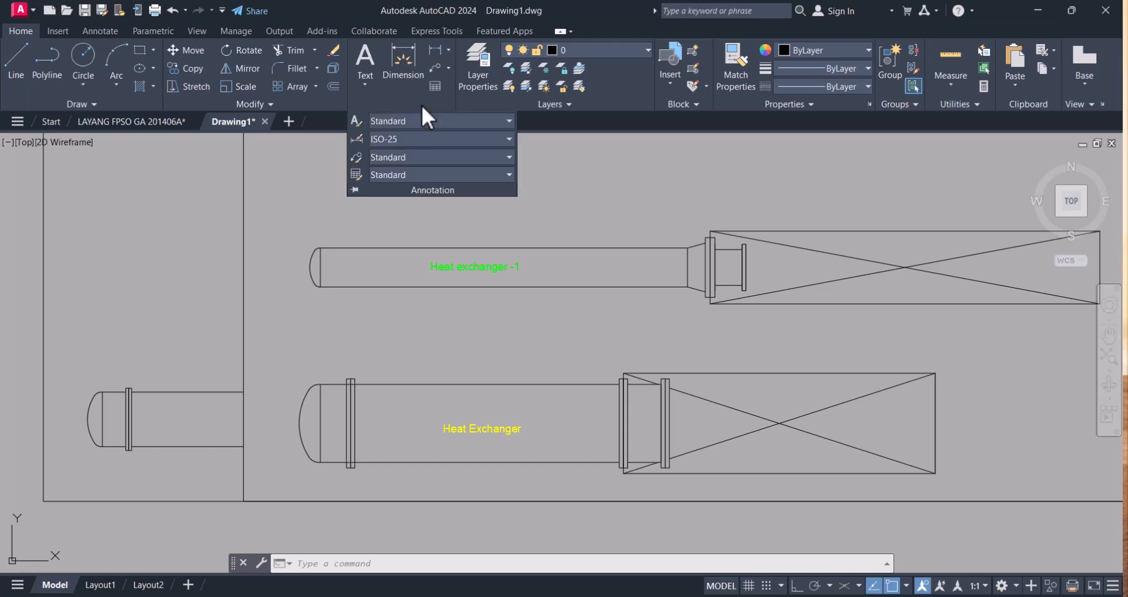
left_click(605, 206)
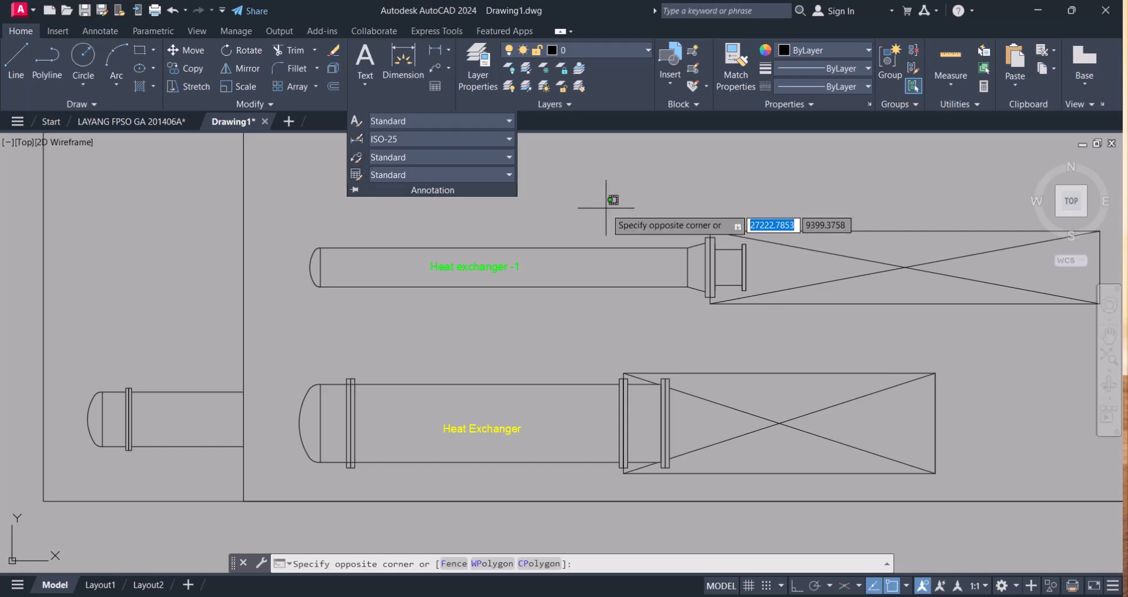
left_click(645, 198)
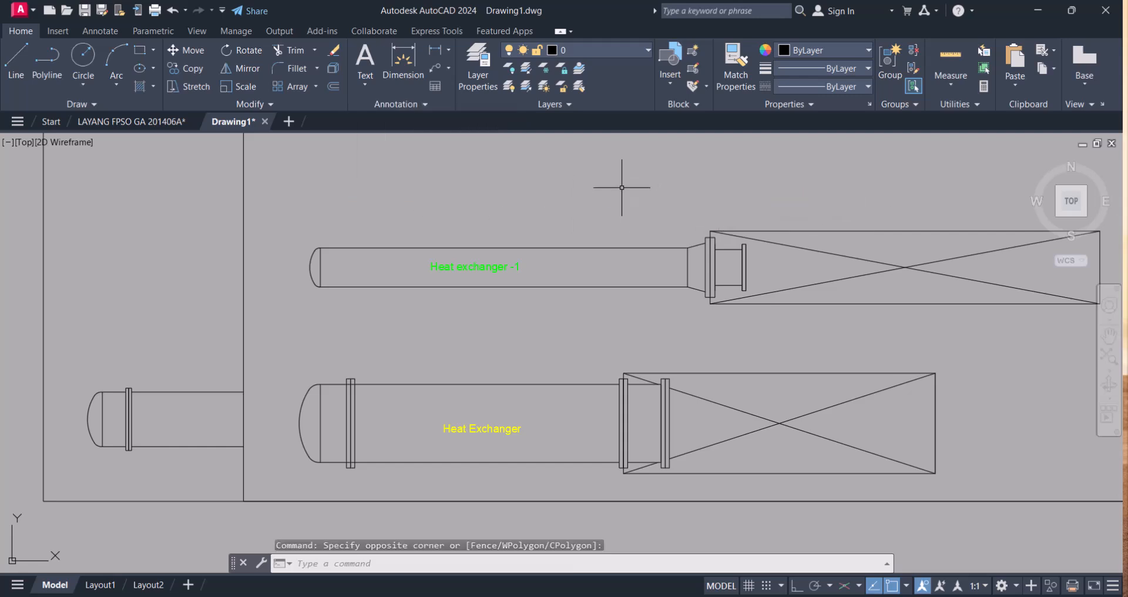
Start a single-line text inside the upper-left horizontal vessel, with a height of 200 and a rotation angle of 0
scroll(579, 207, "down", 4)
scroll(227, 159, "up", 5)
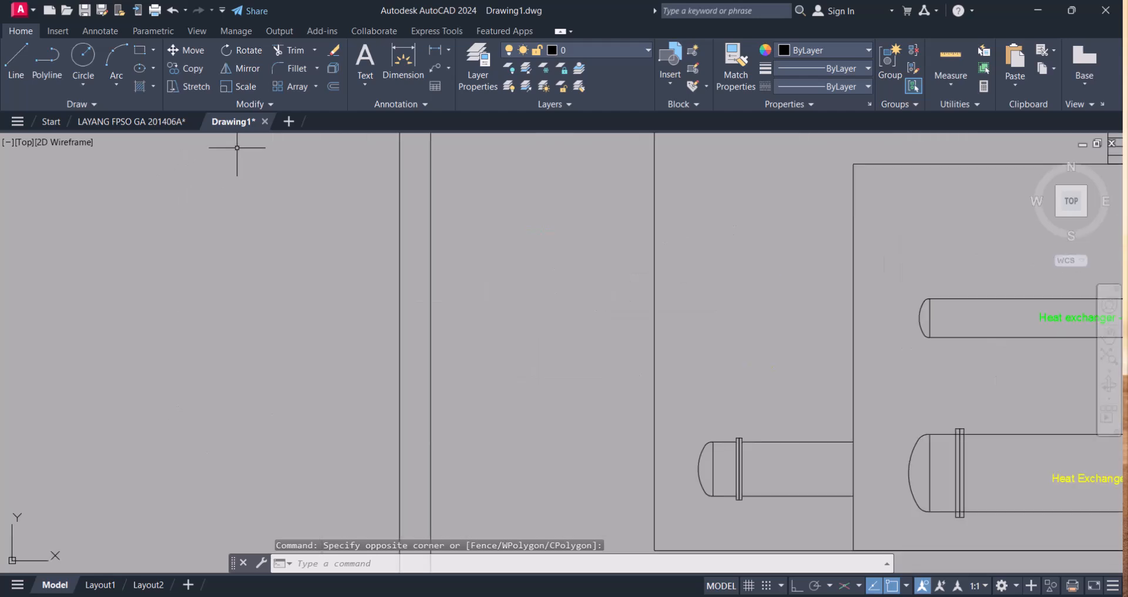
left_click(367, 85)
left_click(354, 139)
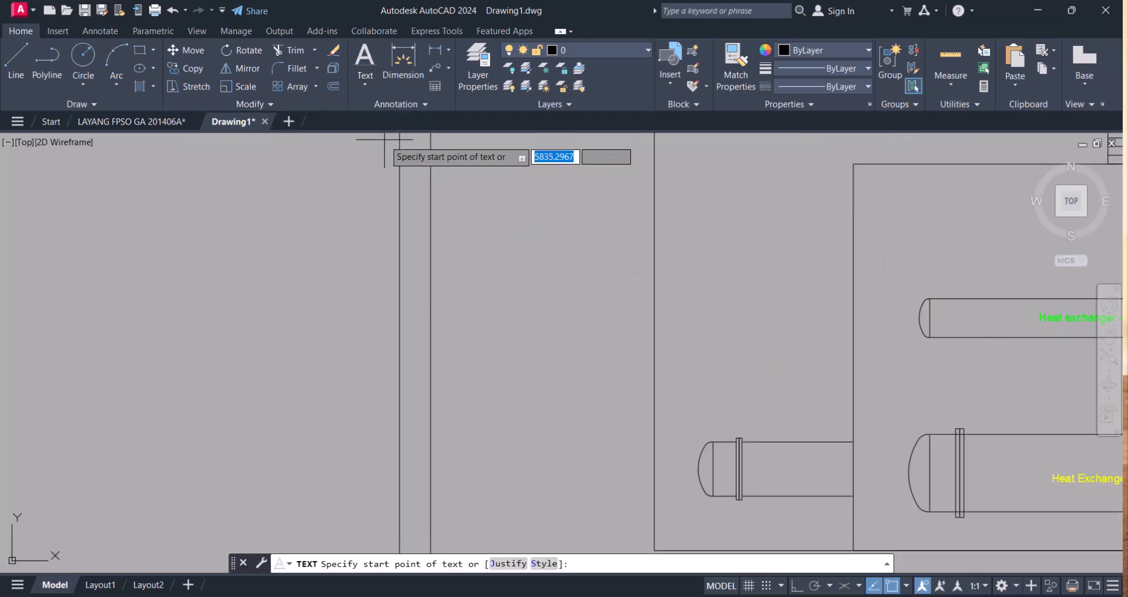
scroll(608, 276, "down", 5)
scroll(668, 221, "up", 6)
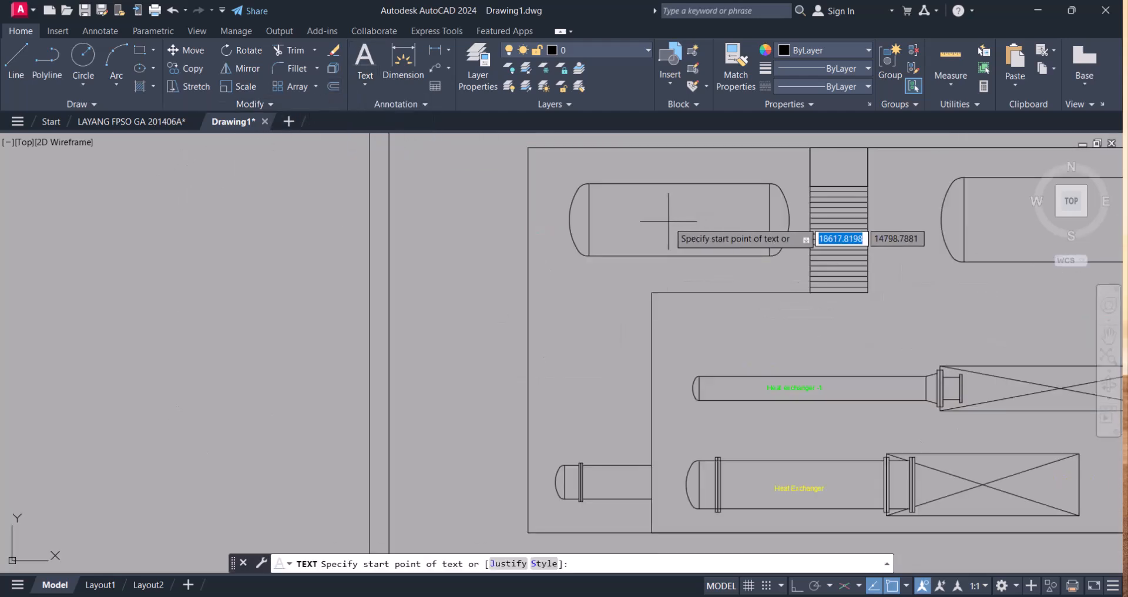
left_click(639, 202)
scroll(678, 229, "up", 8)
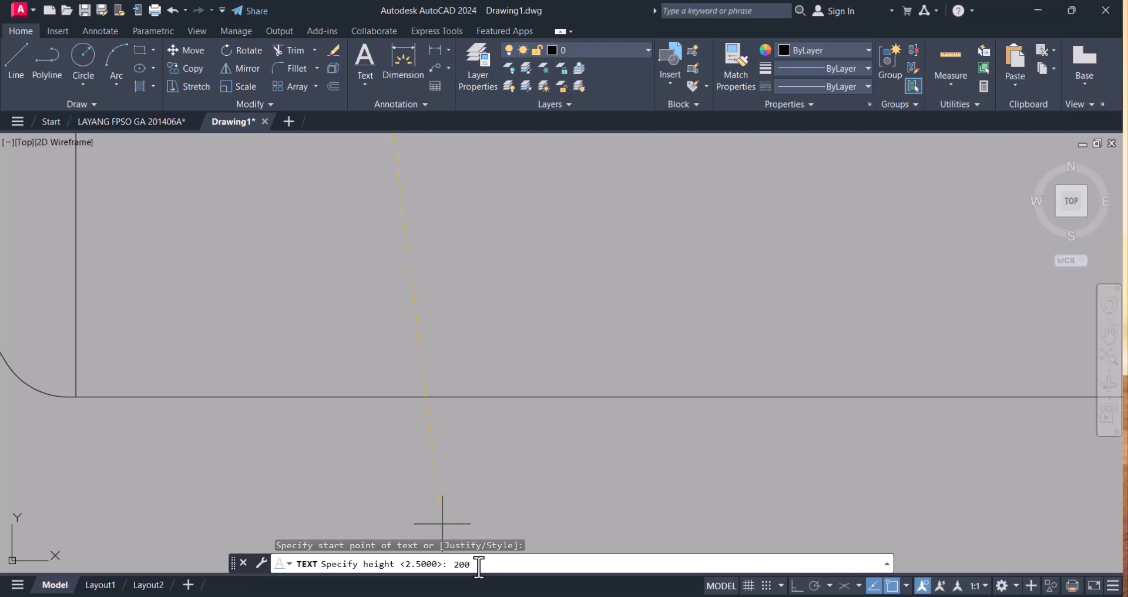
key("Return")
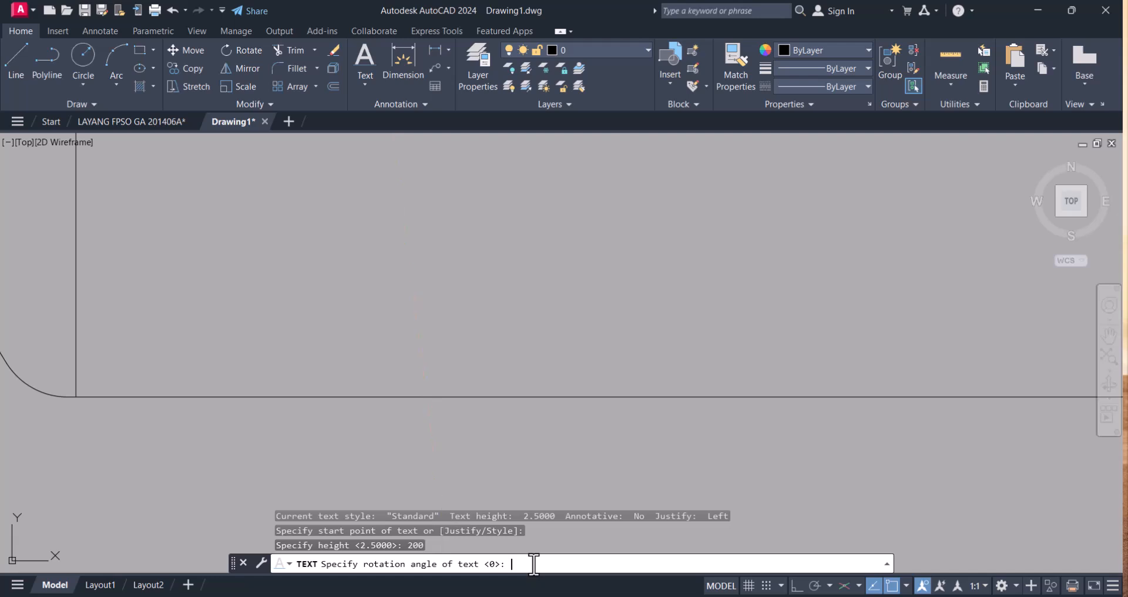
key("Return")
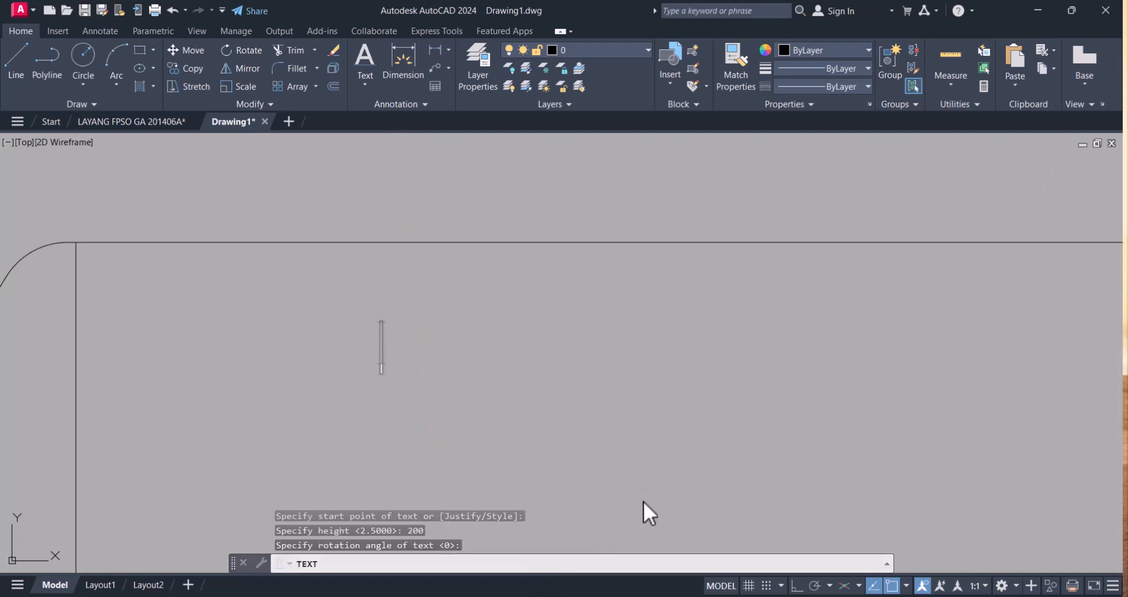
type("dru")
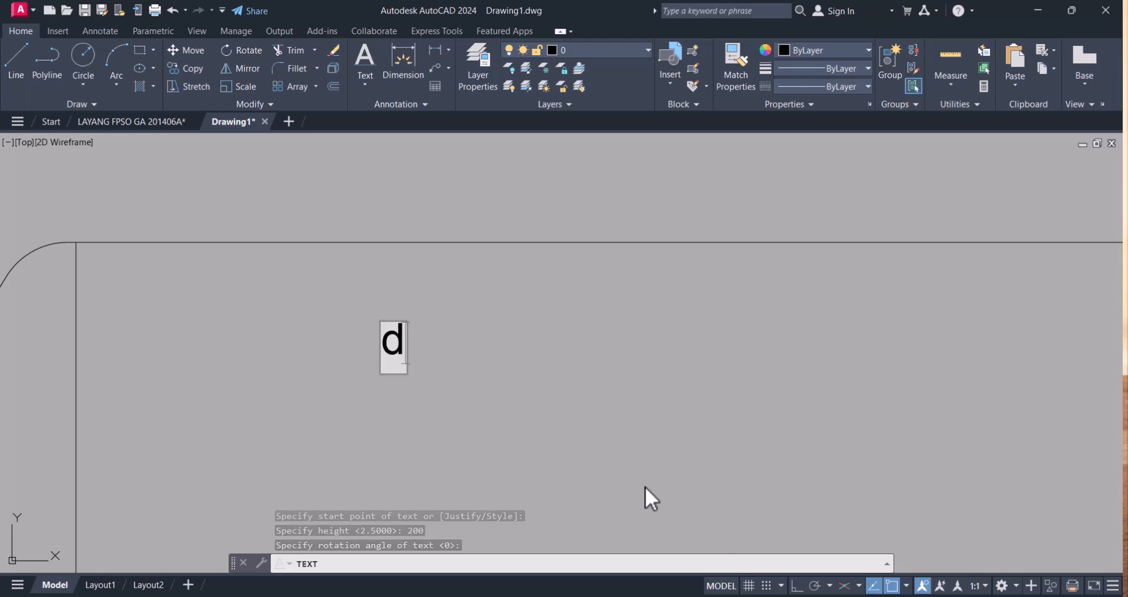
key("BackSpace")
key("BackSpace")
key("BackSpace")
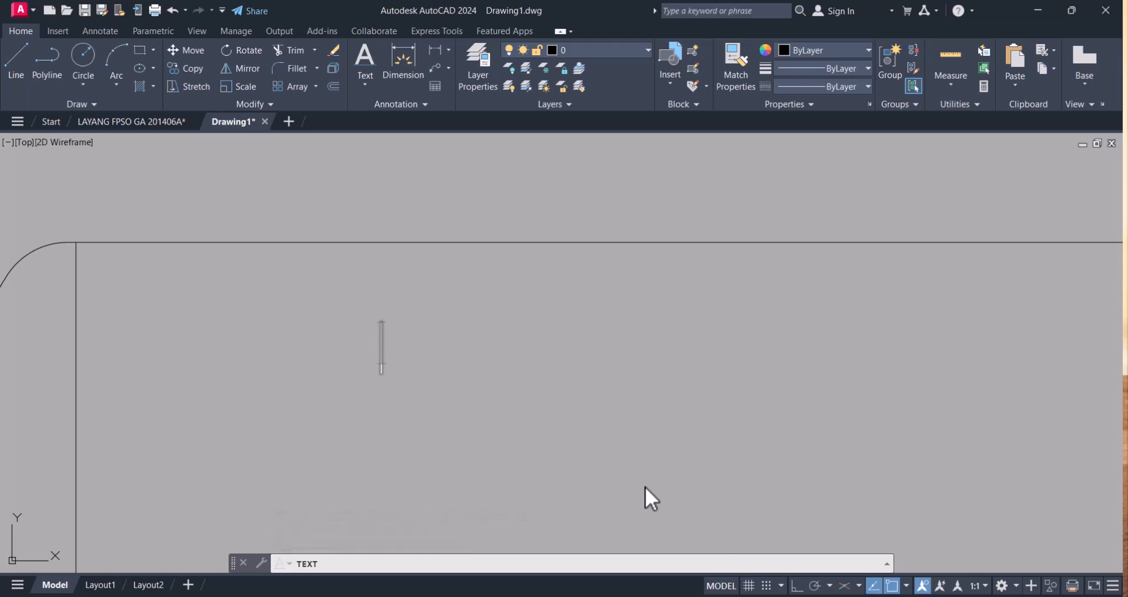
Enter "DRUM" as the single-line text and finish the command
type("DRUM")
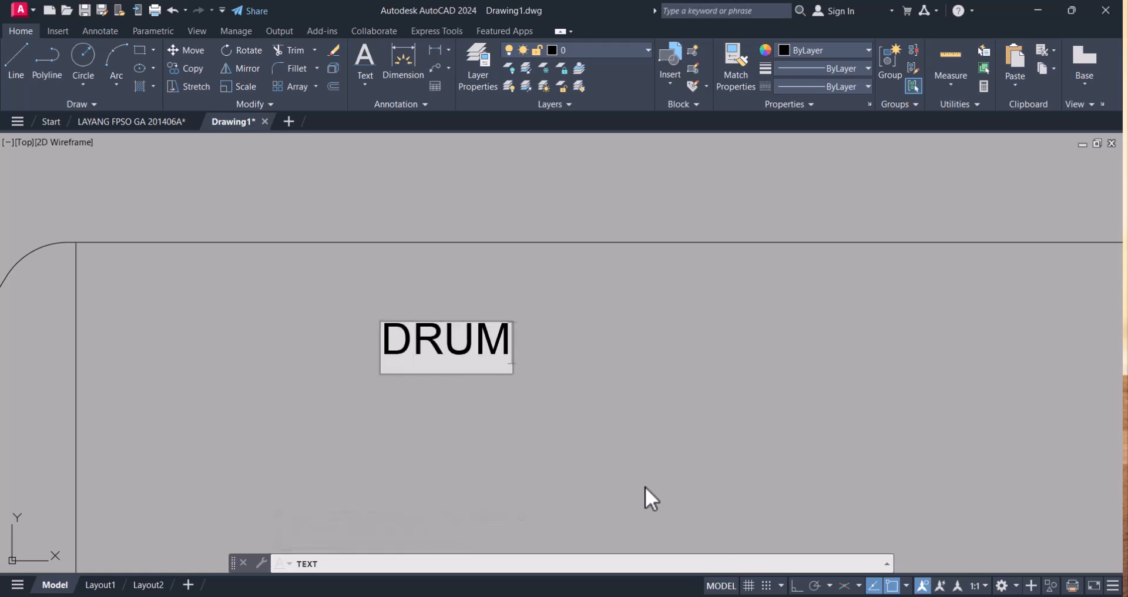
key("Return")
key("Return")
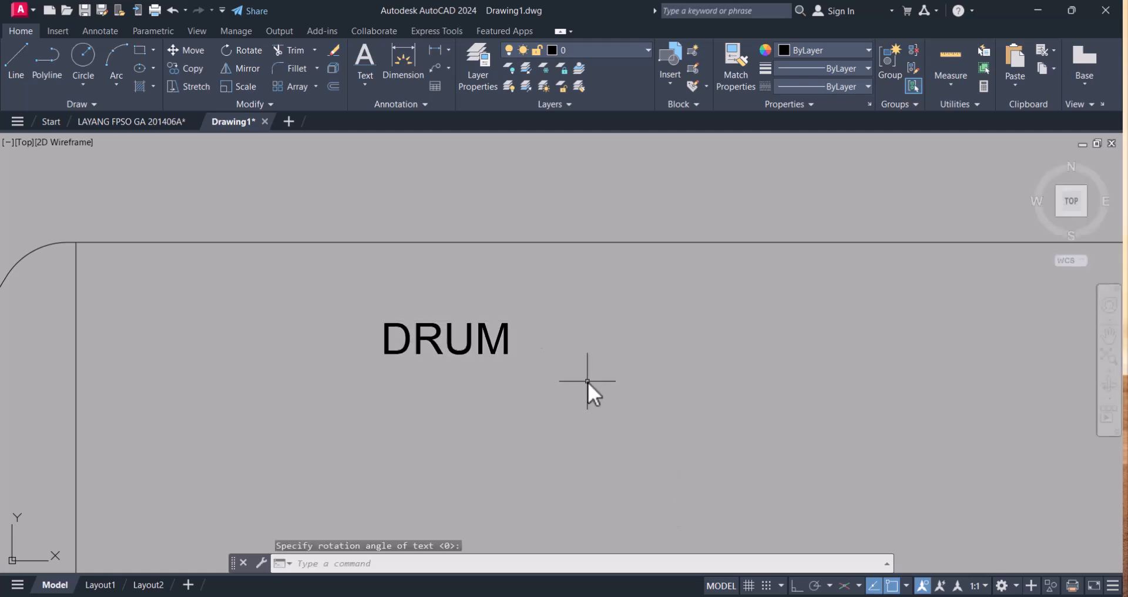
Move the "DRUM" label closer to the centre of its vessel
scroll(587, 382, "down", 3)
middle_click_drag(571, 378, 491, 335)
key("m")
key("Return")
left_click(589, 366)
left_click(449, 309)
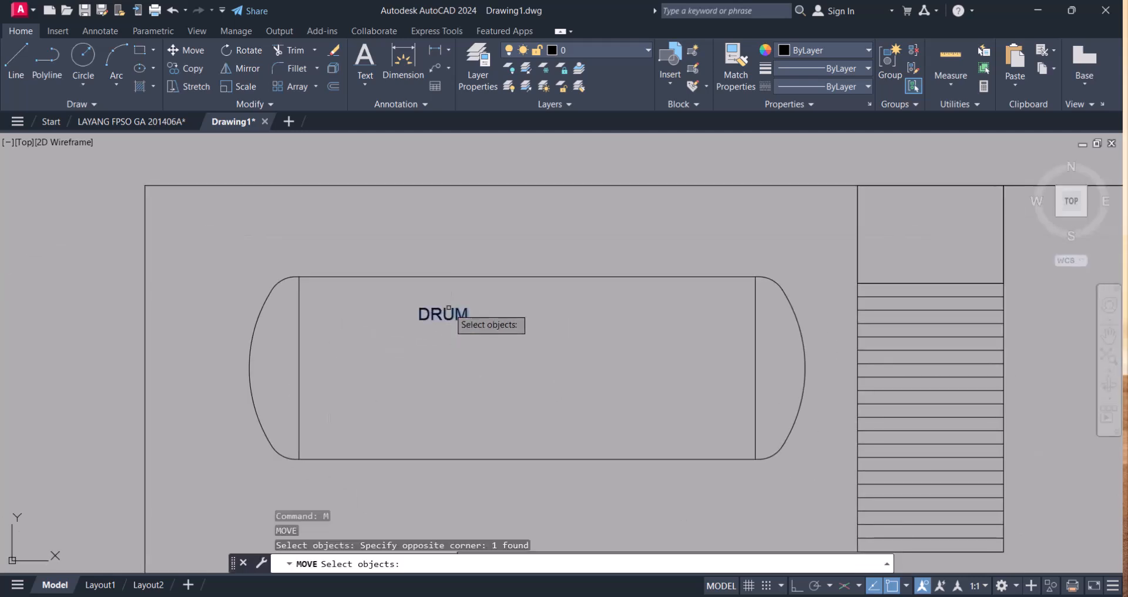
key("Return")
left_click(451, 310)
left_click(508, 361)
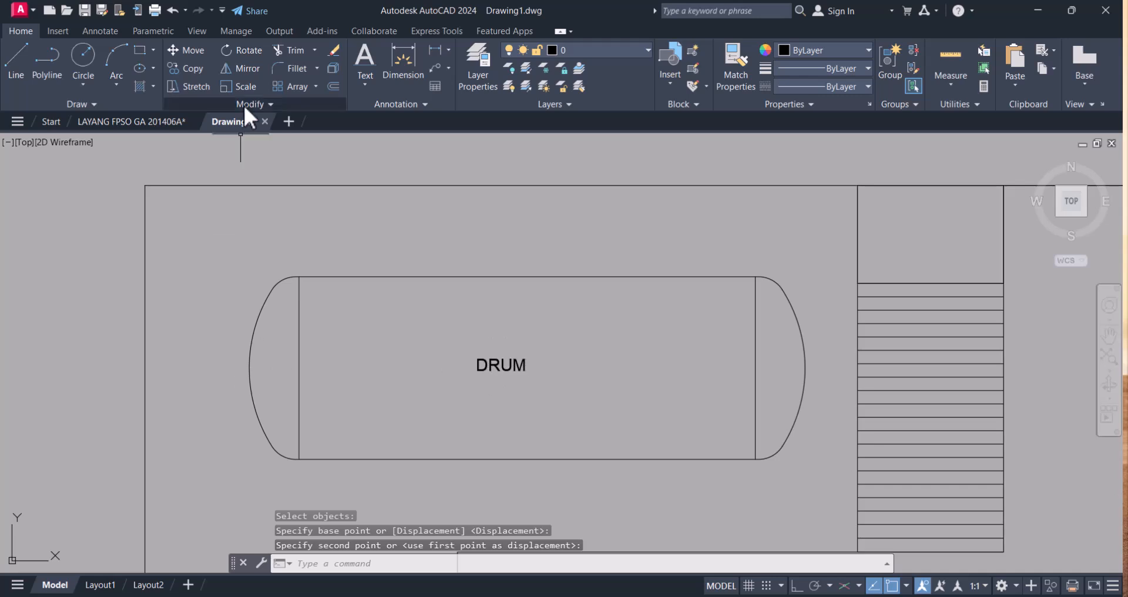
left_click(365, 86)
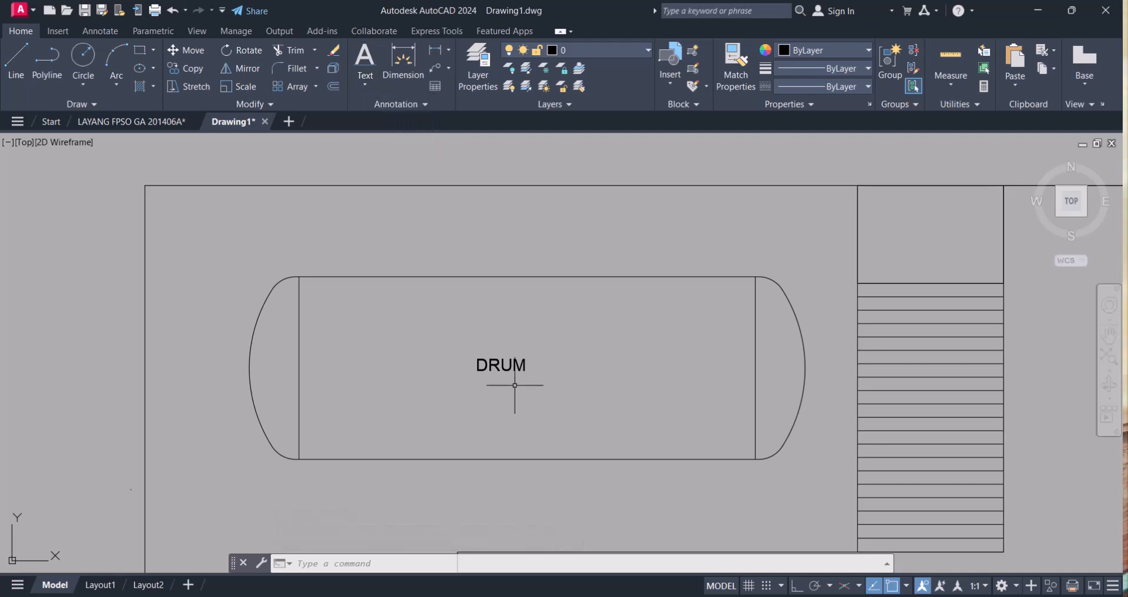
Open the single-line "DRUM" label for text editing and select all of its characters
scroll(514, 385, "up", 2)
scroll(515, 385, "down", 3)
scroll(474, 360, "up", 4)
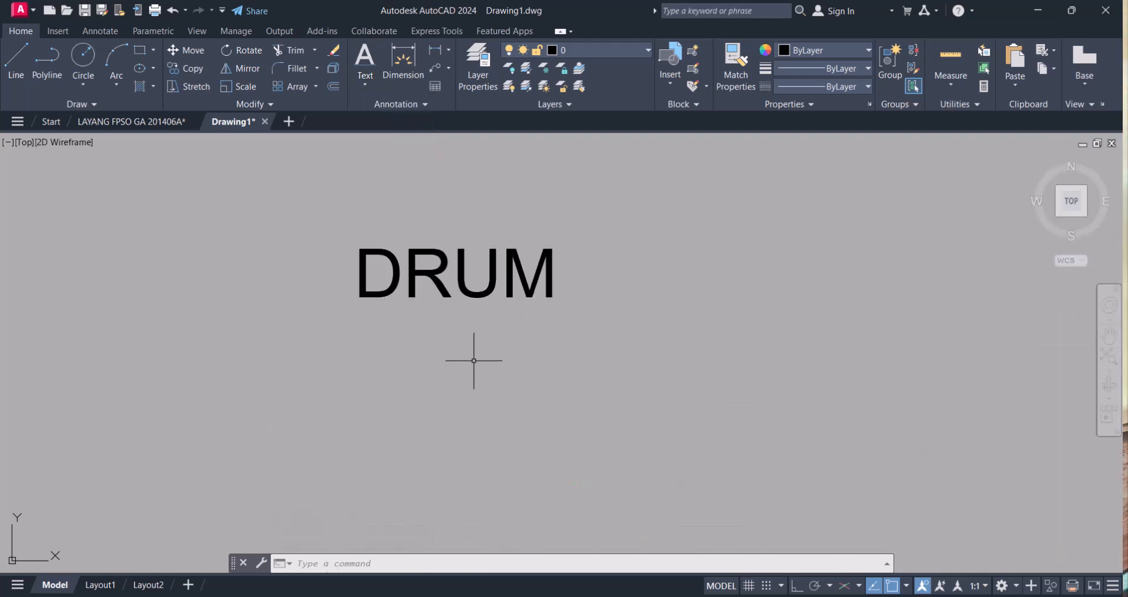
type("ED")
key("Return")
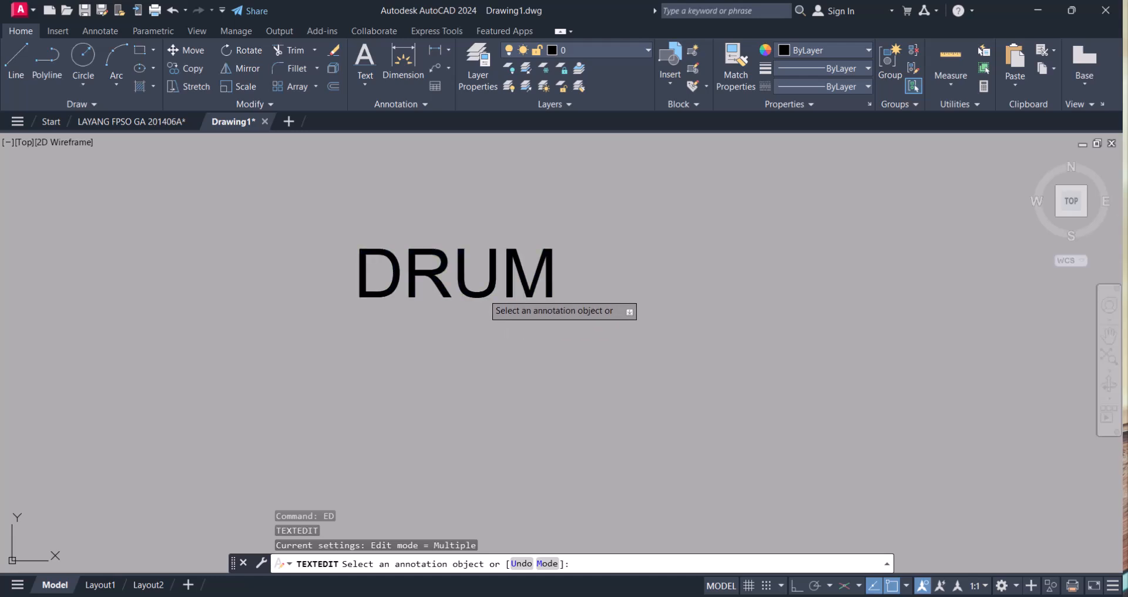
left_click(464, 303)
left_click(479, 286)
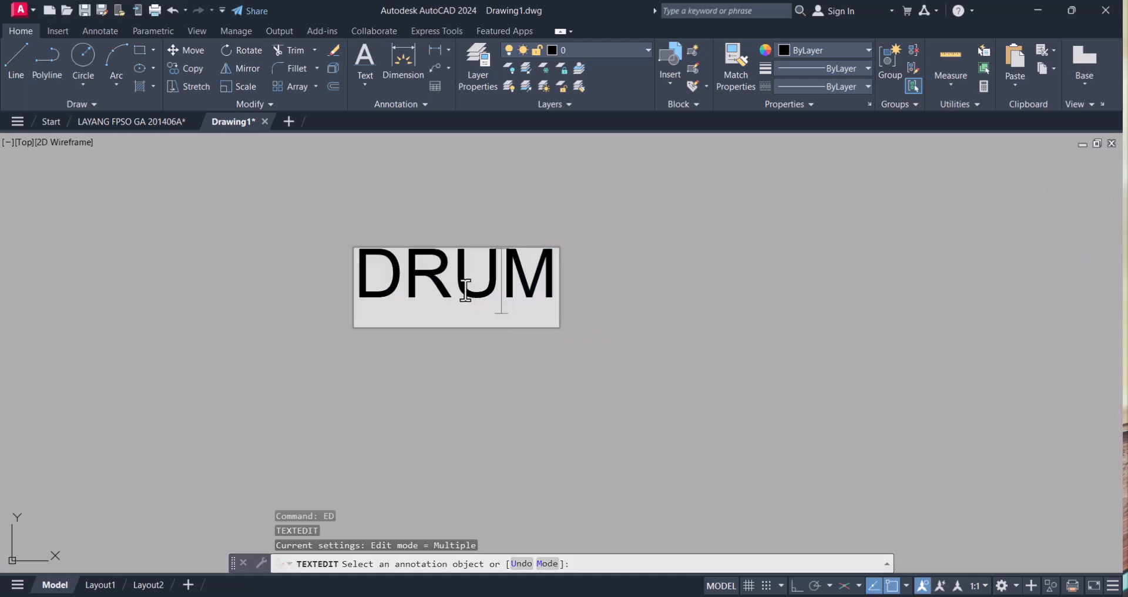
left_click_drag(553, 282, 372, 281)
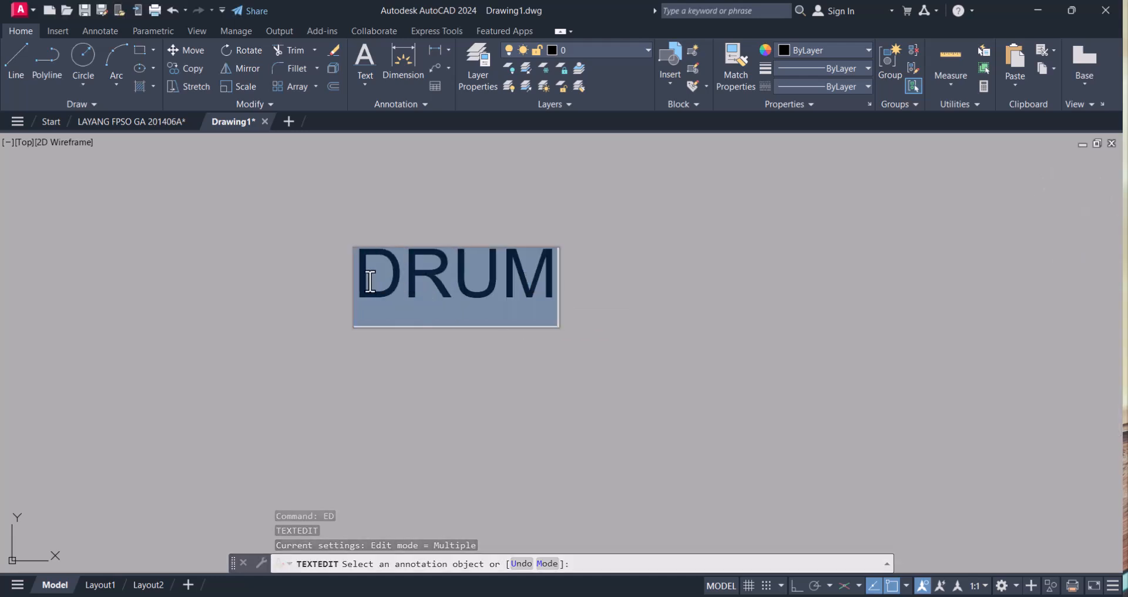
left_click(484, 403)
Add a second line reading "New" to the green "Heat exchanger -1" multiline label
scroll(484, 406, "down", 5)
scroll(492, 382, "up", 6)
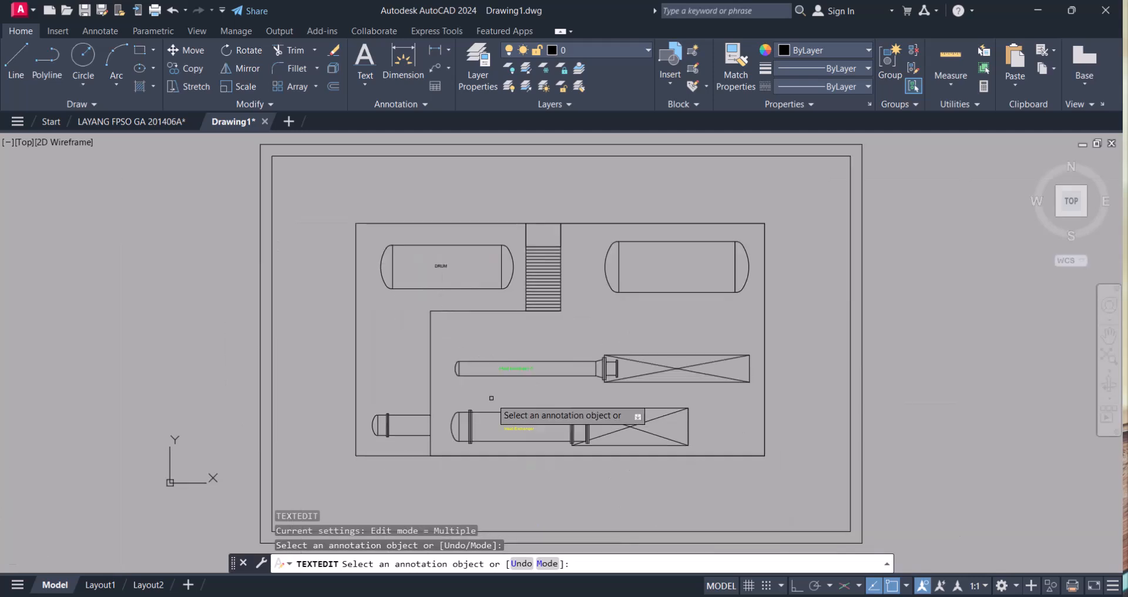
scroll(500, 340, "up", 4)
left_click(586, 307)
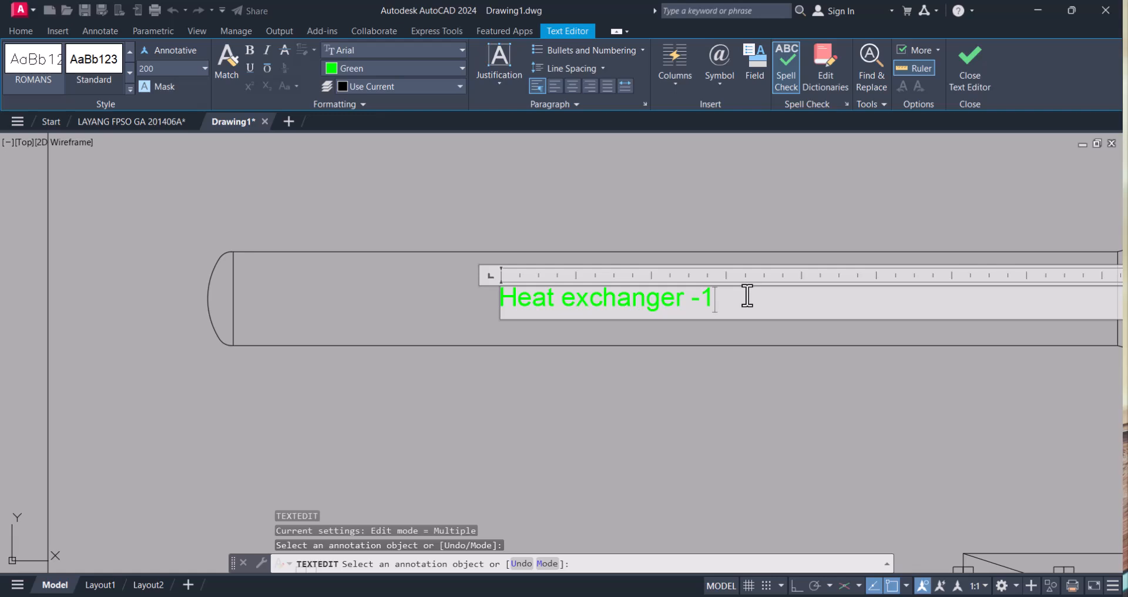
key("Return")
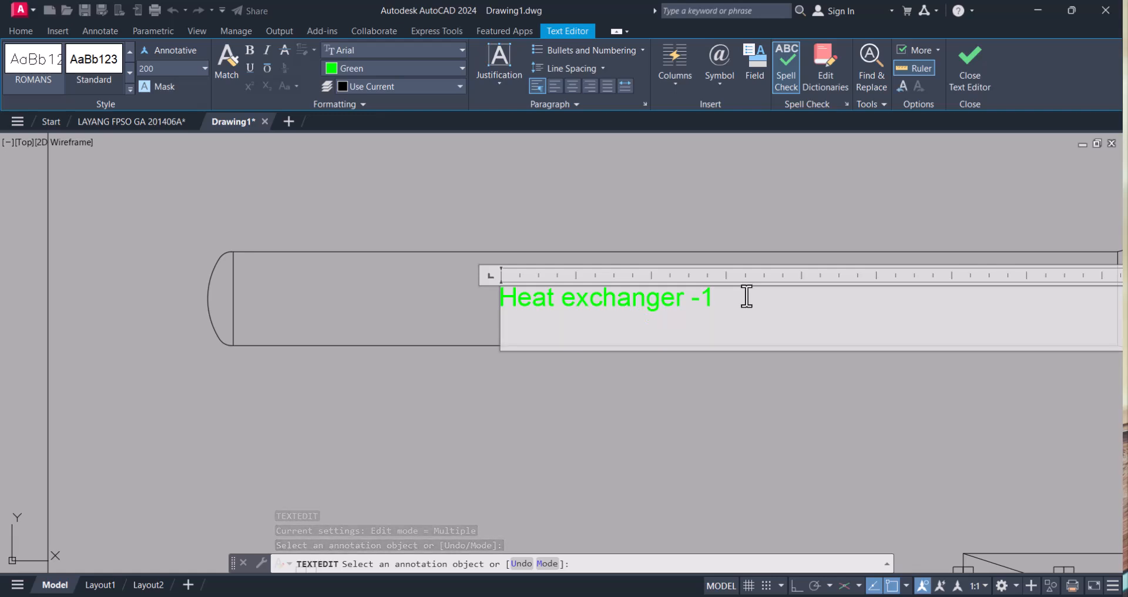
type("NEW")
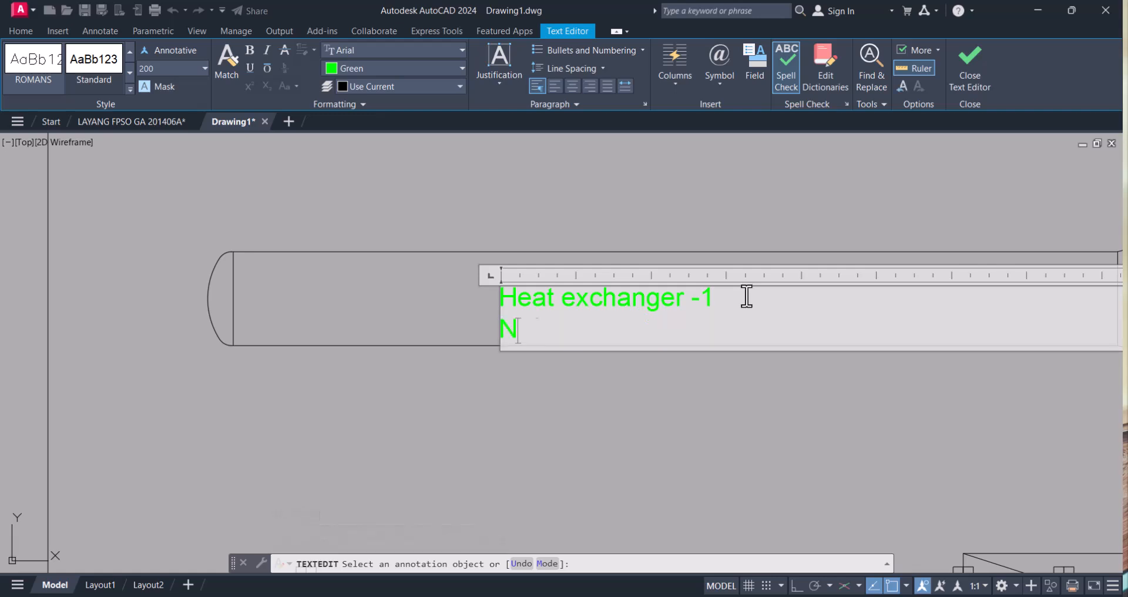
key("BackSpace")
key("BackSpace")
key("BackSpace")
type("nE")
key("BackSpace")
key("BackSpace")
type("New")
left_click(616, 448)
Try to add a second line to the single-line "DRUM" label
scroll(616, 448, "down", 6)
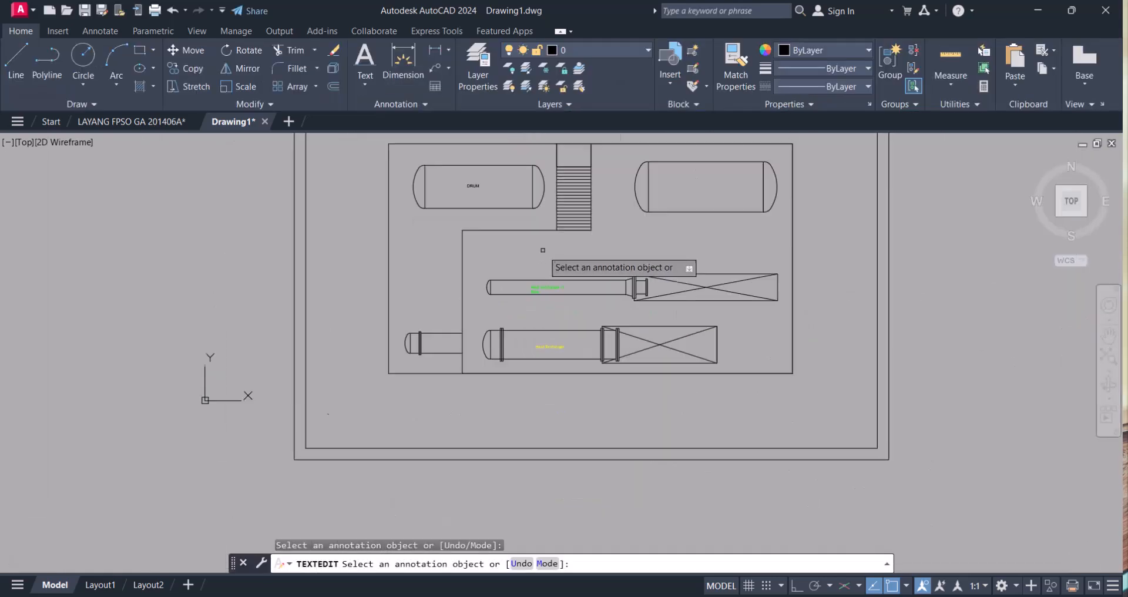
scroll(495, 286, "up", 5)
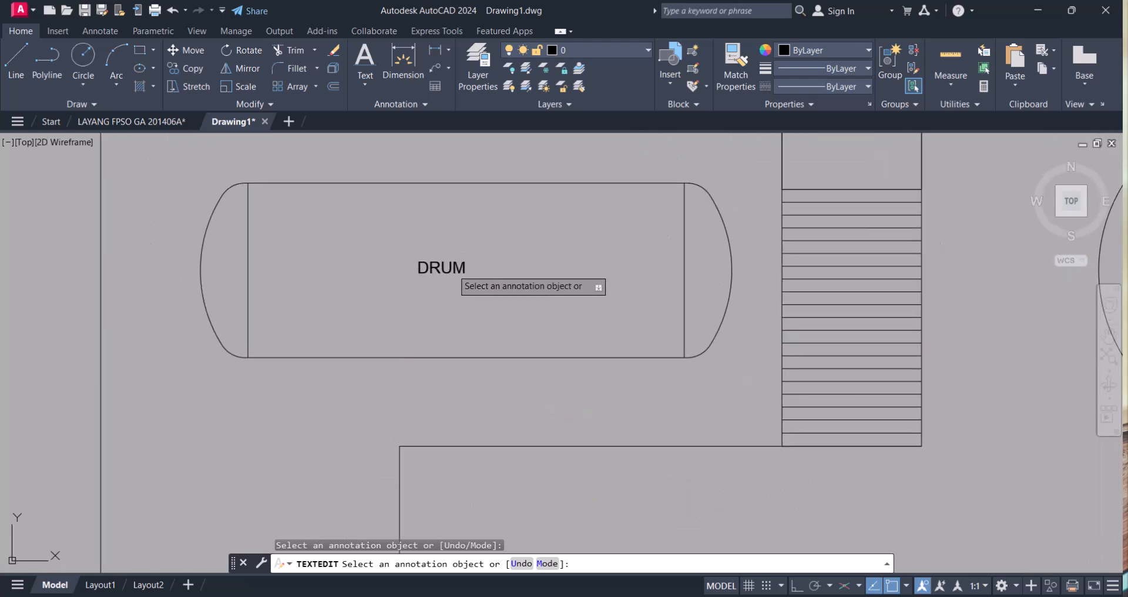
left_click(461, 268)
left_click(466, 267)
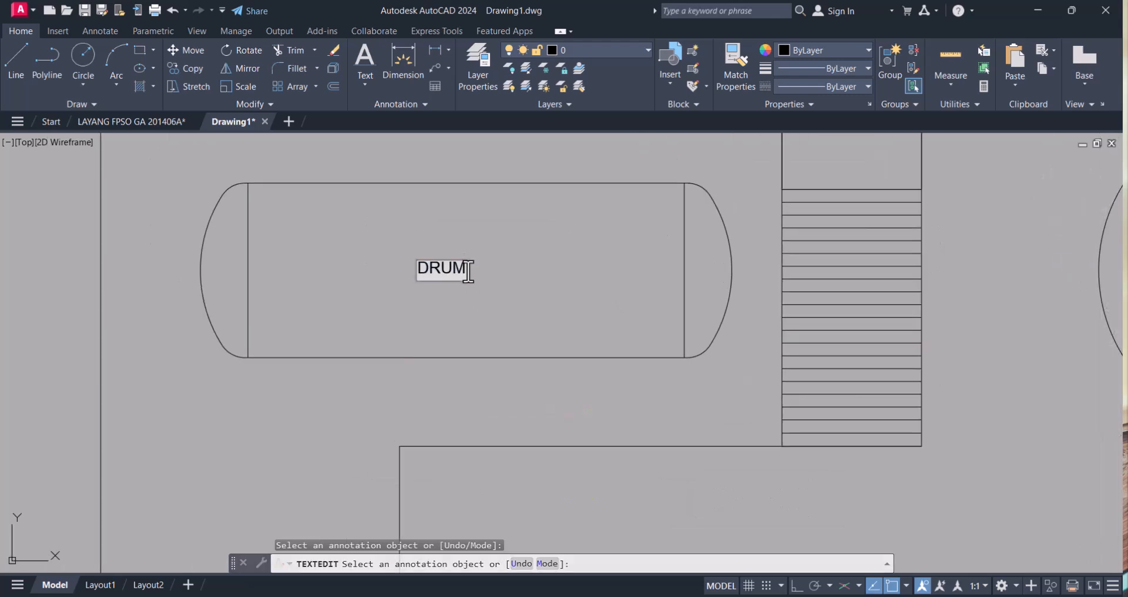
key("Return")
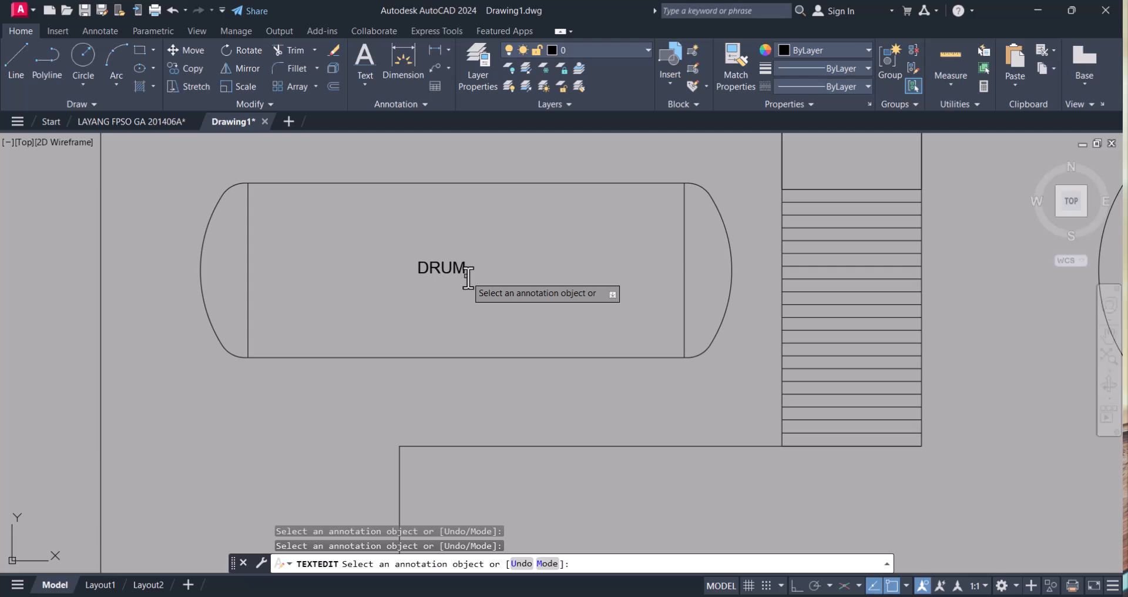
Move the two-line "Heat exchanger -1 New" label slightly upward to centre it within the slim vessel's shell
scroll(455, 276, "down", 4)
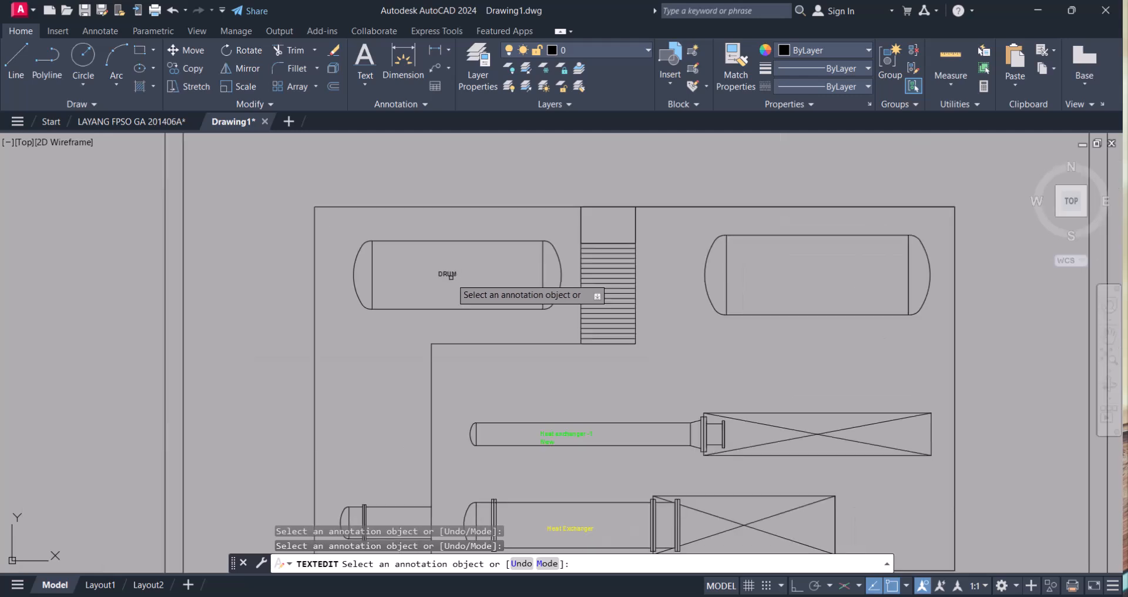
scroll(561, 436, "up", 4)
left_click(558, 432)
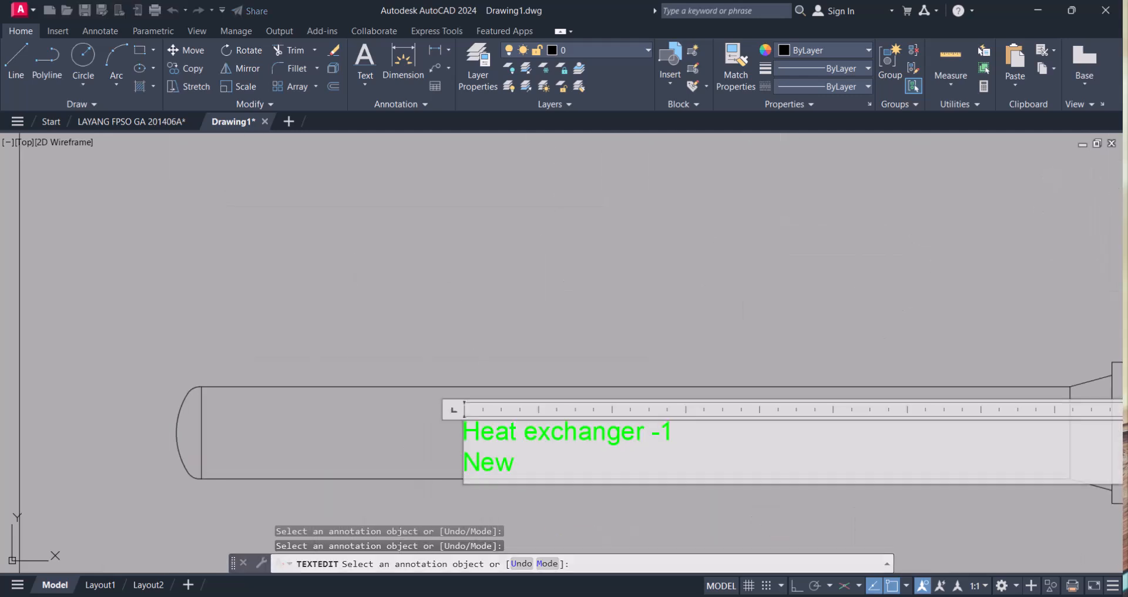
key("Escape")
type("m")
key("Return")
left_click(558, 435)
left_click(551, 437)
key("Return")
left_click(552, 442)
left_click(553, 429)
Copy the yellow "Heat Exchanger" label to the empty area below the equipment layout, inside the drawing border
scroll(430, 371, "down", 5)
middle_click_drag(511, 394, 483, 344)
scroll(512, 403, "up", 2)
scroll(400, 359, "down", 1)
middle_click_drag(400, 359, 419, 386)
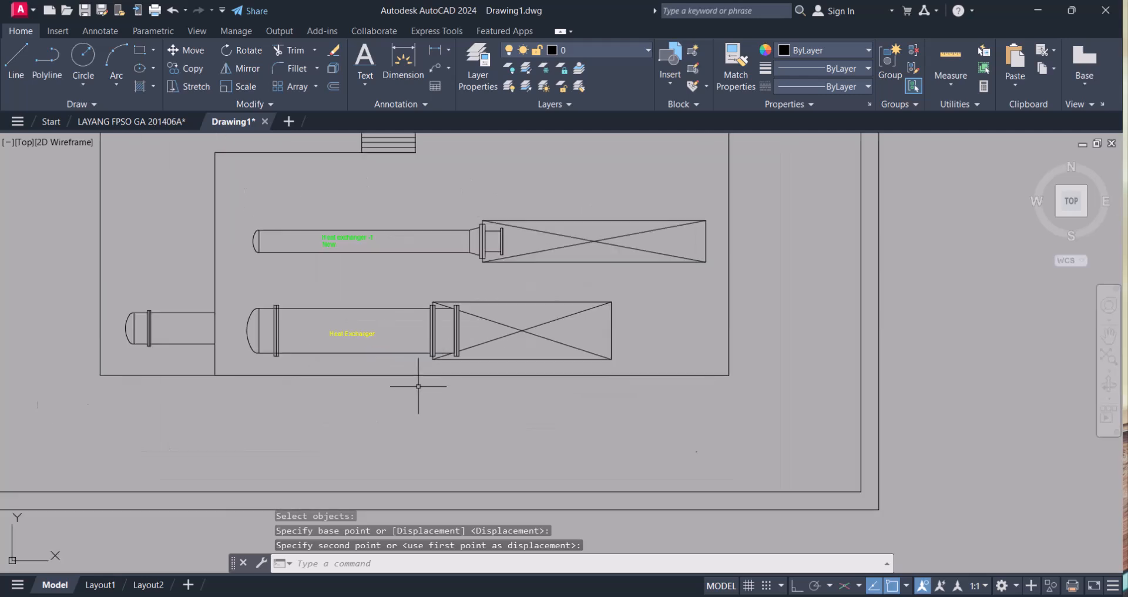
scroll(419, 385, "up", 2)
scroll(327, 309, "up", 4)
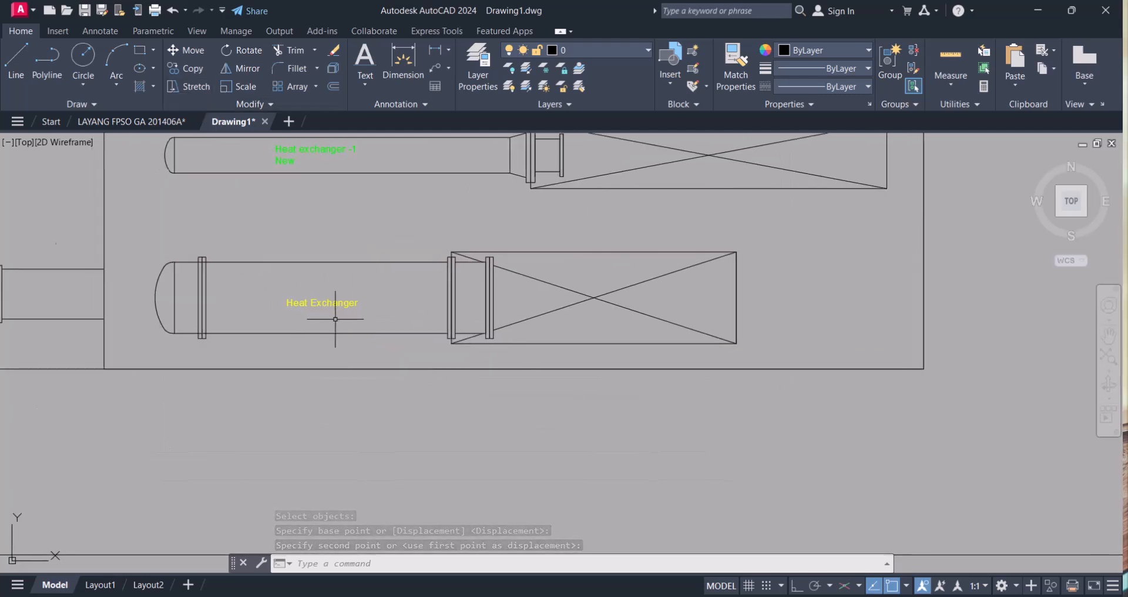
scroll(327, 309, "down", 4)
key("Escape")
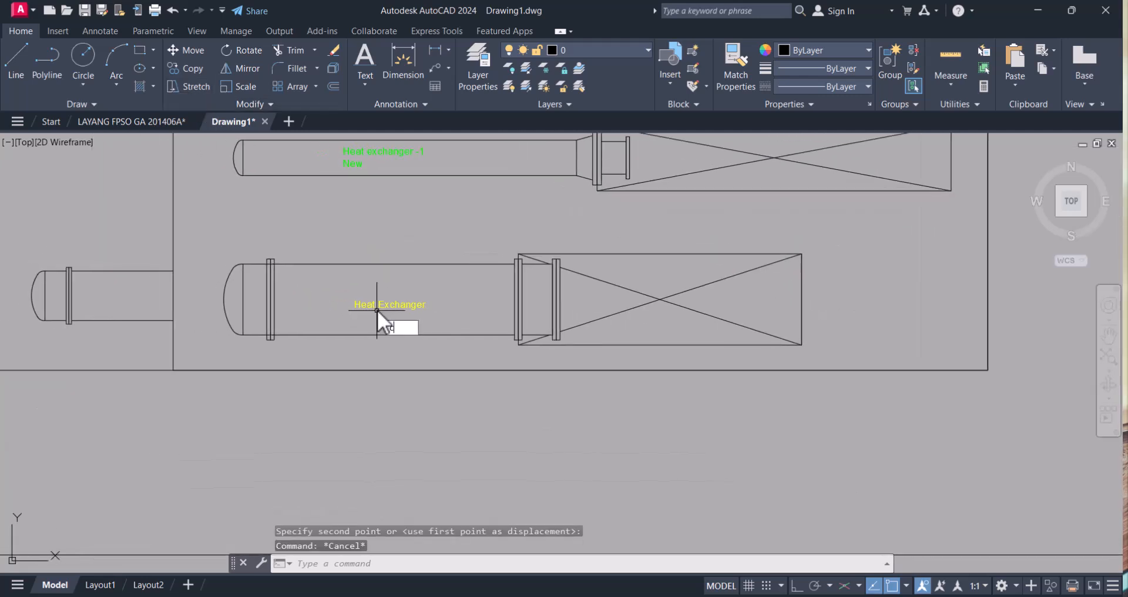
type("co")
key("space")
left_click(430, 320)
left_click(370, 284)
key("space")
left_click(383, 299)
scroll(464, 357, "down", 1)
scroll(482, 382, "down", 4)
left_click(462, 405)
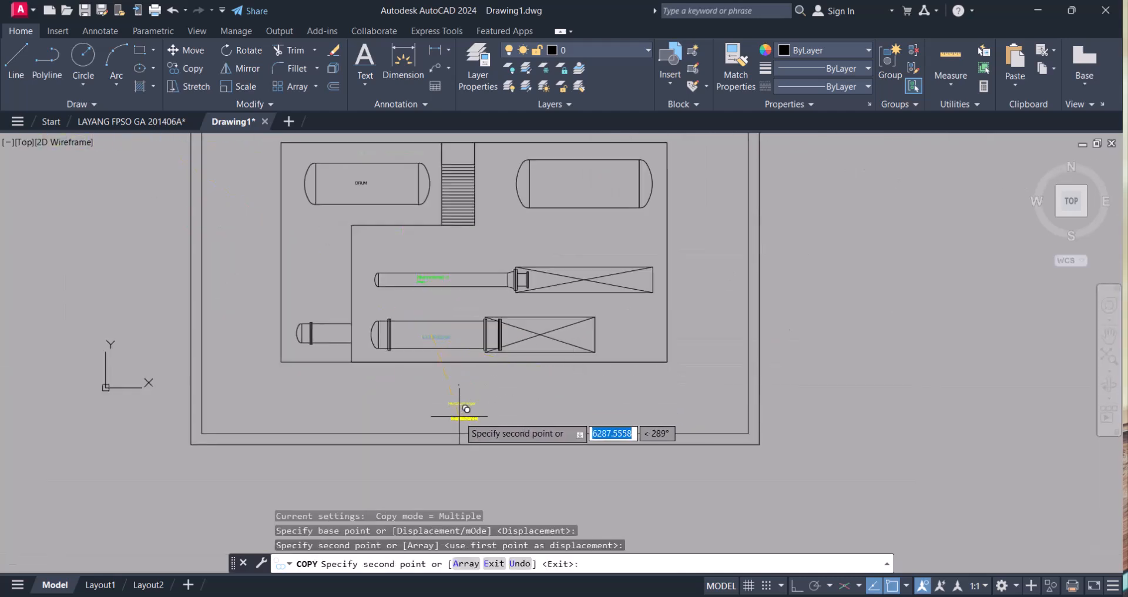
scroll(470, 411, "up", 6)
key("Escape")
Replace the text of the copied label below the layout with "Plan View"
type("ee")
key("space")
key("Escape")
key("Escape")
type("ed")
key("space")
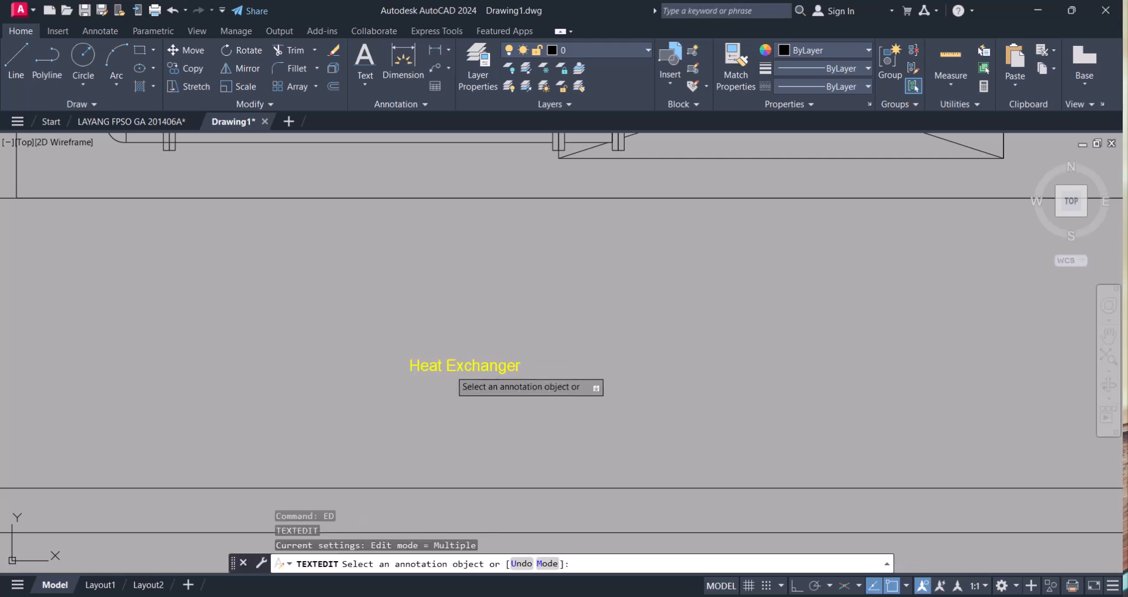
left_click(449, 367)
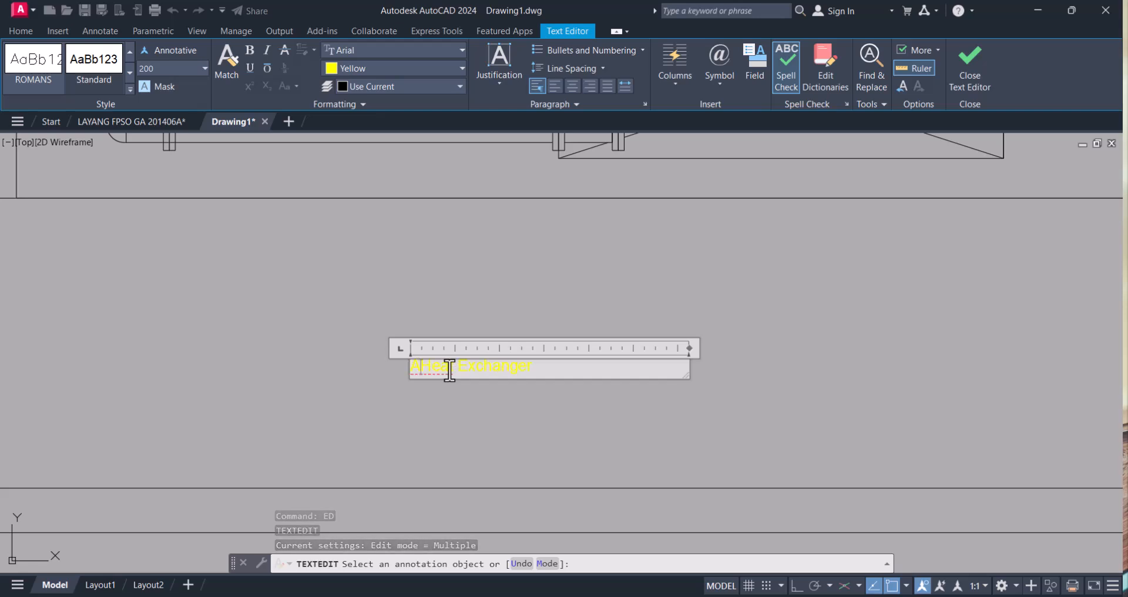
type("AA")
left_click_drag(573, 369, 381, 368)
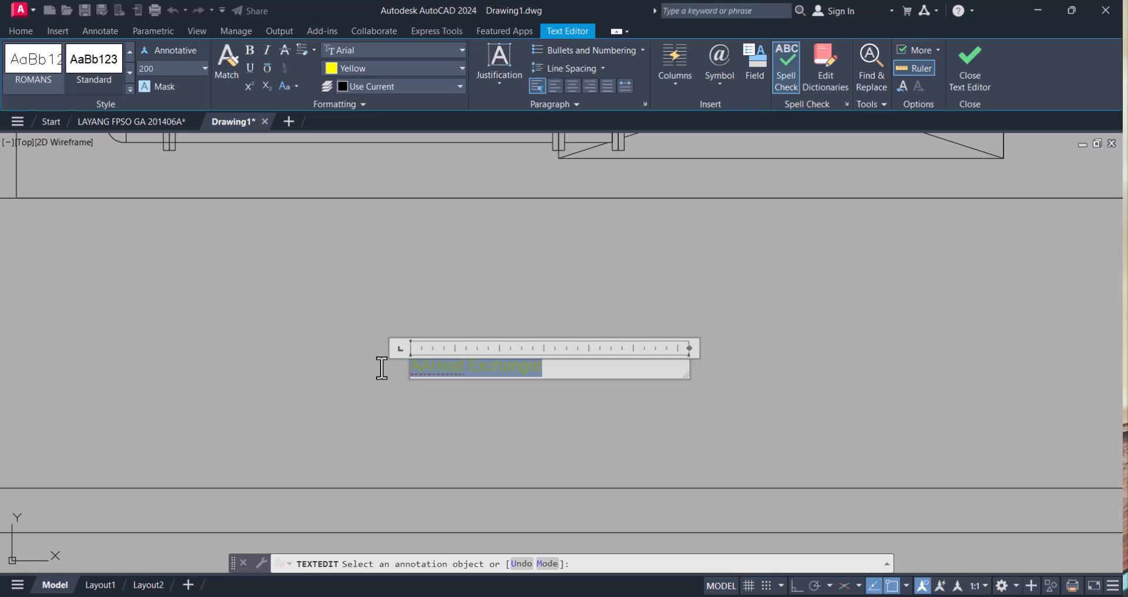
type("Pla")
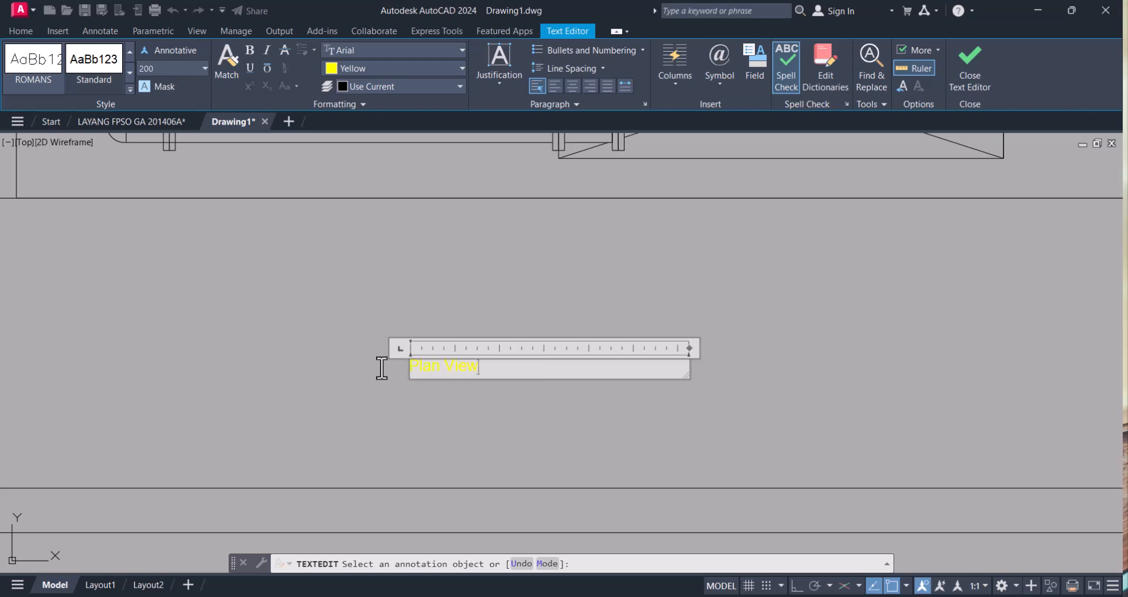
type("n View")
left_click(534, 466)
key("Escape")
key("Escape")
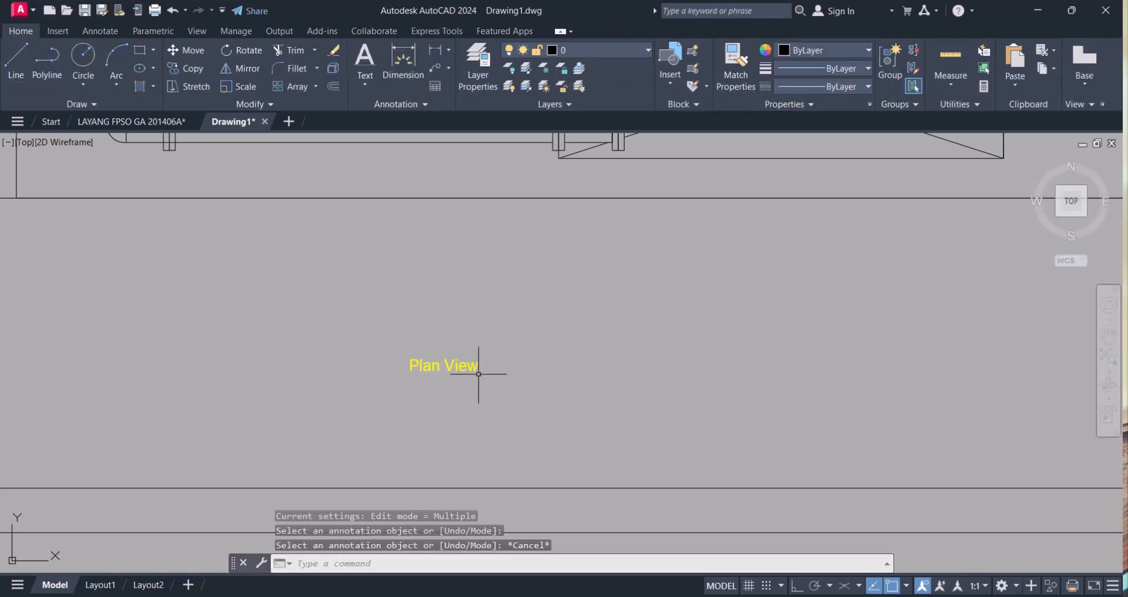
Set the text height of the "Plan View" label to 300 in its properties
left_click(476, 363)
type("ch")
key("Return")
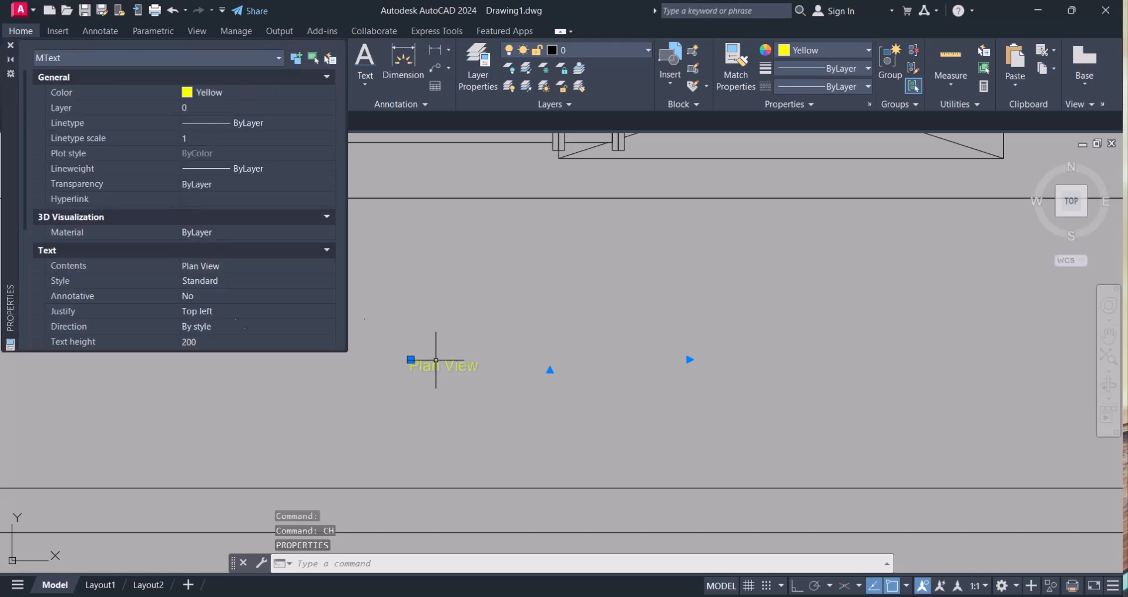
left_click(220, 340)
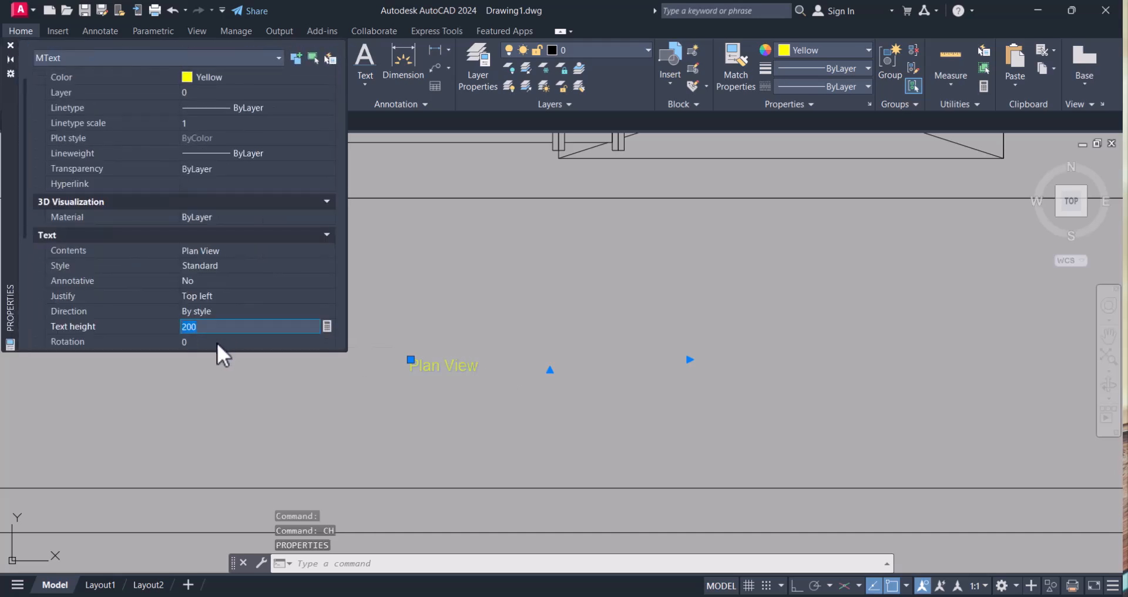
type("300")
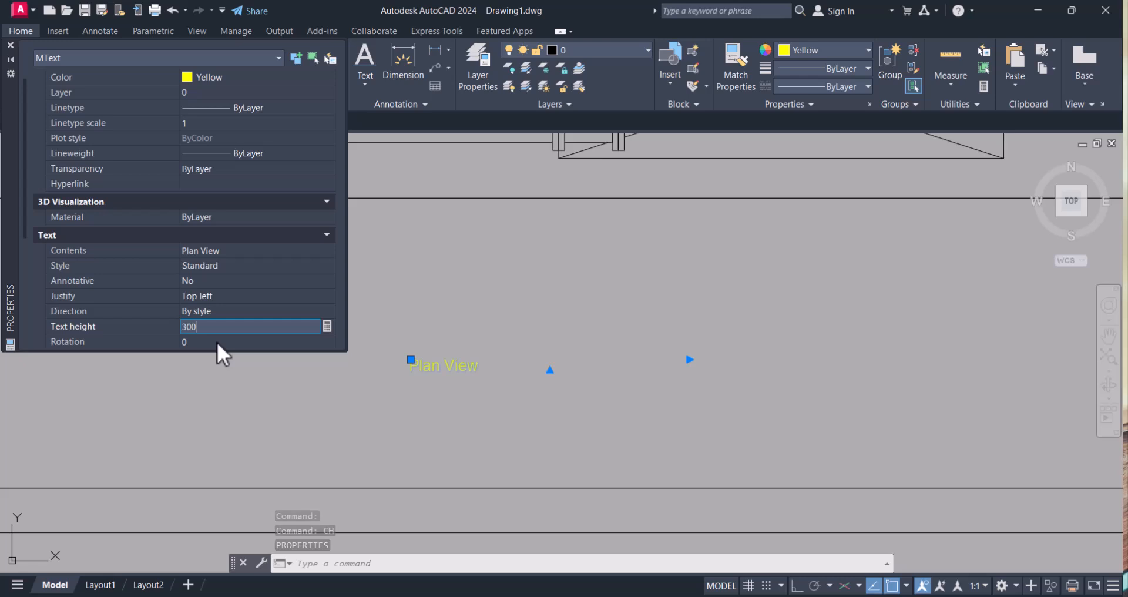
key("Tab")
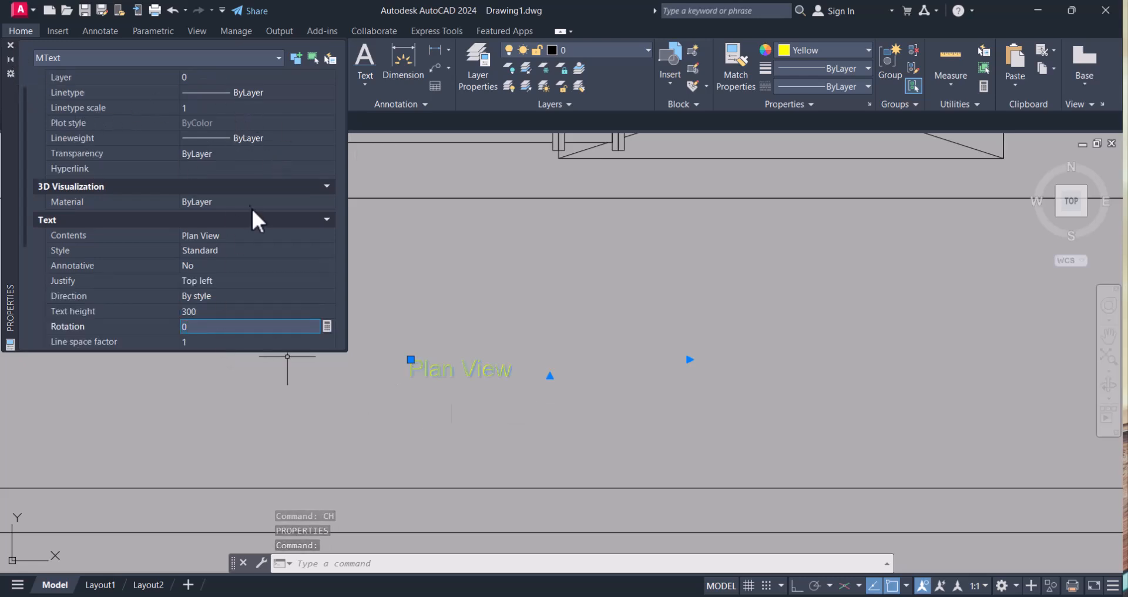
Change the "Plan View" label's colour to Blue and close its properties
scroll(252, 207, "up", 2)
left_click(210, 90)
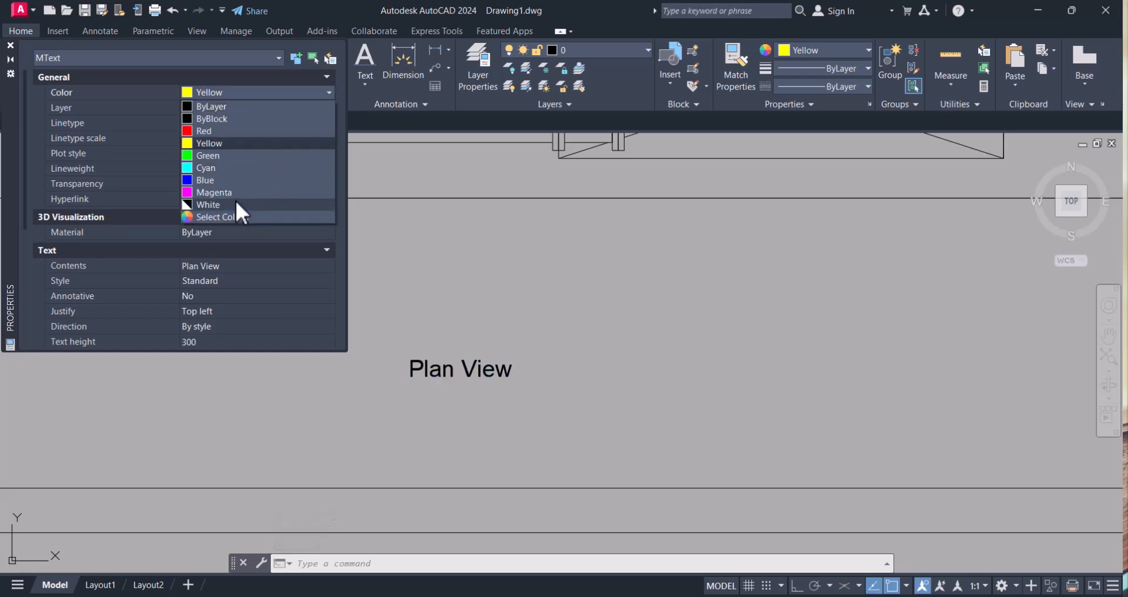
left_click(219, 182)
left_click(788, 405)
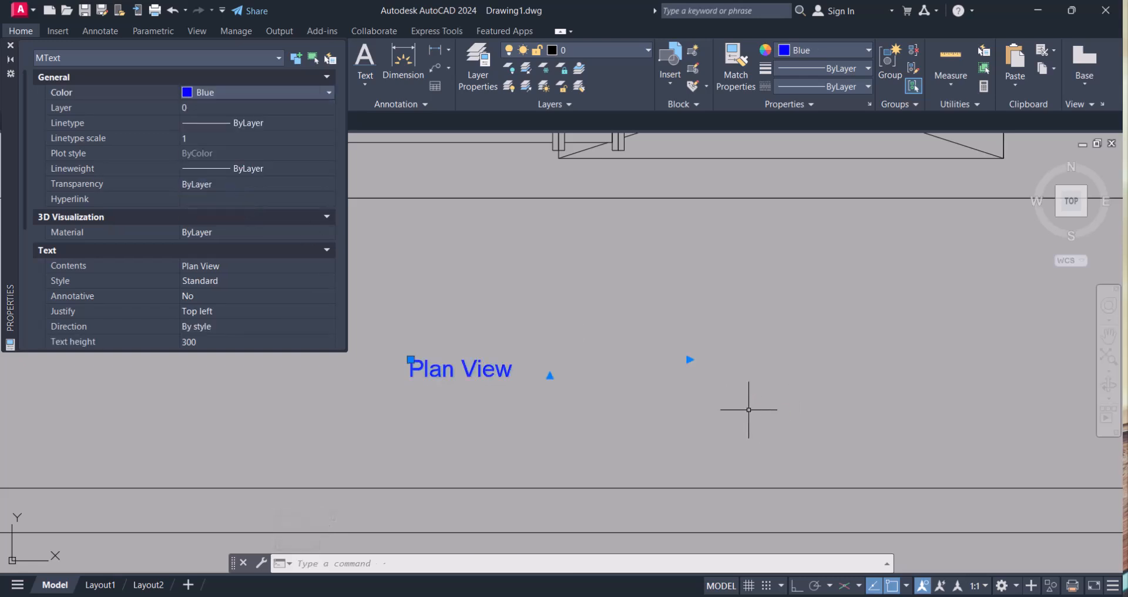
key("Escape")
left_click(10, 44)
Copy the "DRUM" label from the upper-left vessel into the middle of the upper-right vessel
scroll(660, 317, "down", 7)
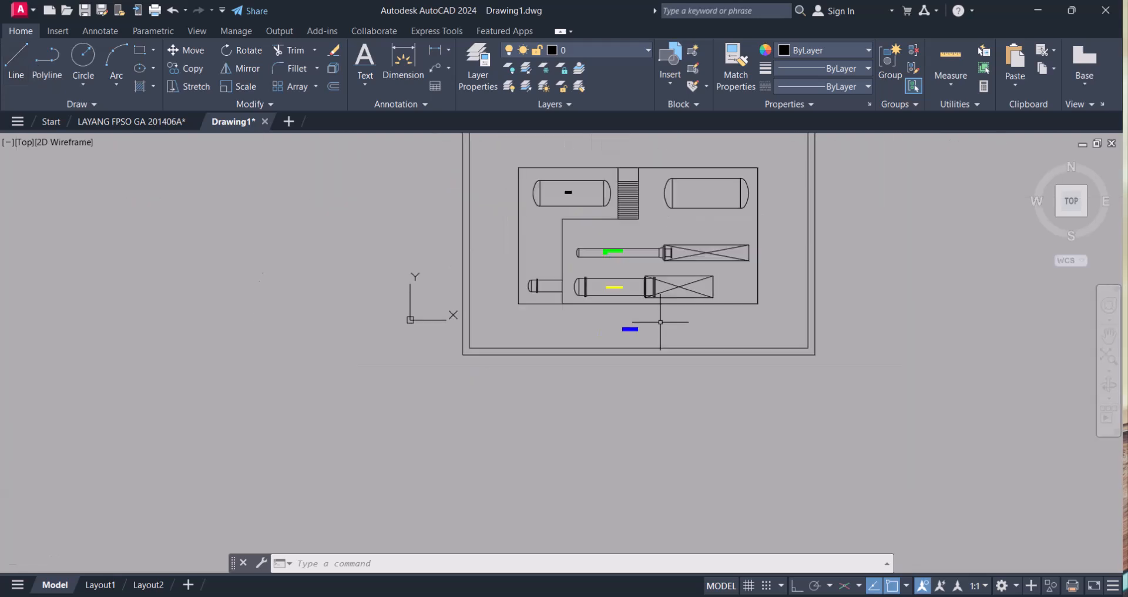
scroll(521, 421, "up", 3)
scroll(520, 421, "down", 3)
scroll(452, 432, "up", 3)
mouse_move(435, 360)
middle_mouse_down()
mouse_move(473, 411)
mouse_move(470, 445)
middle_mouse_up()
scroll(335, 206, "up", 1)
scroll(345, 237, "down", 2)
scroll(324, 308, "up", 1)
scroll(323, 308, "up", 2)
type("co")
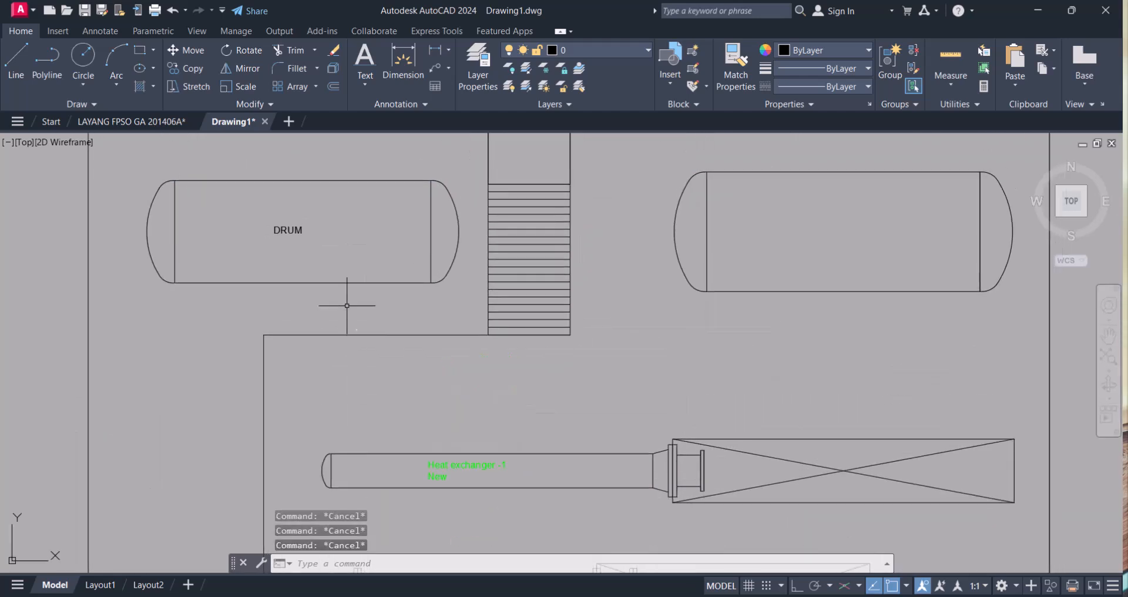
key("Return")
left_click(314, 264)
left_click(240, 183)
key("Return")
left_click(281, 244)
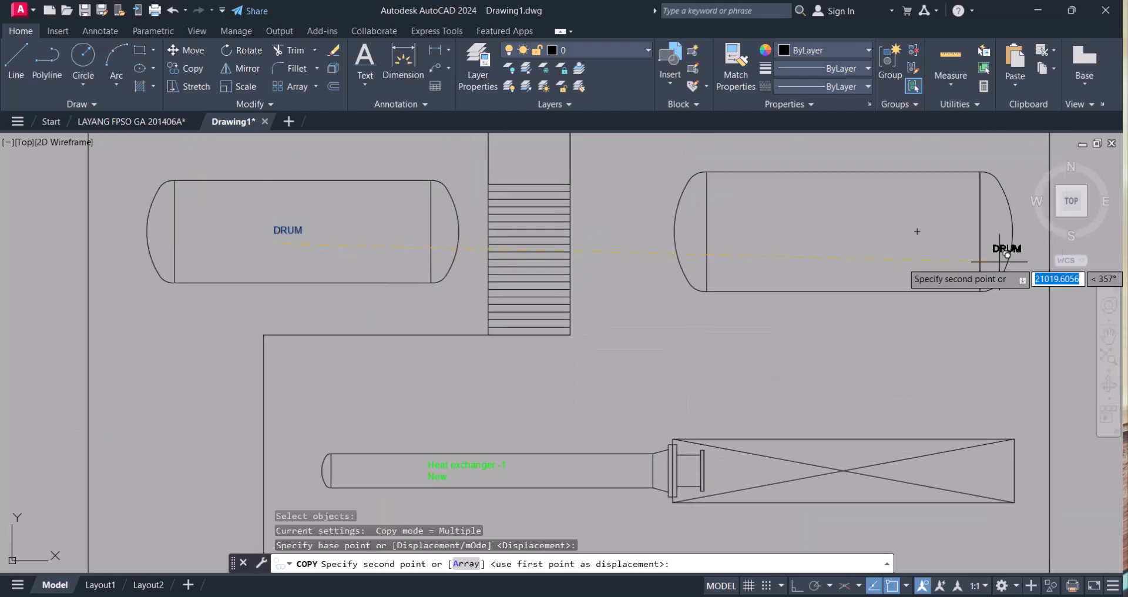
scroll(850, 236, "up", 3)
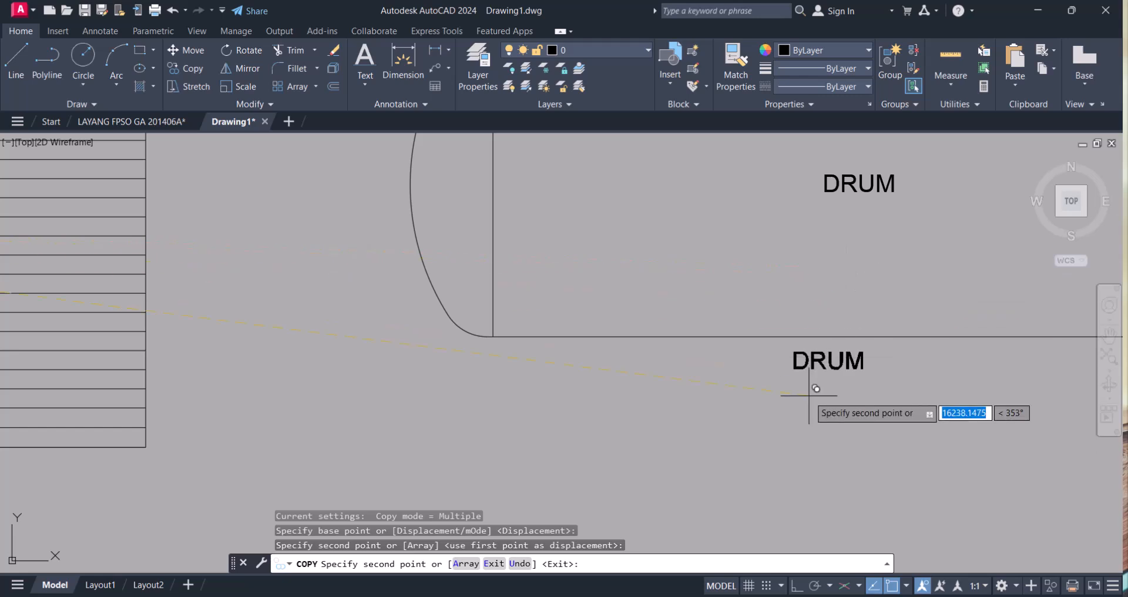
key("Escape")
key("Escape")
Change the text of the copied label in the upper-right vessel to "DRUM-1"
scroll(770, 438, "up", 1)
type("ed")
key("Return")
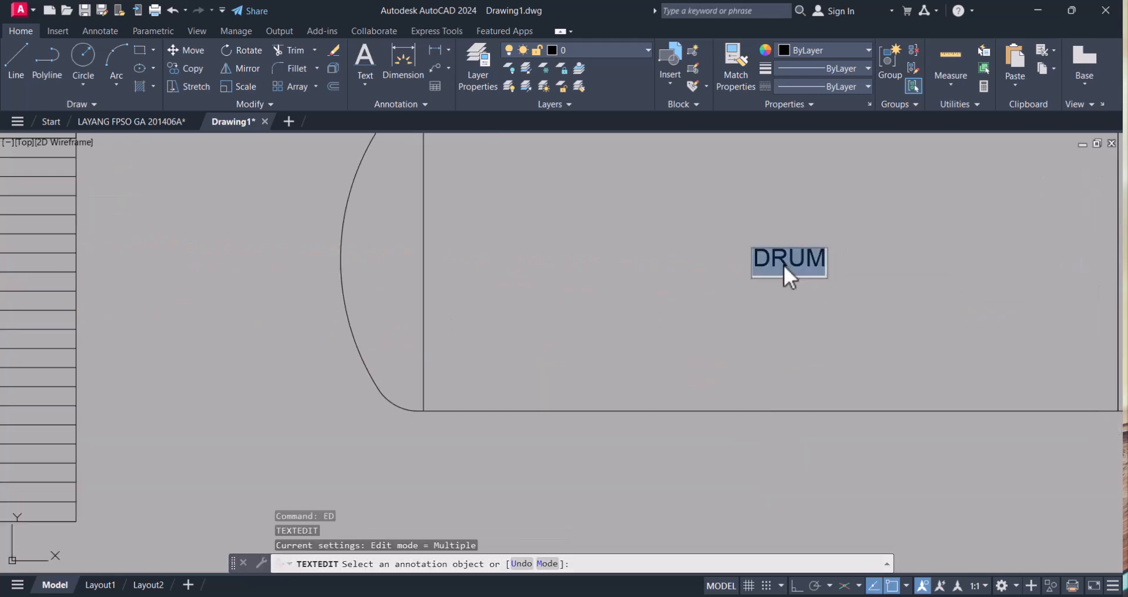
left_click(815, 264)
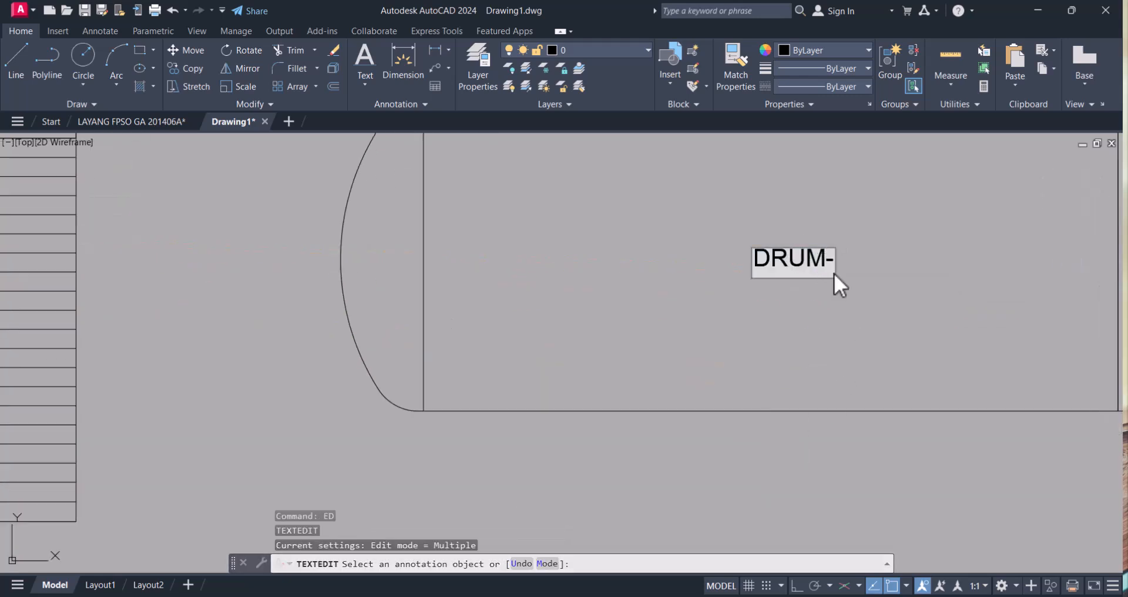
left_click(802, 379)
scroll(647, 347, "down", 5)
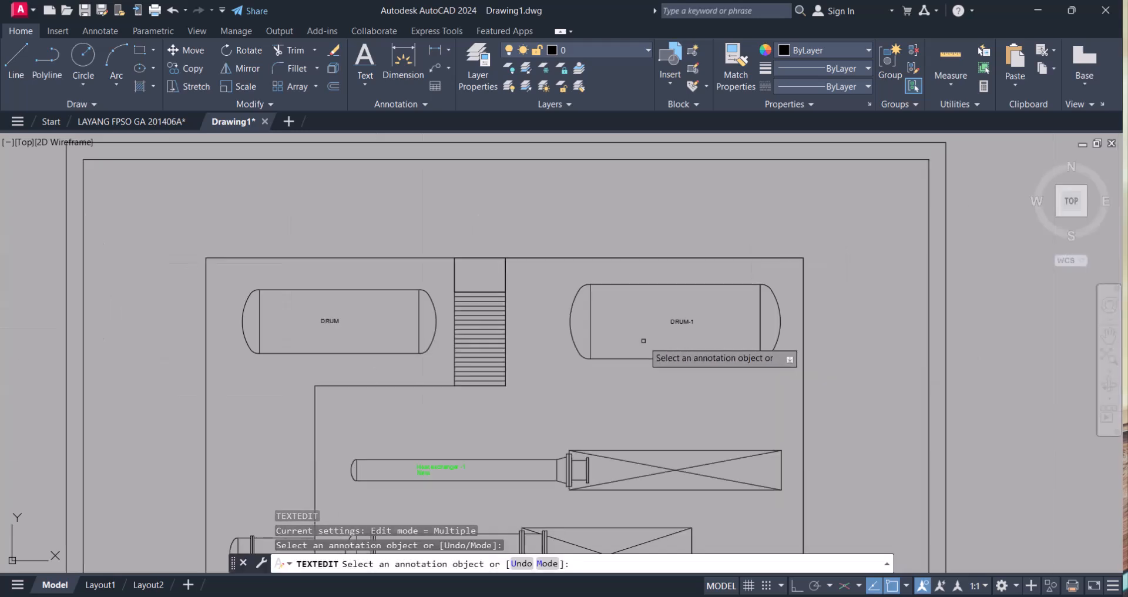
key("Escape")
key("Escape")
key("Escape")
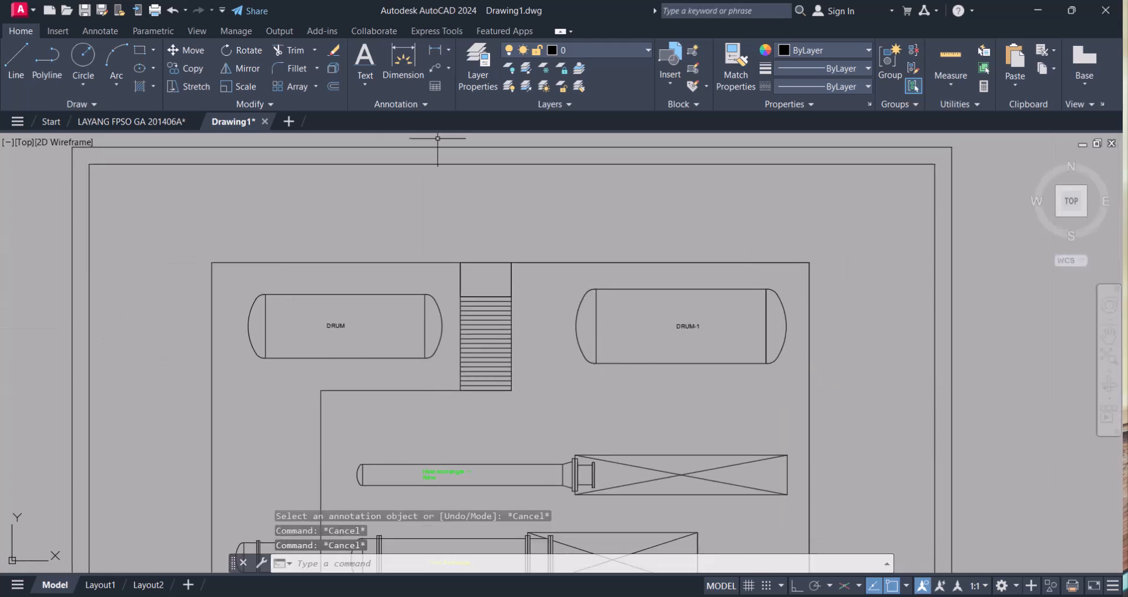
left_click(447, 67)
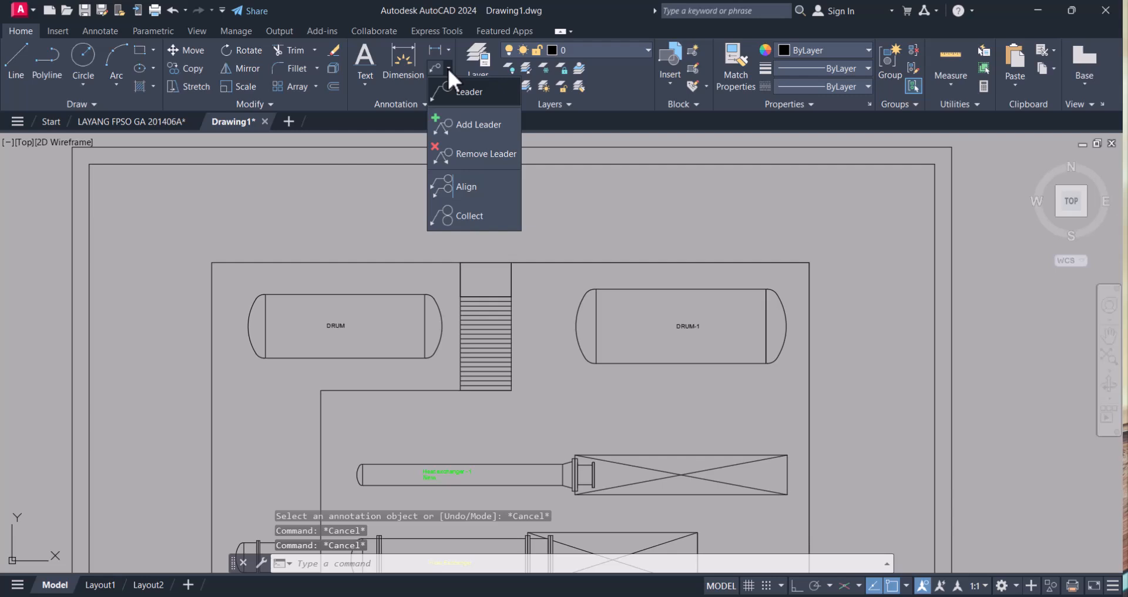
left_click(470, 125)
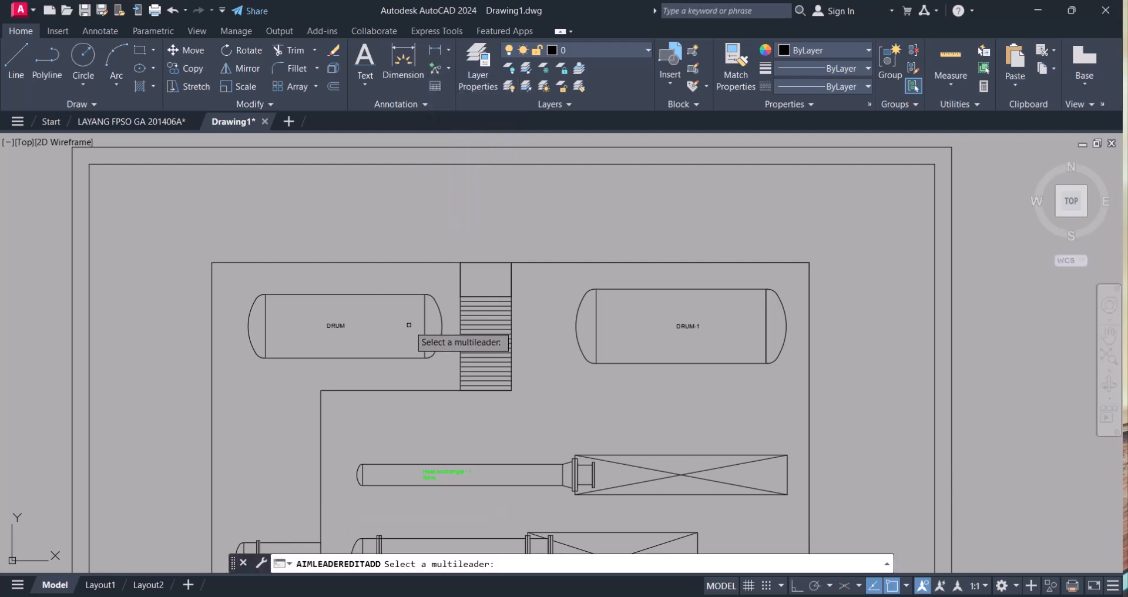
left_click(485, 327)
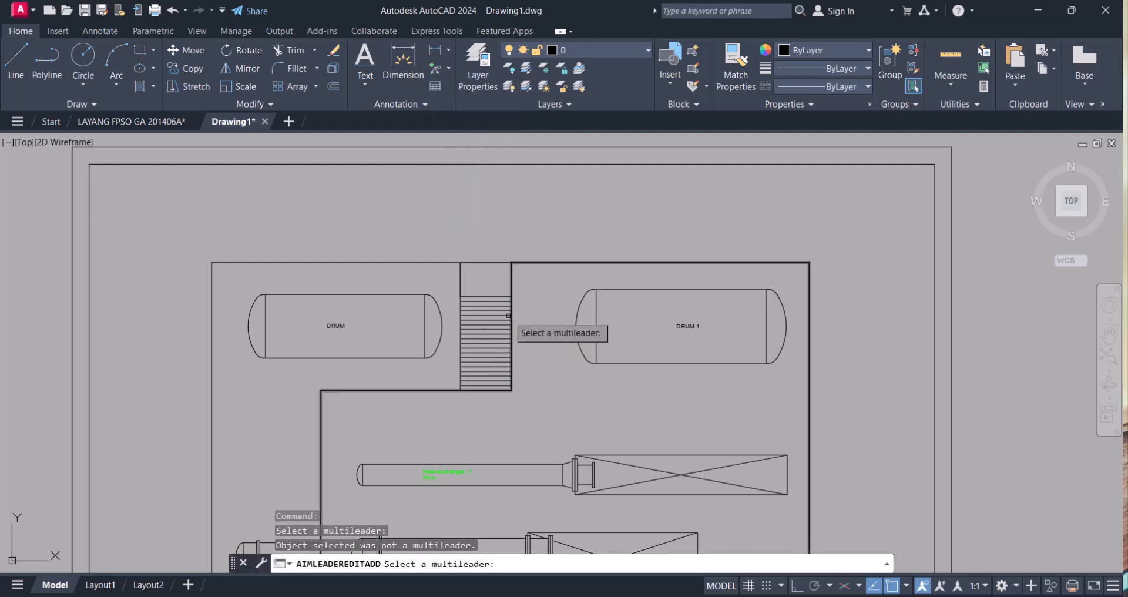
key("Escape")
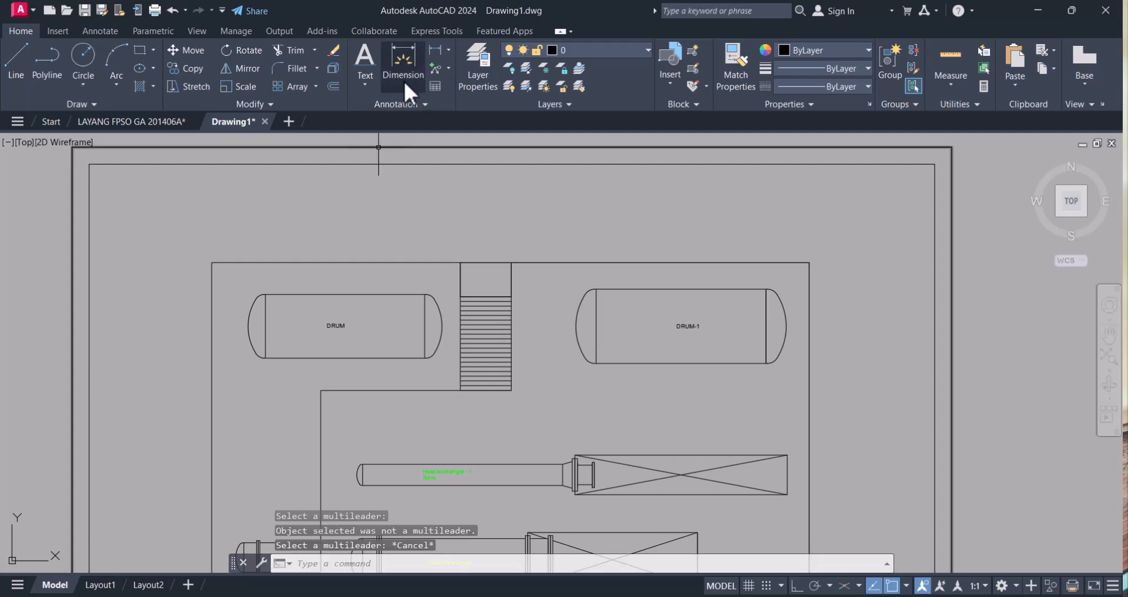
left_click(399, 81)
left_click(377, 82)
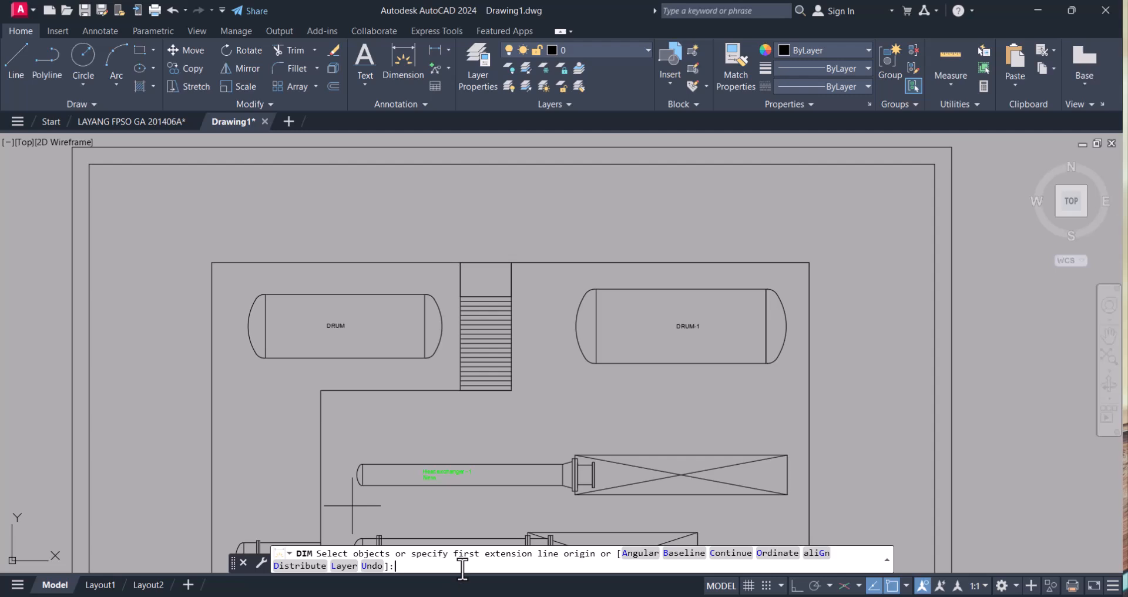
key("Escape")
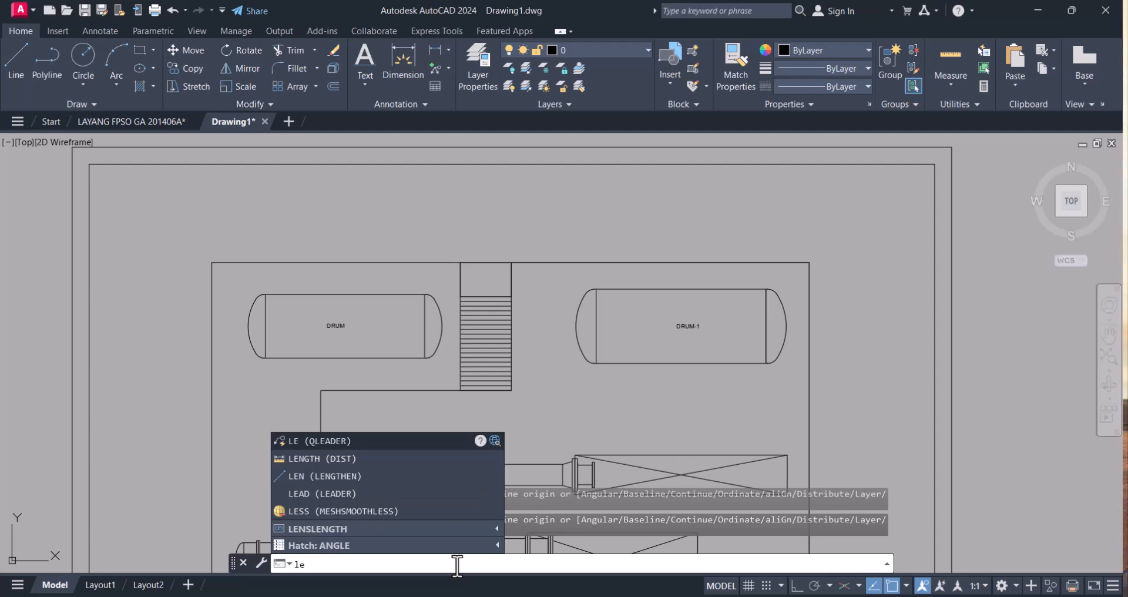
Draw a leader from the top tread of the stair diagonally up above the layout, ending in a near-horizontal segment
left_click(341, 493)
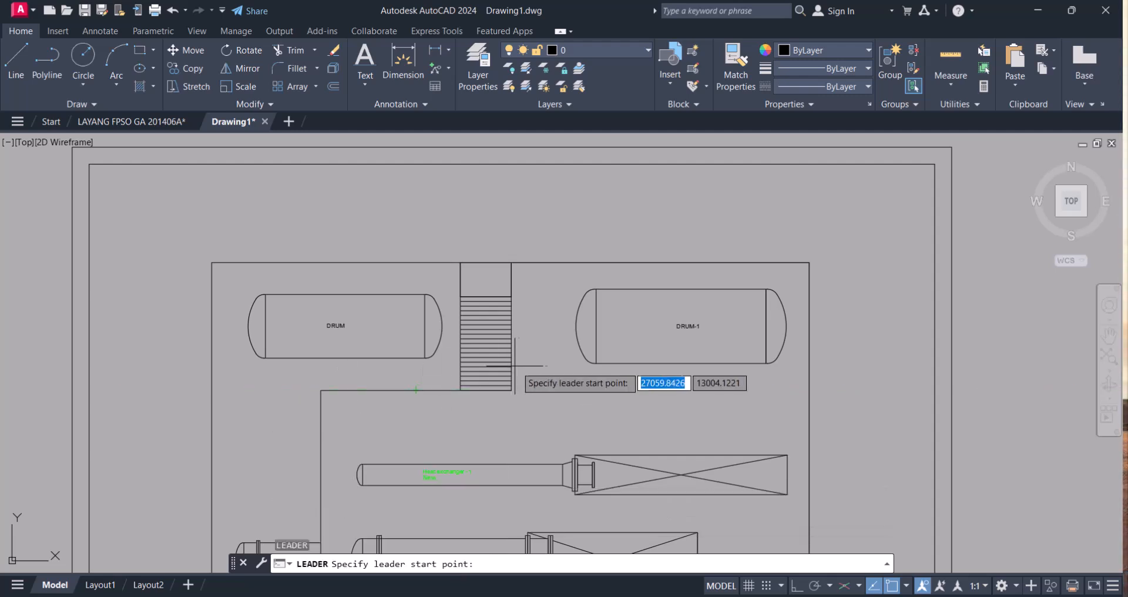
left_click(498, 302)
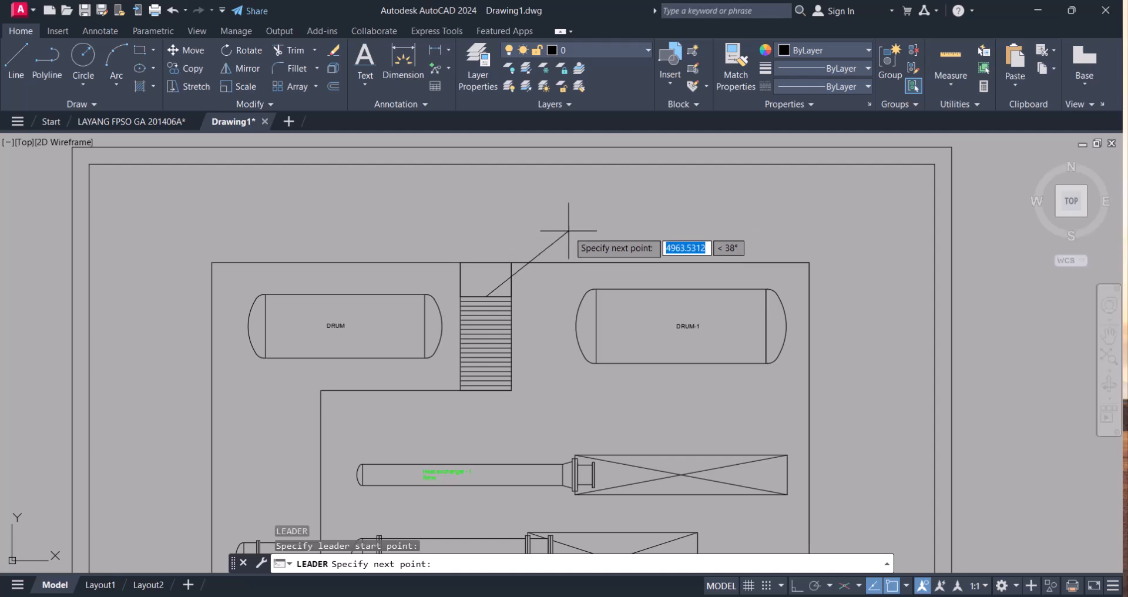
left_click(567, 231)
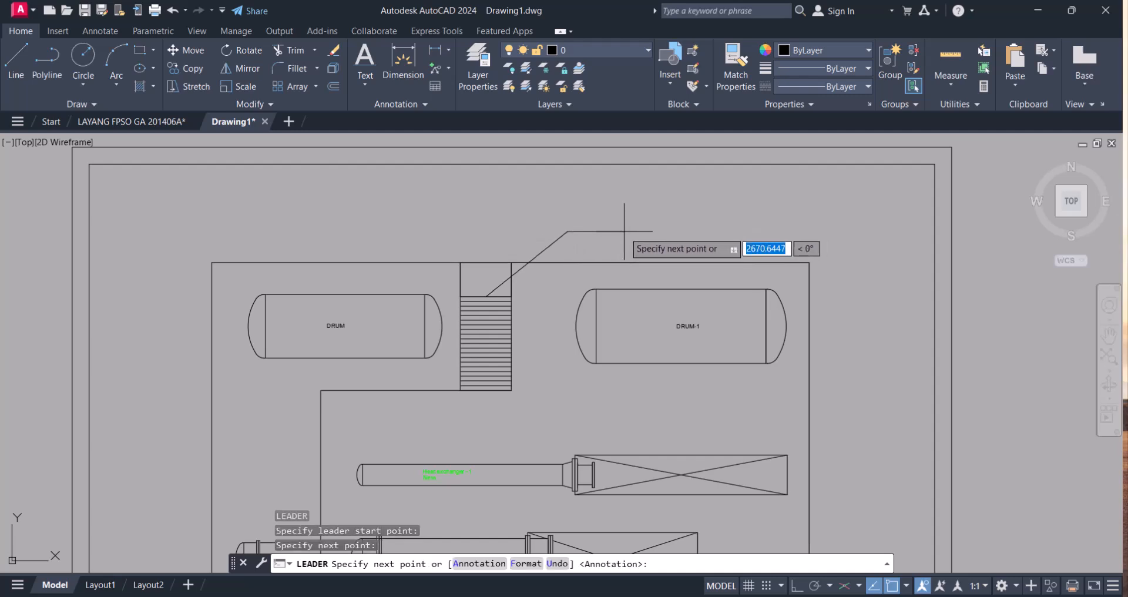
left_click(620, 231)
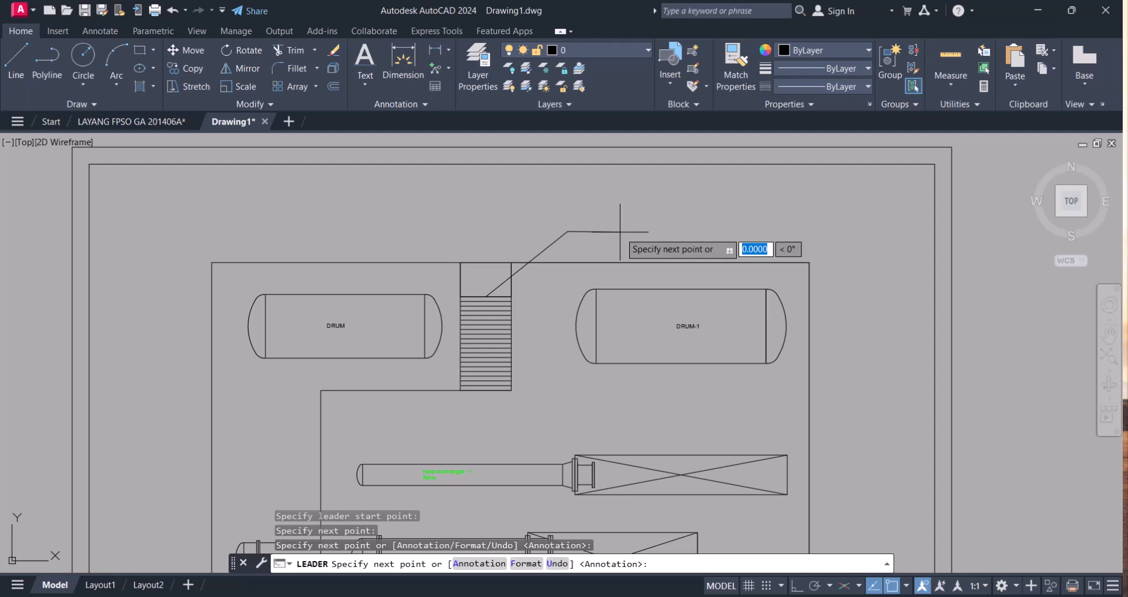
scroll(616, 235, "up", 5)
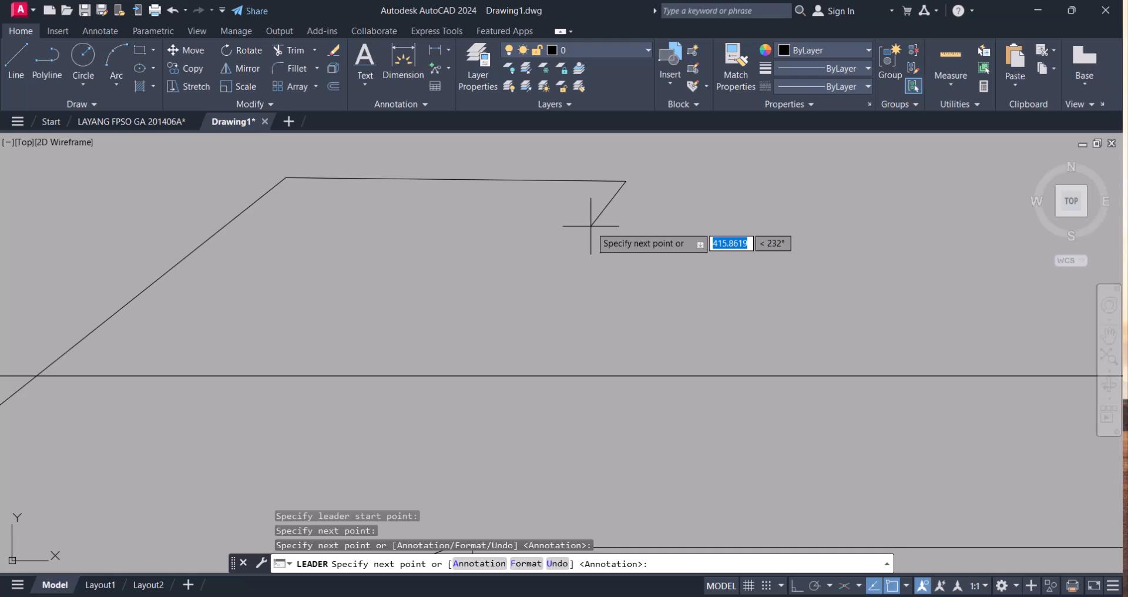
type("St")
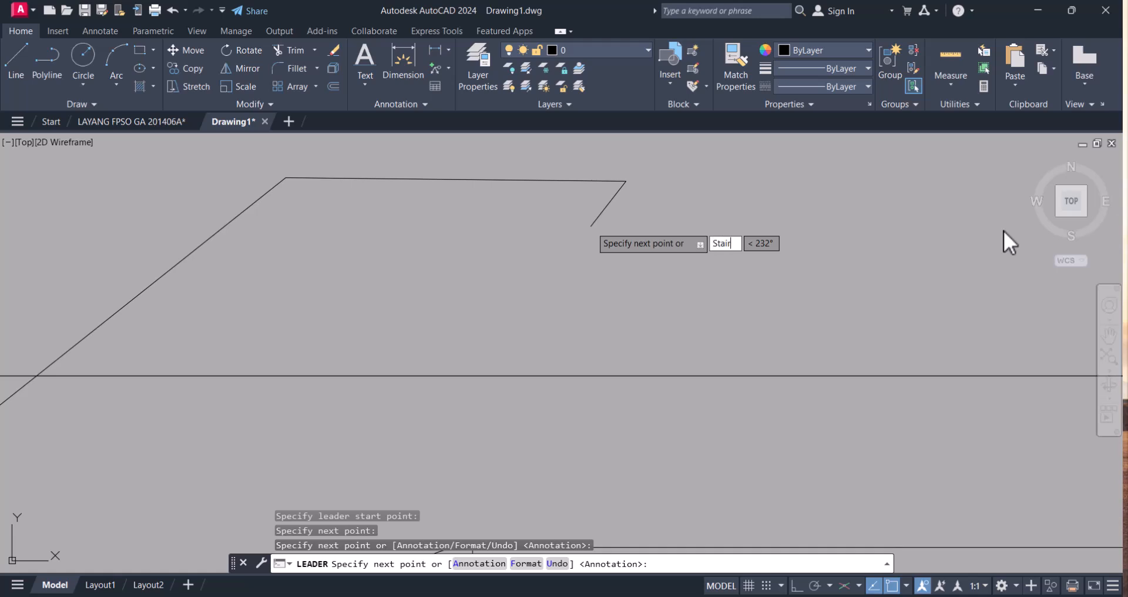
type("air")
key("Return")
Annotate the end of the leader with the multiline text "Stair" using the Mtext option
key("Return")
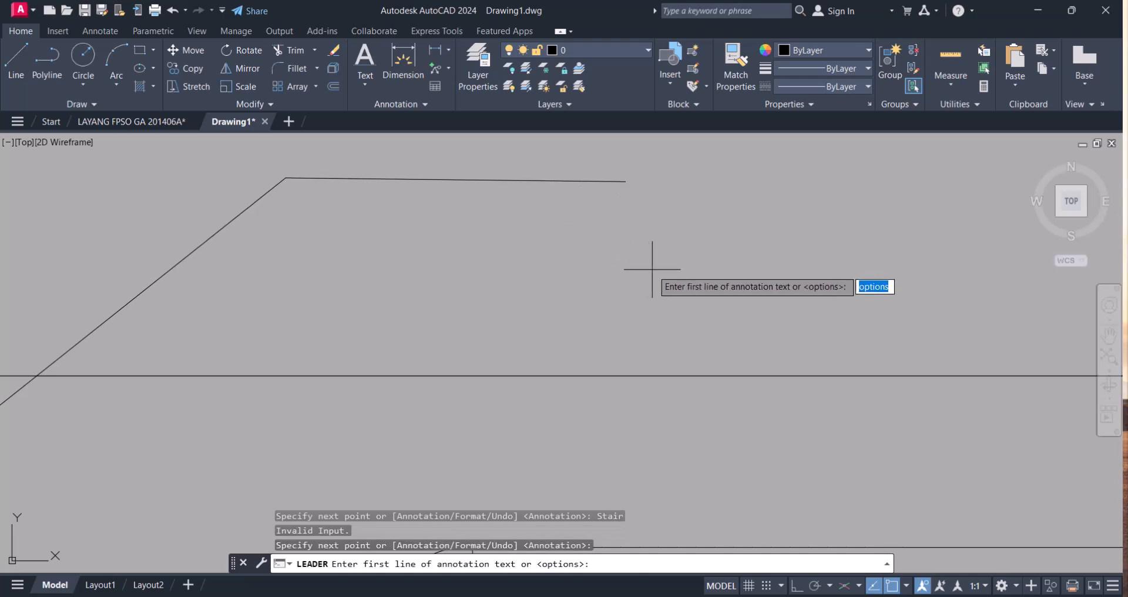
scroll(570, 159, "up", 3)
scroll(626, 216, "down", 3)
scroll(579, 231, "down", 10)
scroll(559, 234, "up", 6)
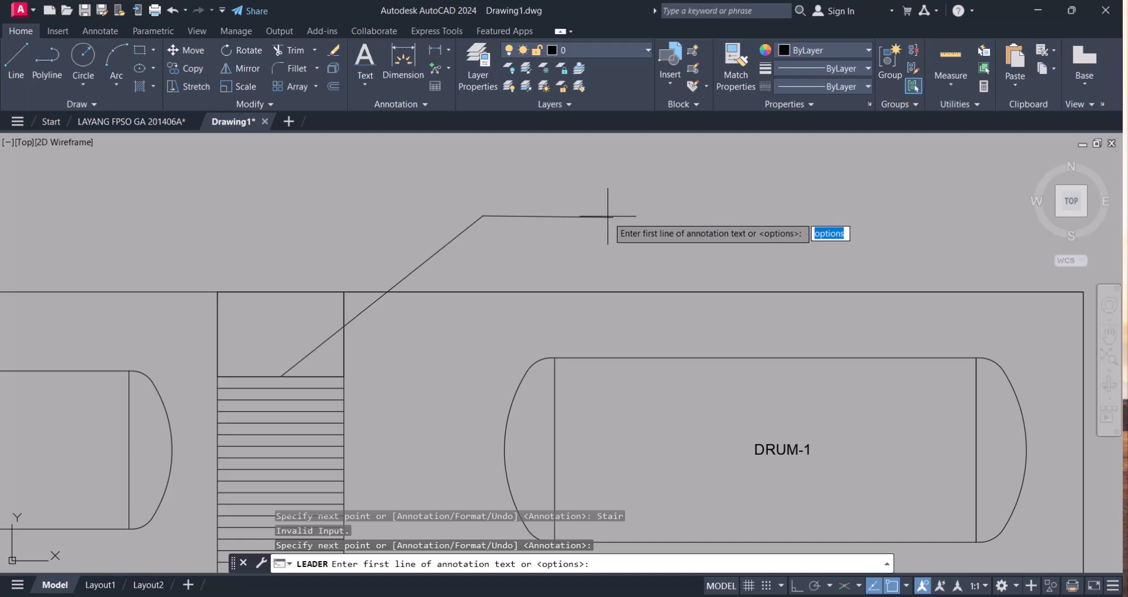
key("Return")
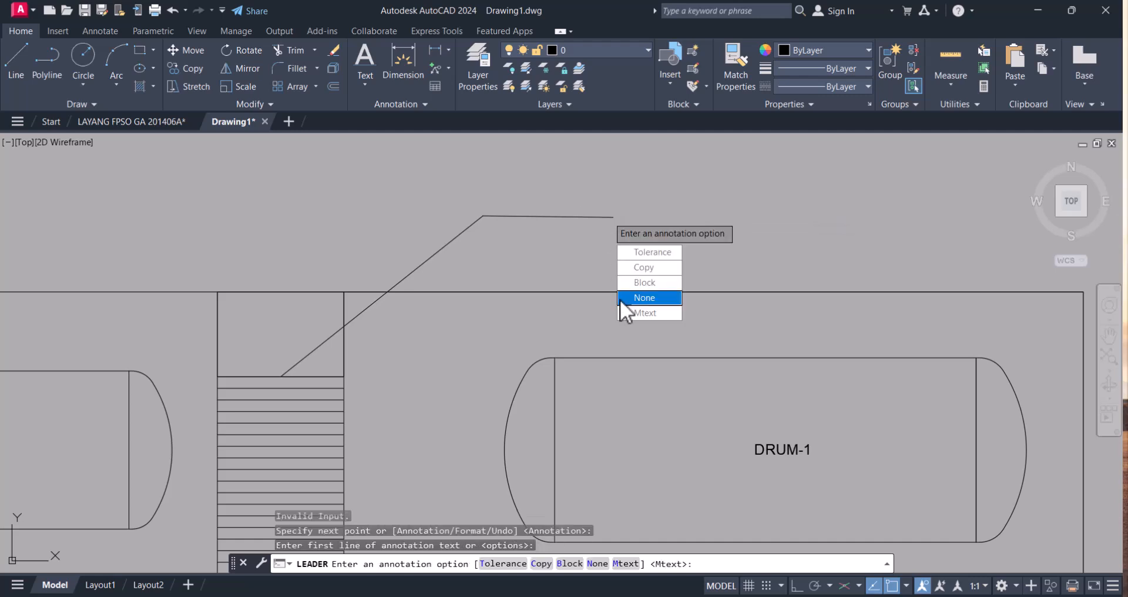
left_click(629, 314)
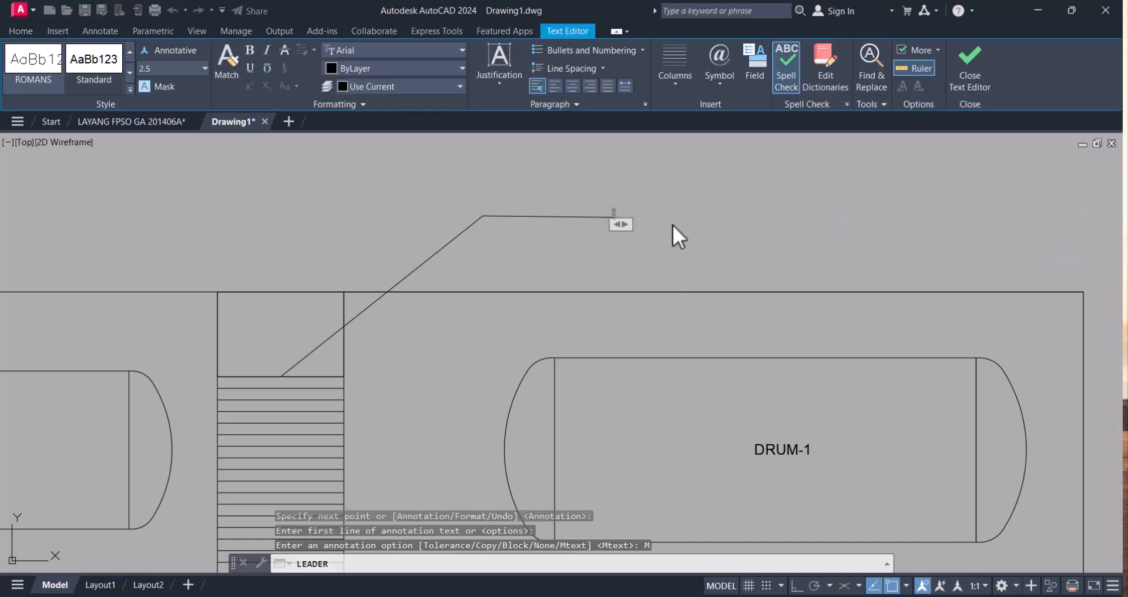
type("Stair")
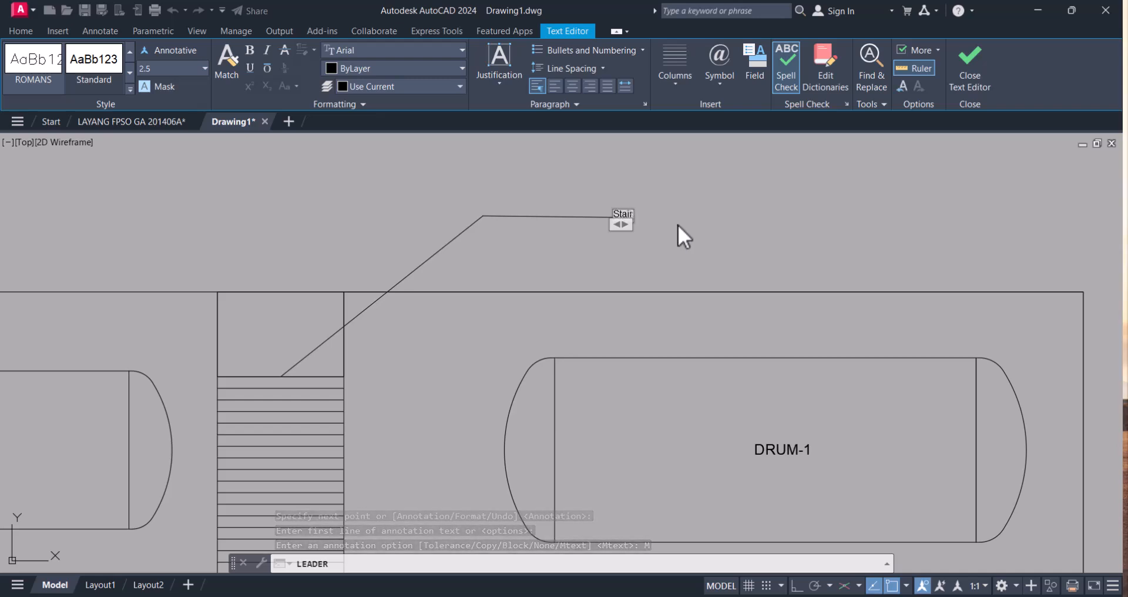
key("Escape")
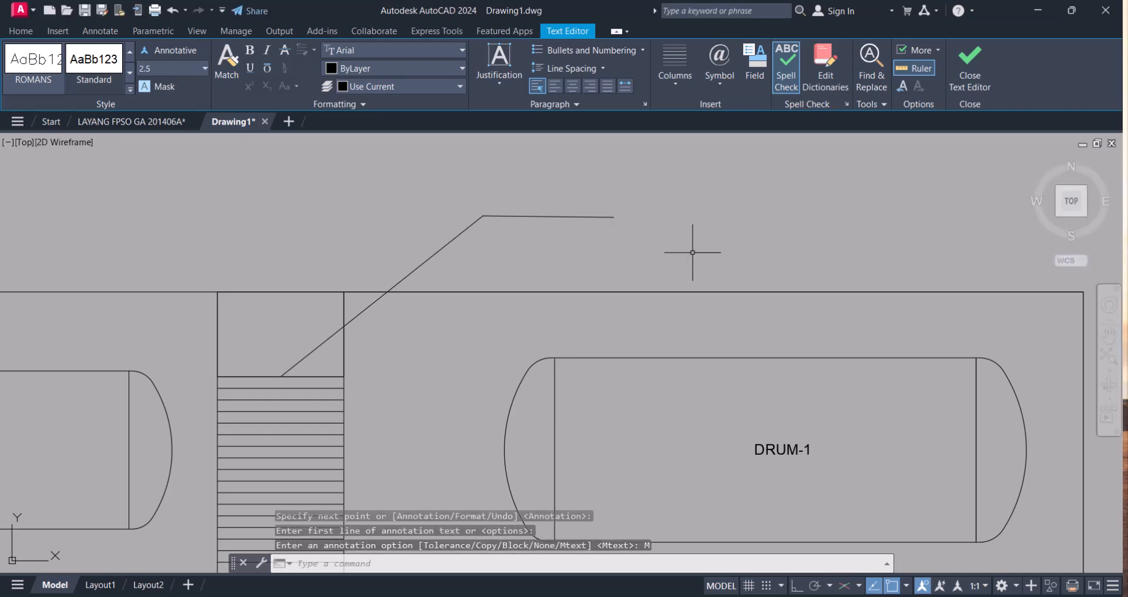
Set the text height of the "Stair" leader text to 200 in its properties, and close them
scroll(581, 193, "up", 5)
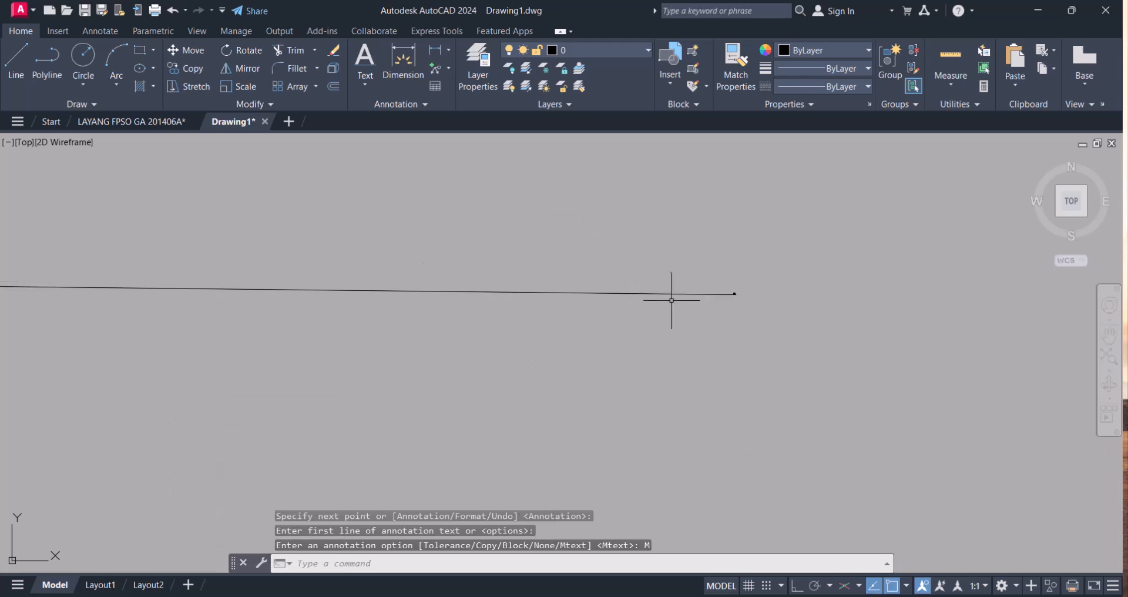
left_click(725, 255)
left_click(824, 334)
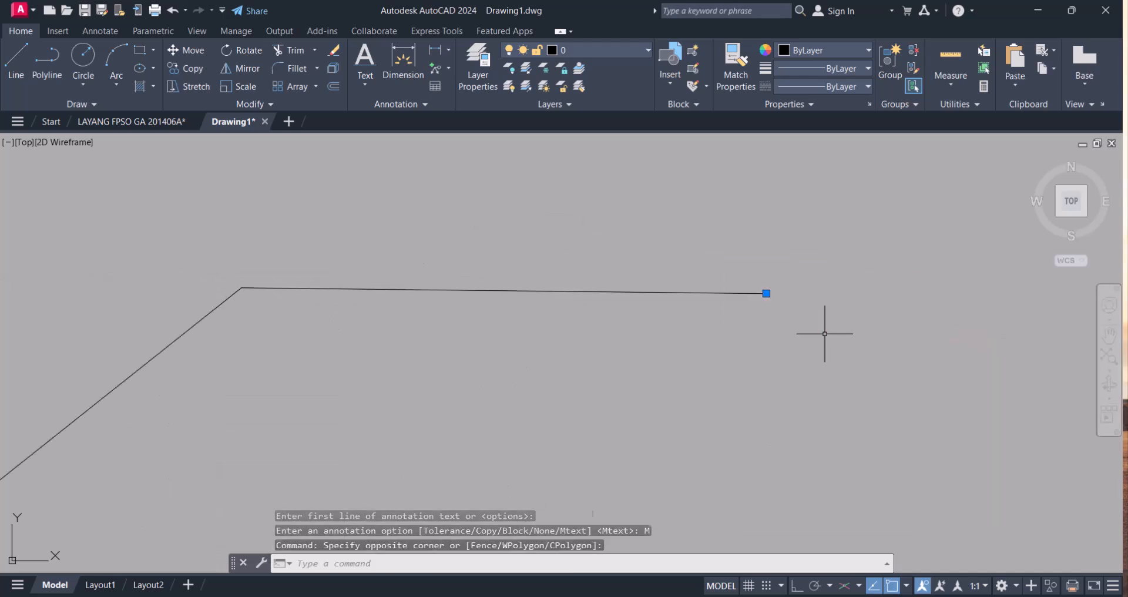
type("ch")
key("Return")
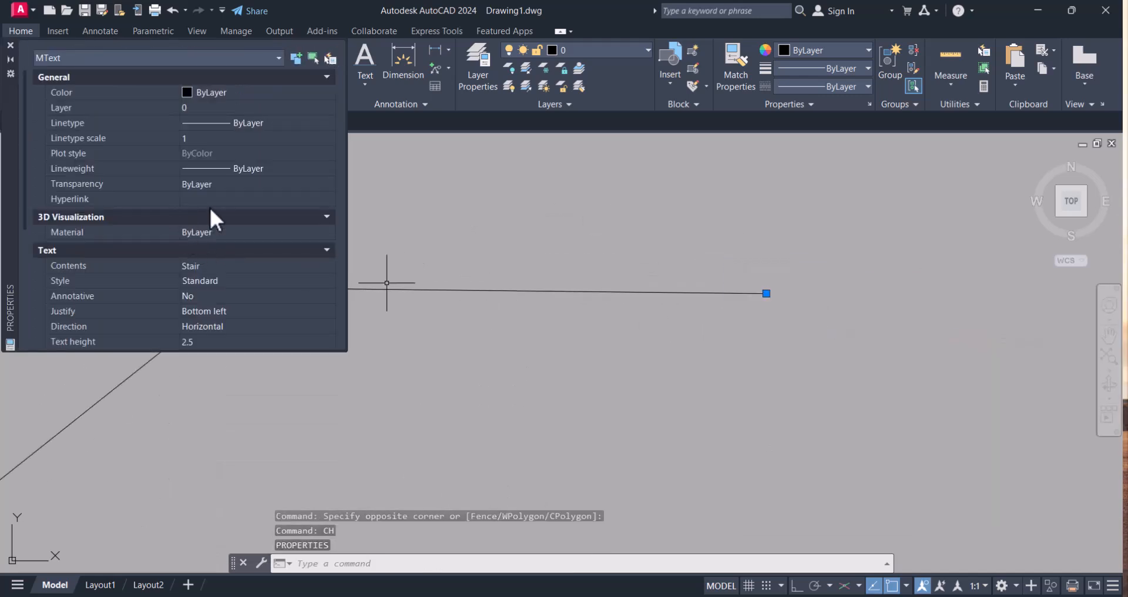
left_click(199, 337)
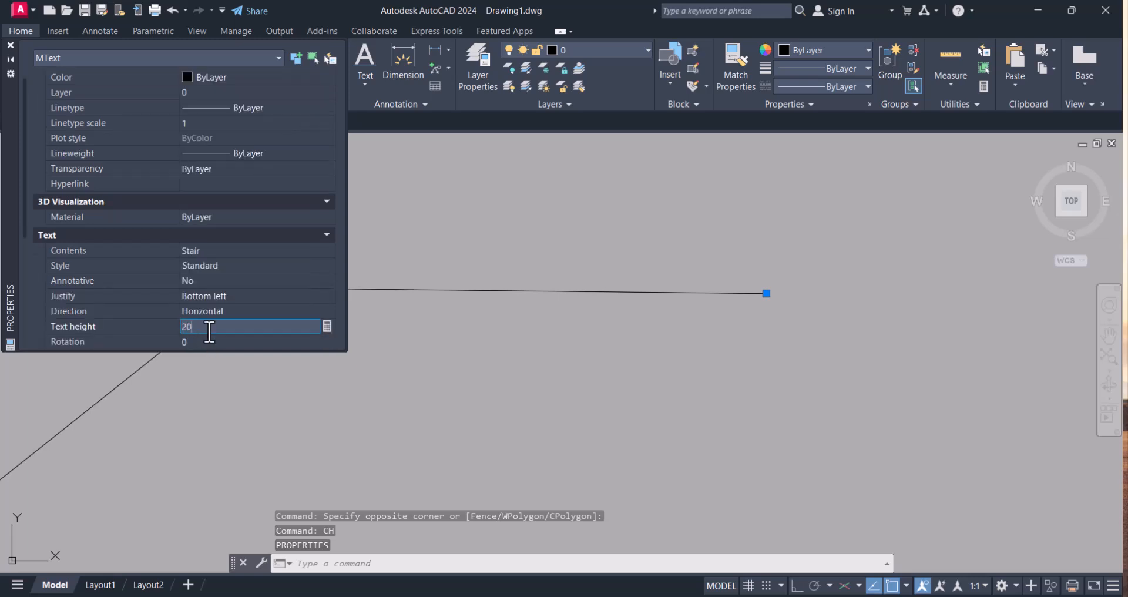
key("Return")
key("Return")
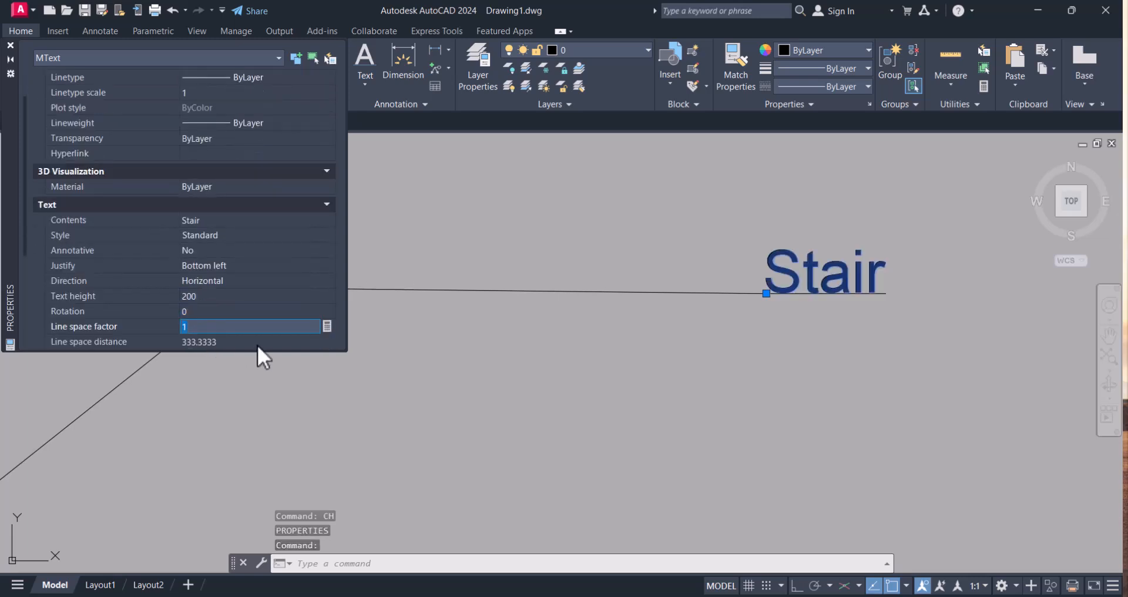
left_click(10, 45)
Stretch the "Stair" text closer to the leader's bend to shorten the landing segment, and clear the selection
scroll(673, 376, "down", 3)
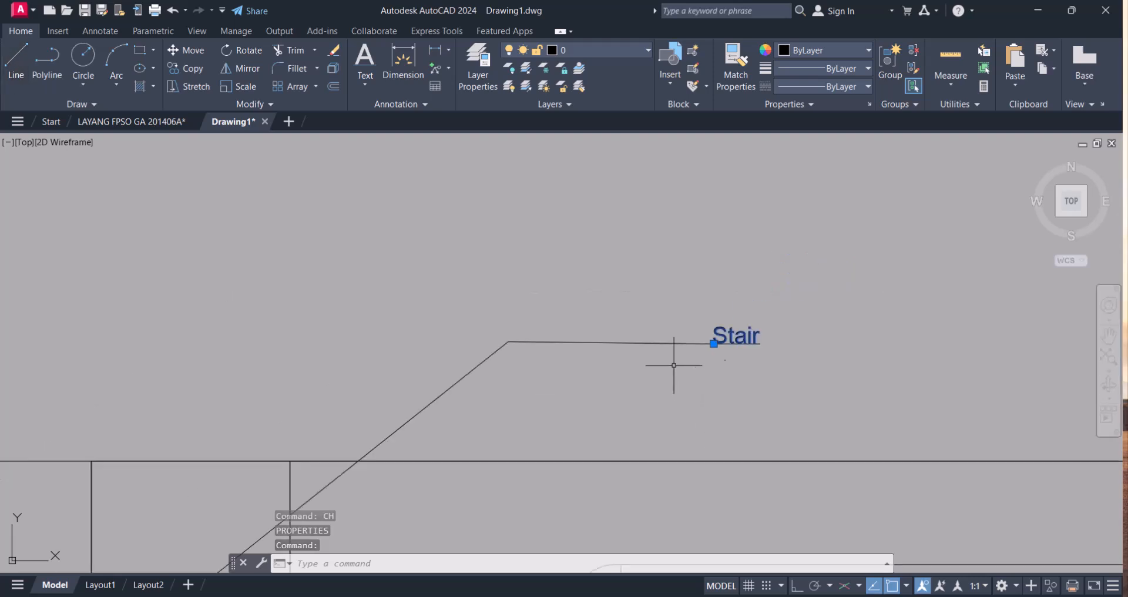
scroll(743, 343, "up", 4)
left_click(701, 384)
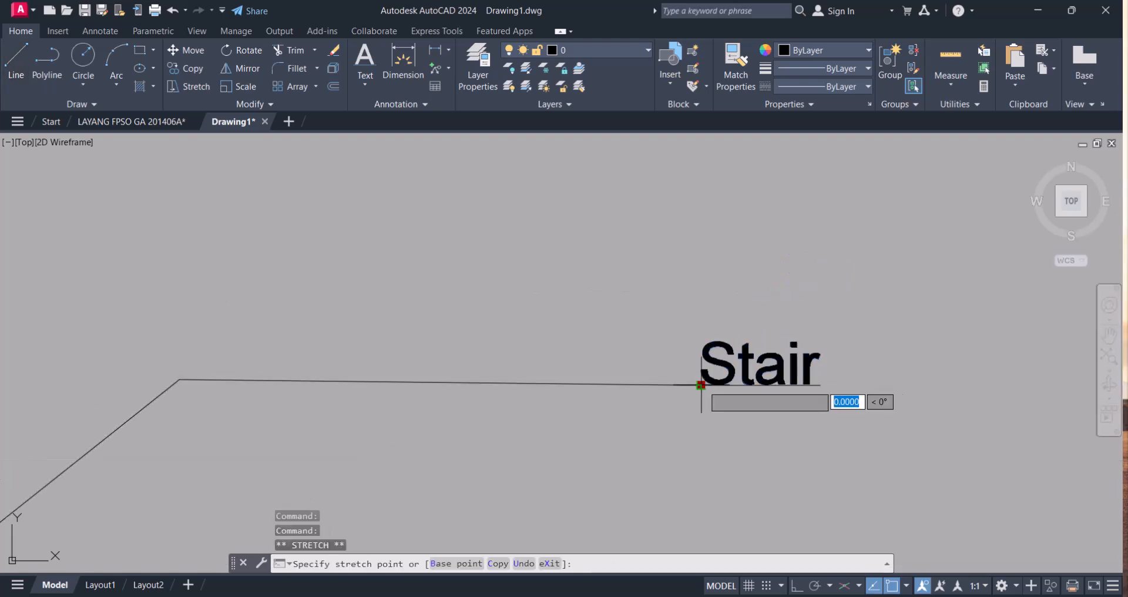
left_click(352, 370)
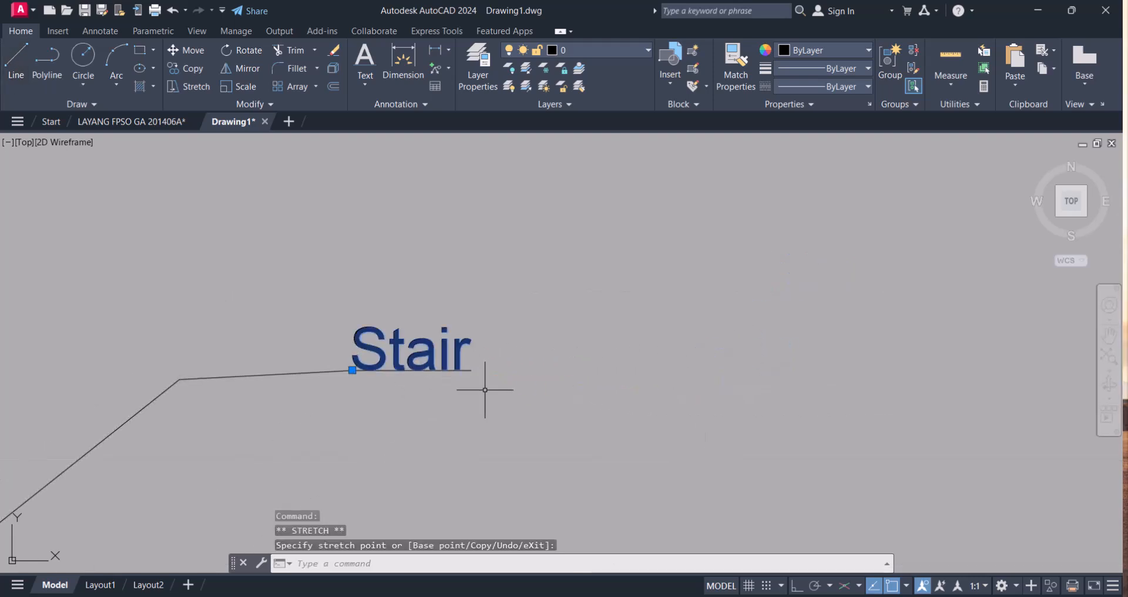
left_click(421, 434)
scroll(473, 402, "down", 8)
key("Escape")
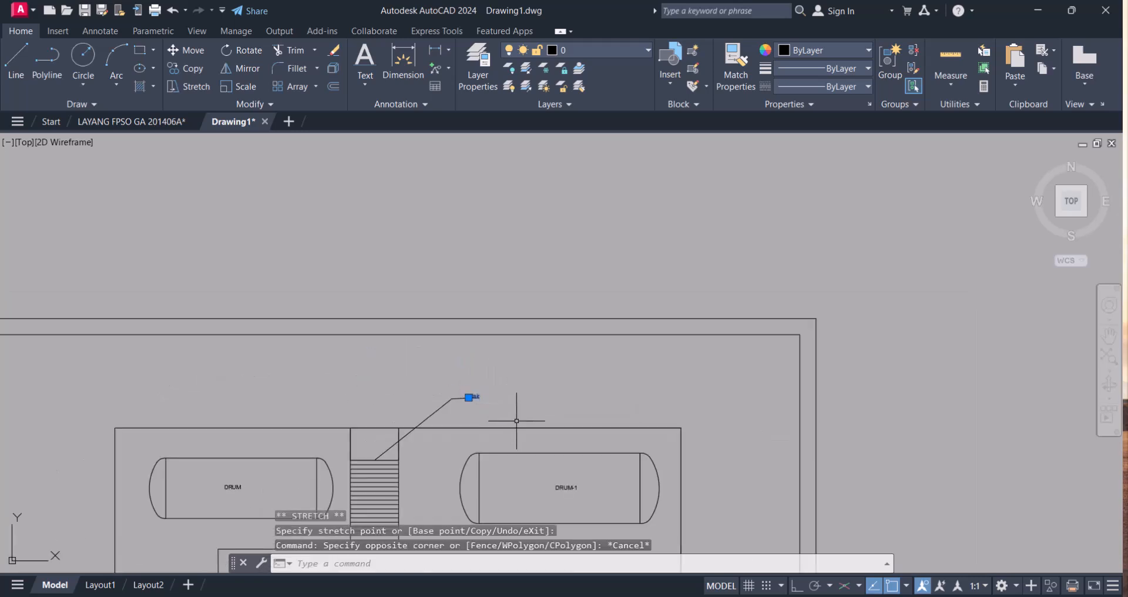
key("Escape")
Set the arrow size of the stair leader to 200 in its properties, close them and clear the selection
middle_click_drag(459, 411, 491, 268)
scroll(490, 269, "up", 6)
left_click(470, 315)
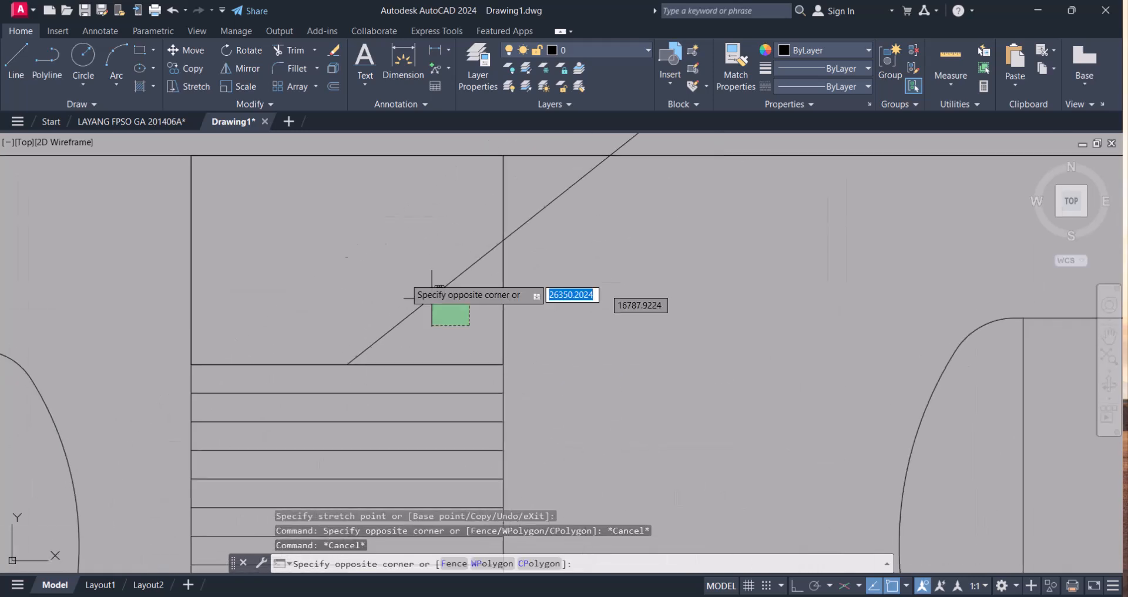
key("Escape")
scroll(464, 322, "down", 5)
scroll(604, 262, "up", 4)
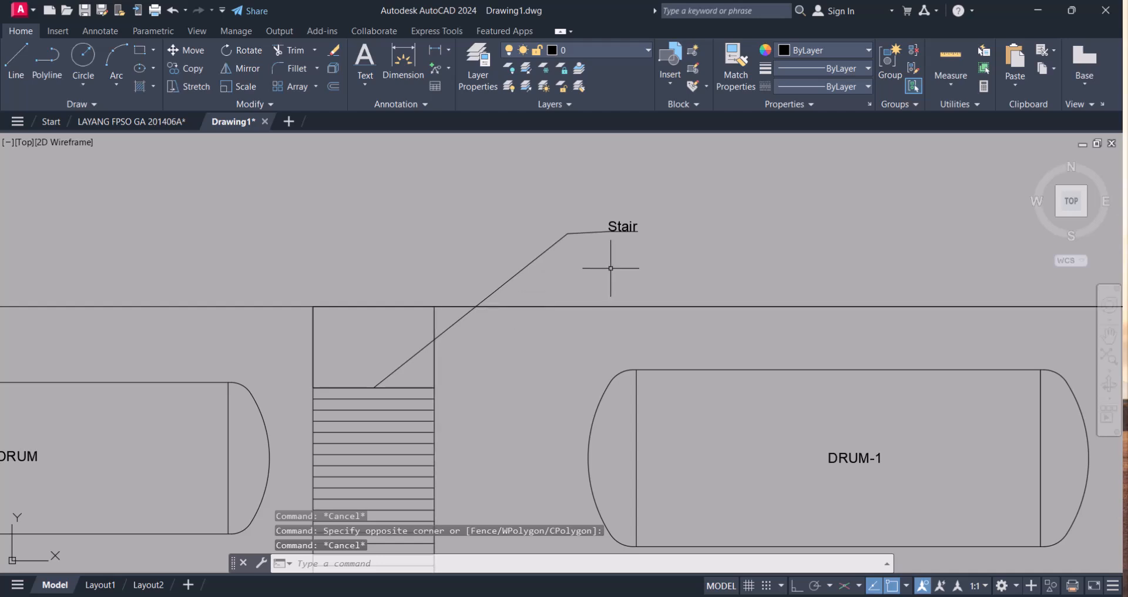
scroll(468, 322, "down", 5)
scroll(511, 360, "up", 5)
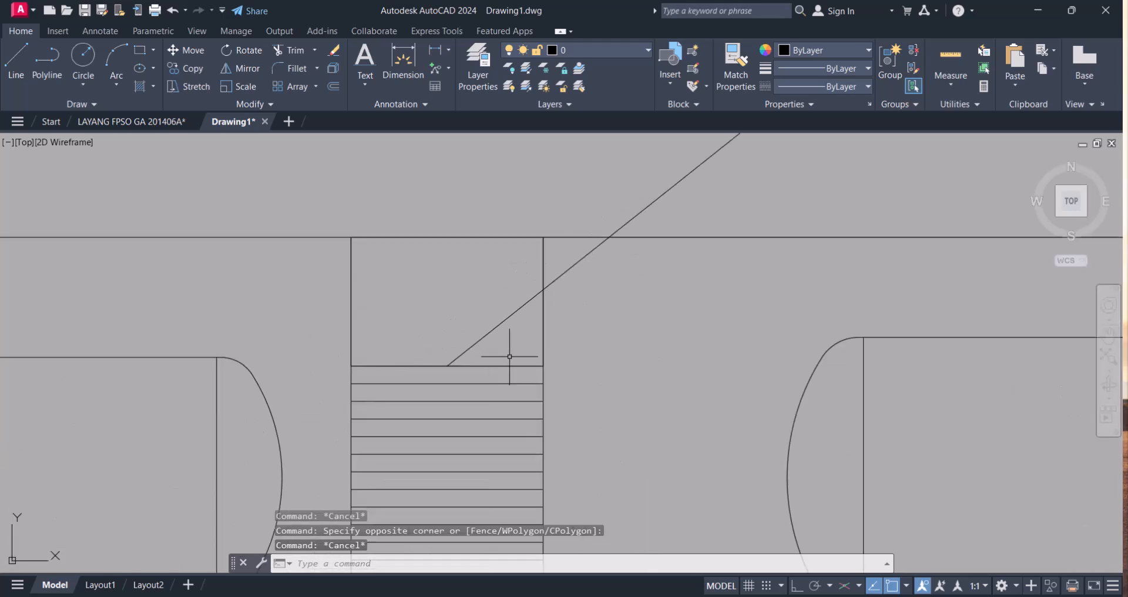
left_click(484, 338)
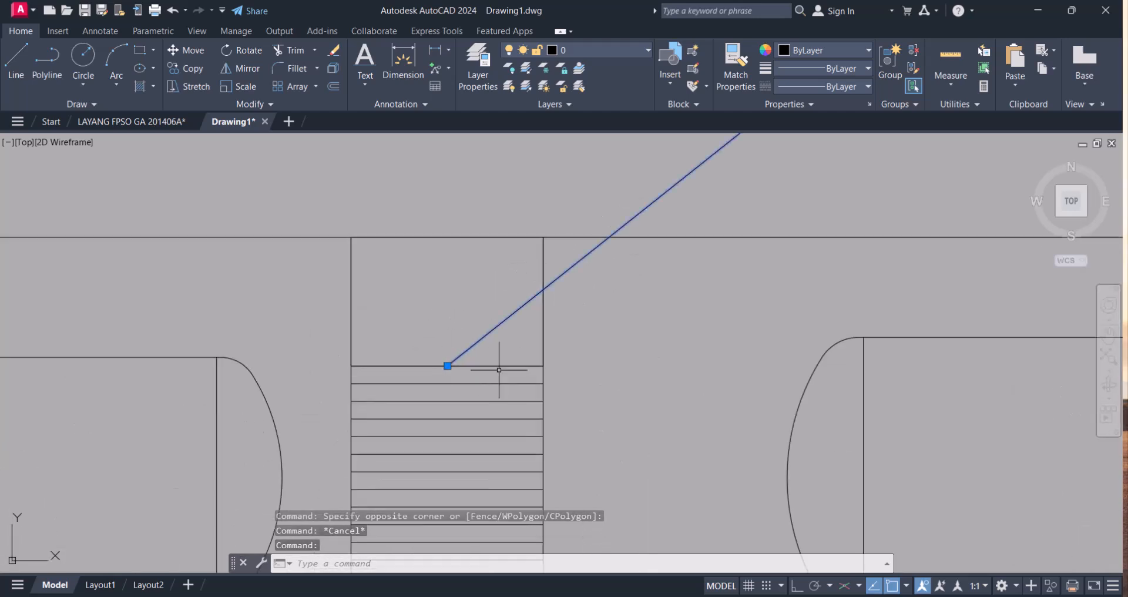
type("ch")
key("Return")
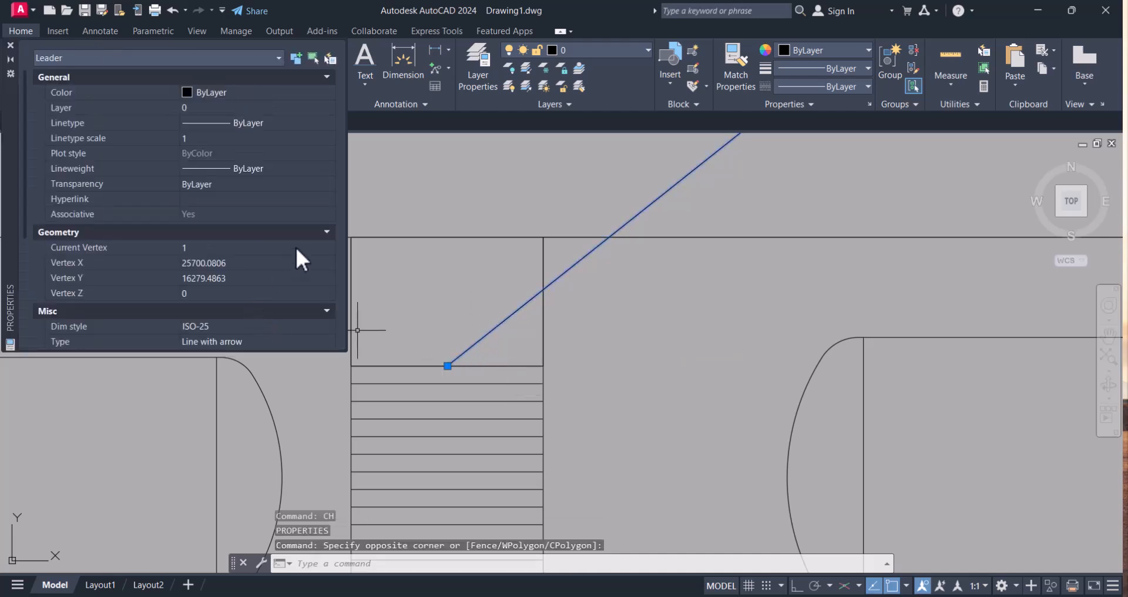
scroll(289, 265, "down", 2)
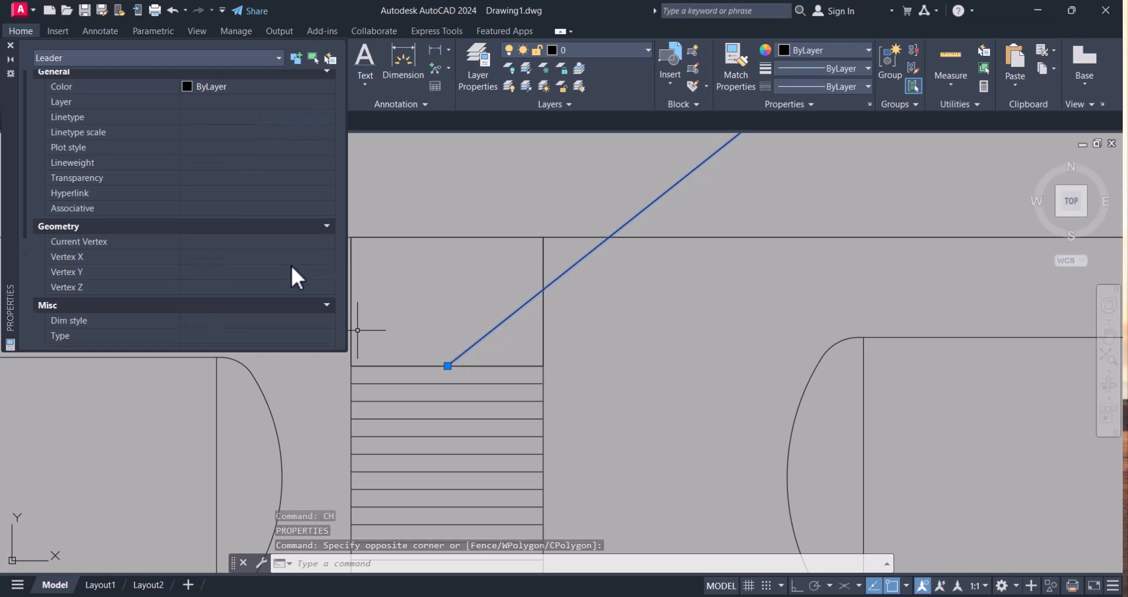
scroll(290, 270, "down", 2)
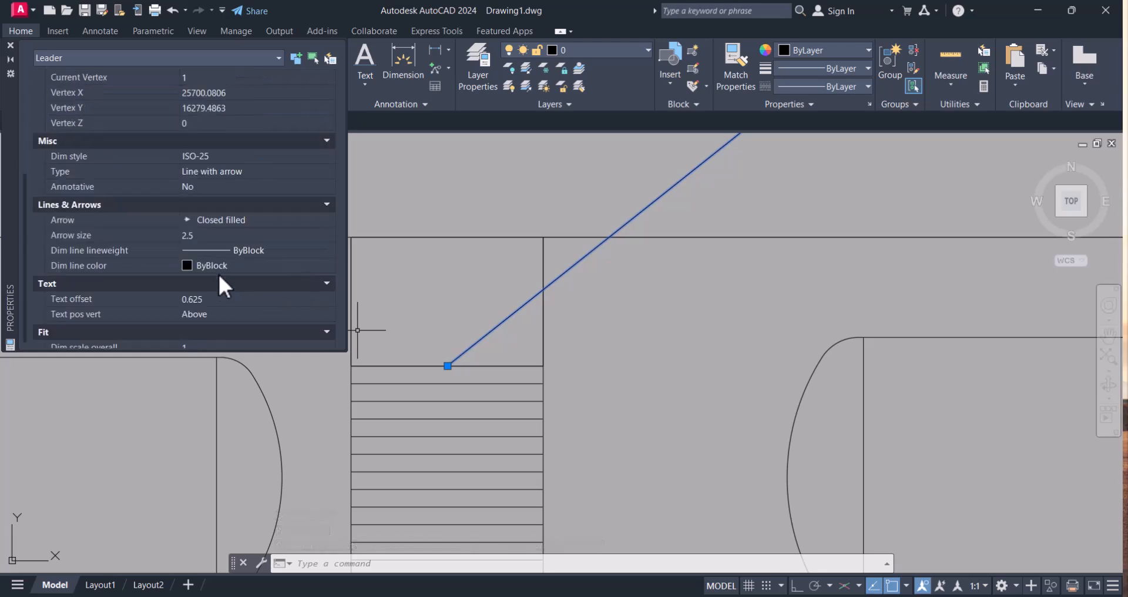
left_click(217, 235)
type("200")
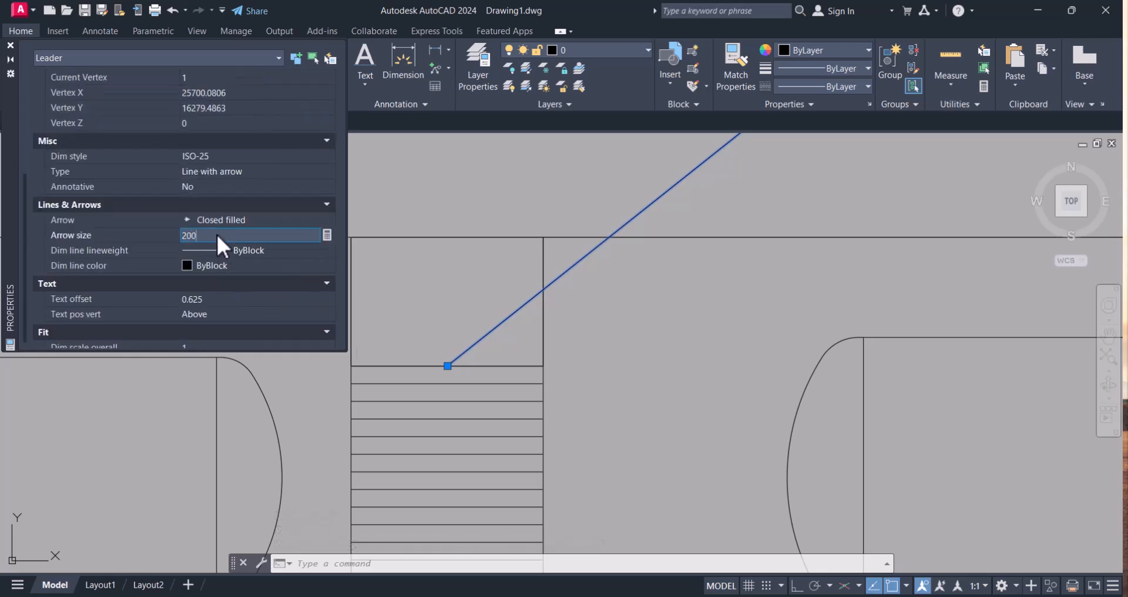
key("Return")
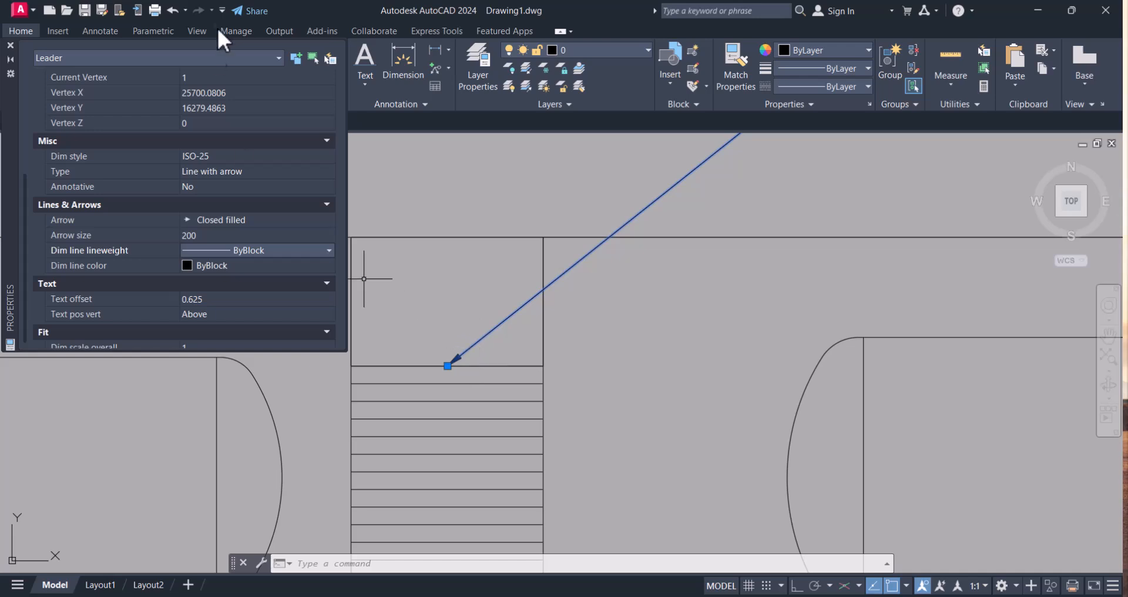
left_click(10, 45)
left_click(628, 360)
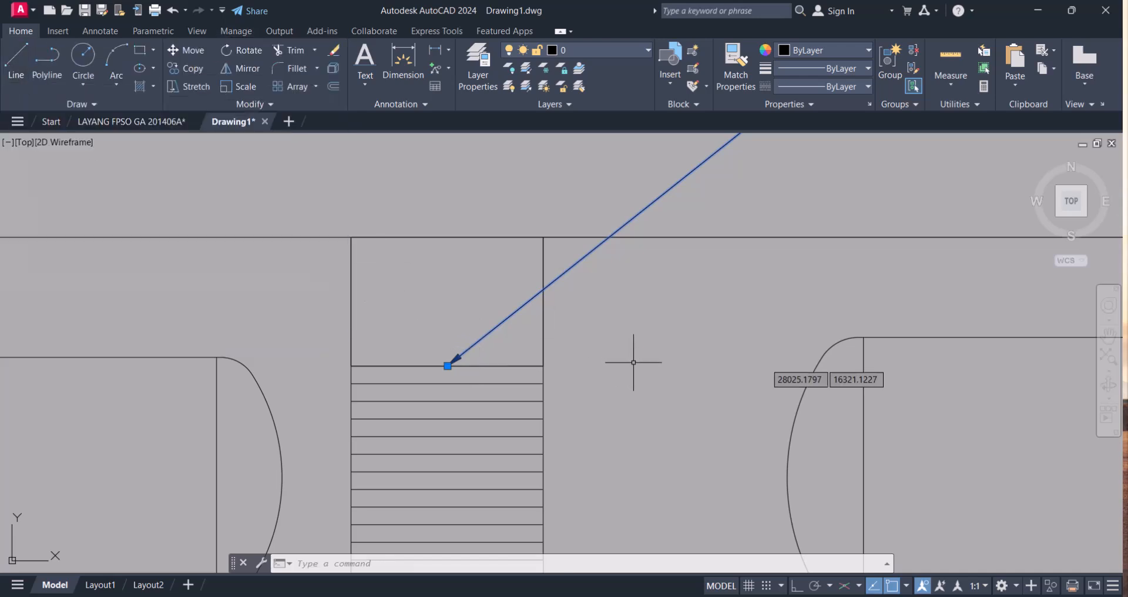
key("Escape")
key("Escape")
key("Escape")
Examine the stair leader's arrowhead and text close up and in relation to the surrounding equipment layout
scroll(600, 365, "down", 7)
scroll(624, 365, "up", 7)
scroll(663, 335, "down", 6)
mouse_move(711, 483)
middle_mouse_down()
mouse_move(610, 378)
mouse_move(592, 252)
middle_mouse_up()
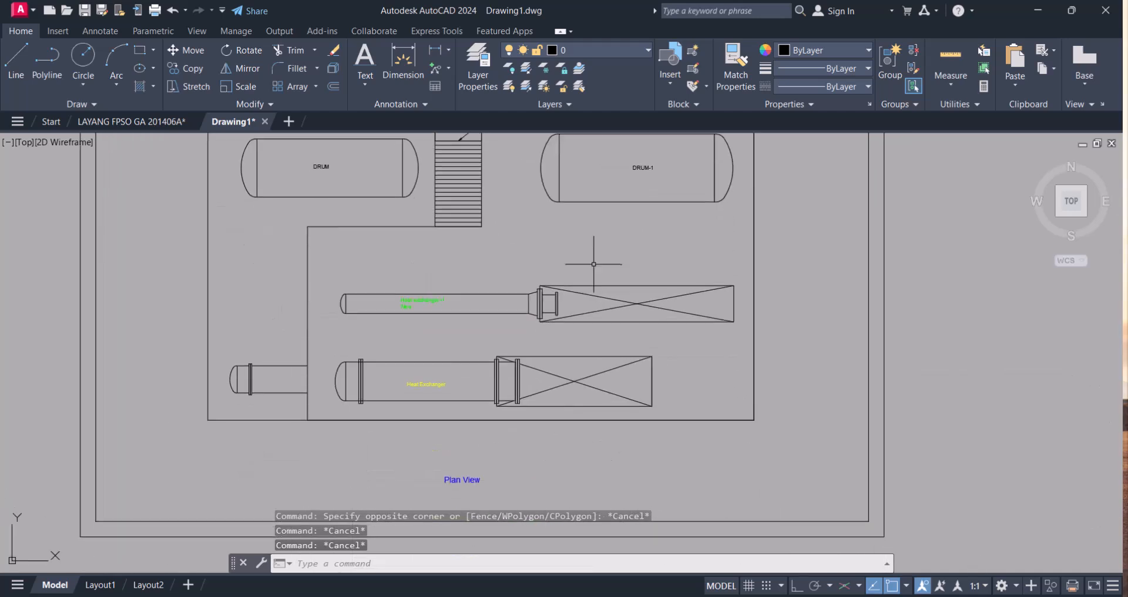
scroll(458, 318, "down", 4)
scroll(461, 247, "up", 8)
middle_click_drag(495, 311, 423, 377)
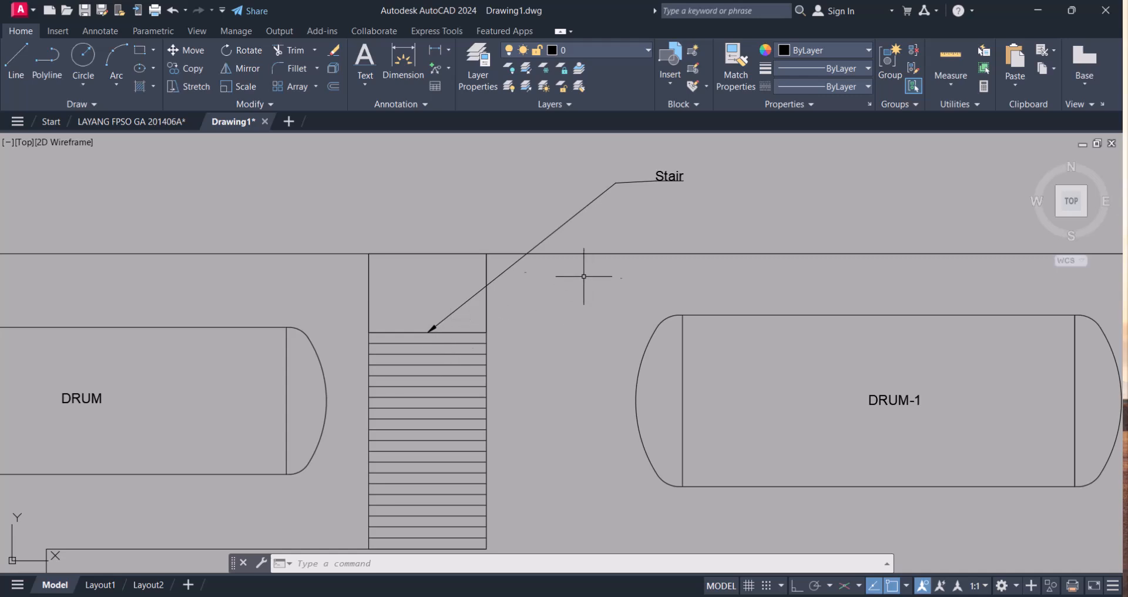
scroll(480, 251, "down", 4)
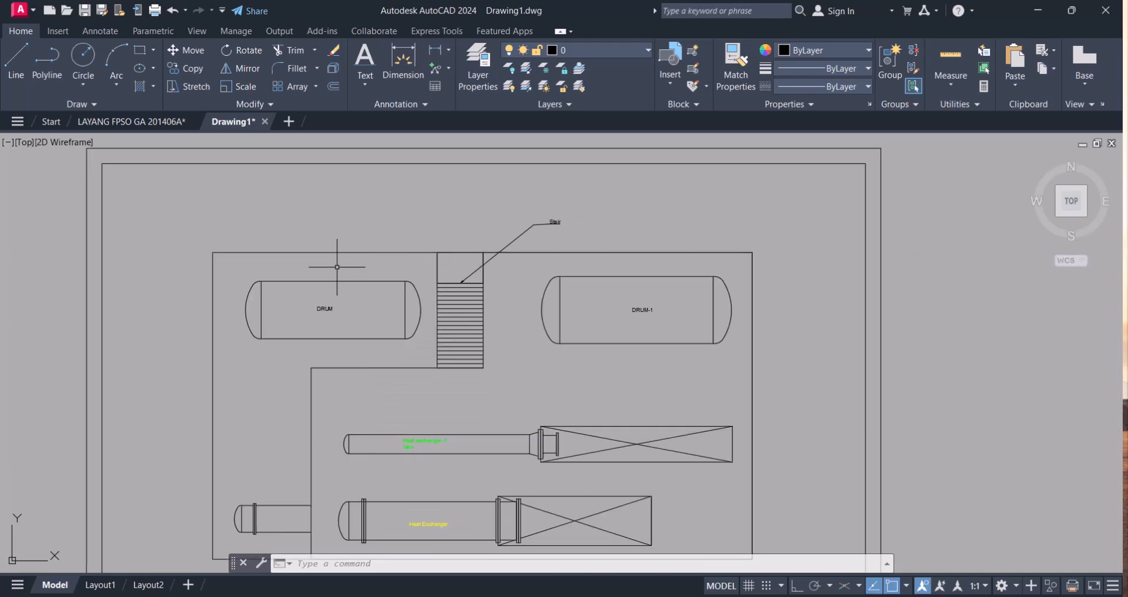
Review the heat exchanger labels, the available text types, the "Plan View" title and the complete annotated layout
middle_click_drag(583, 376, 556, 264)
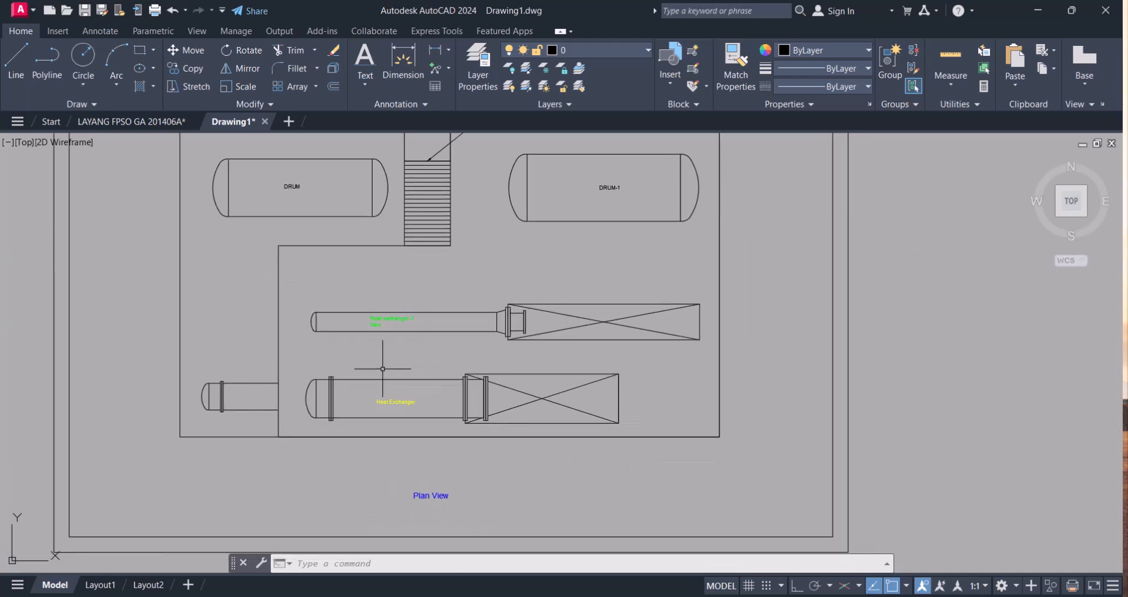
scroll(383, 369, "up", 2)
left_click(365, 84)
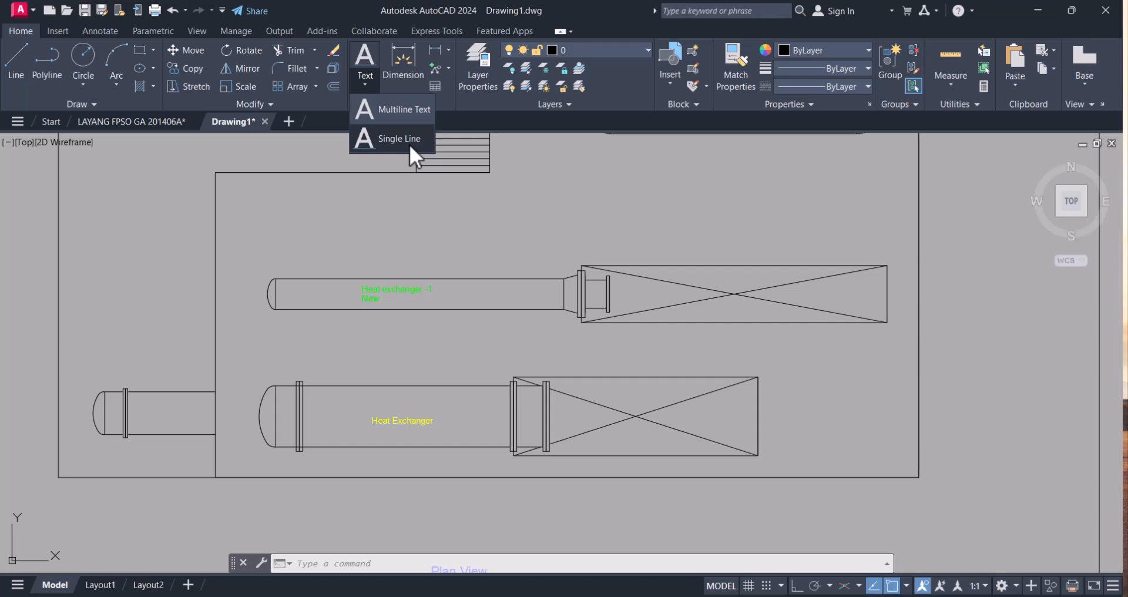
left_click(508, 365)
scroll(458, 333, "down", 3)
middle_click_drag(464, 333, 444, 301)
scroll(444, 302, "up", 4)
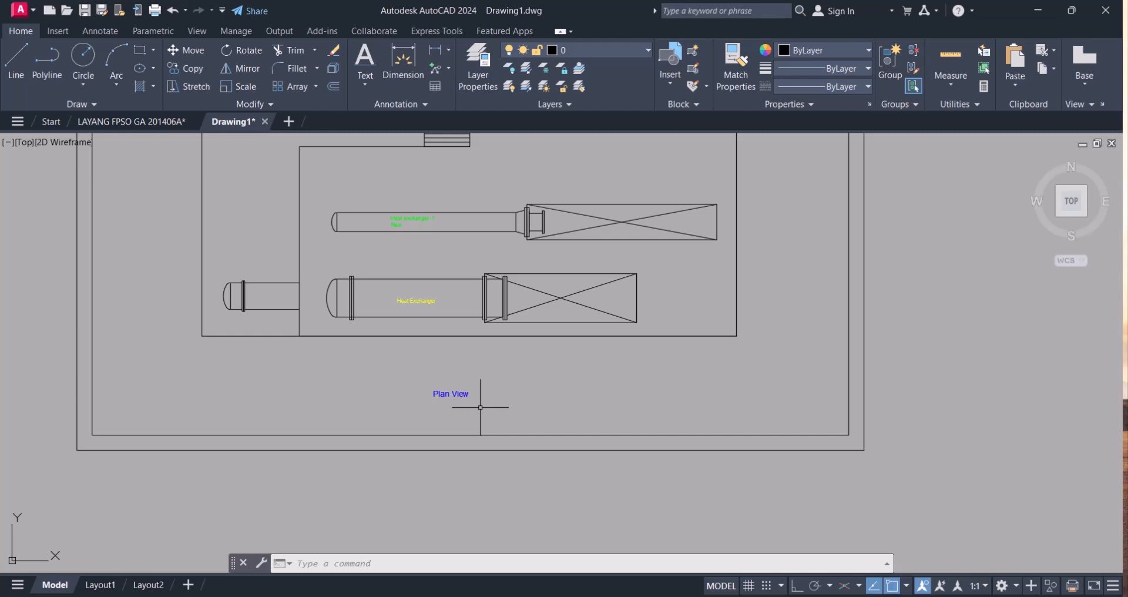
scroll(611, 347, "down", 2)
middle_click_drag(610, 348, 633, 429)
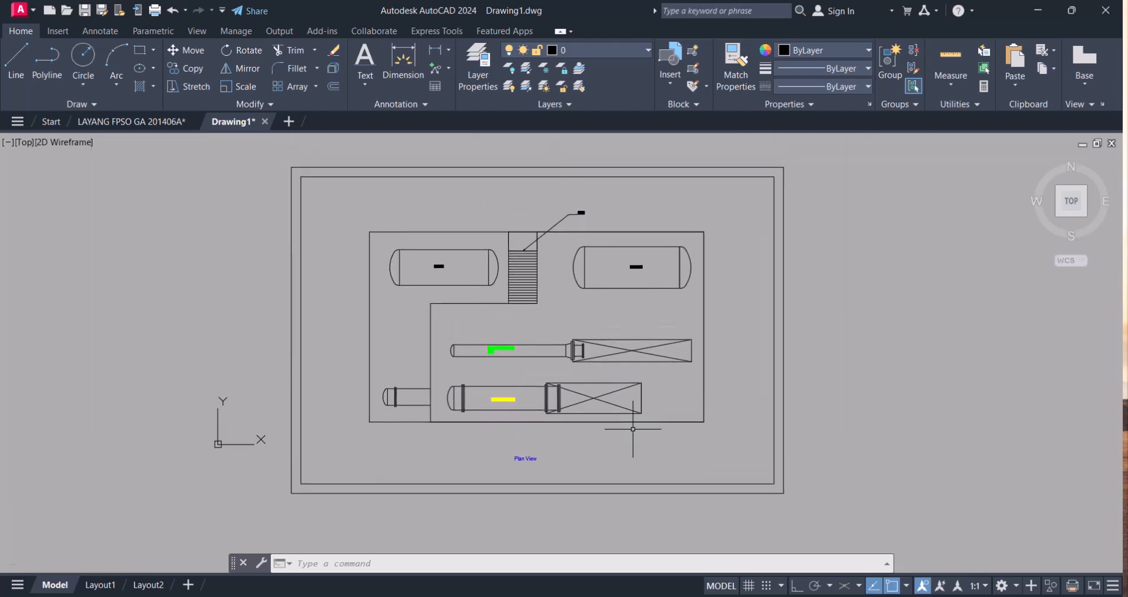